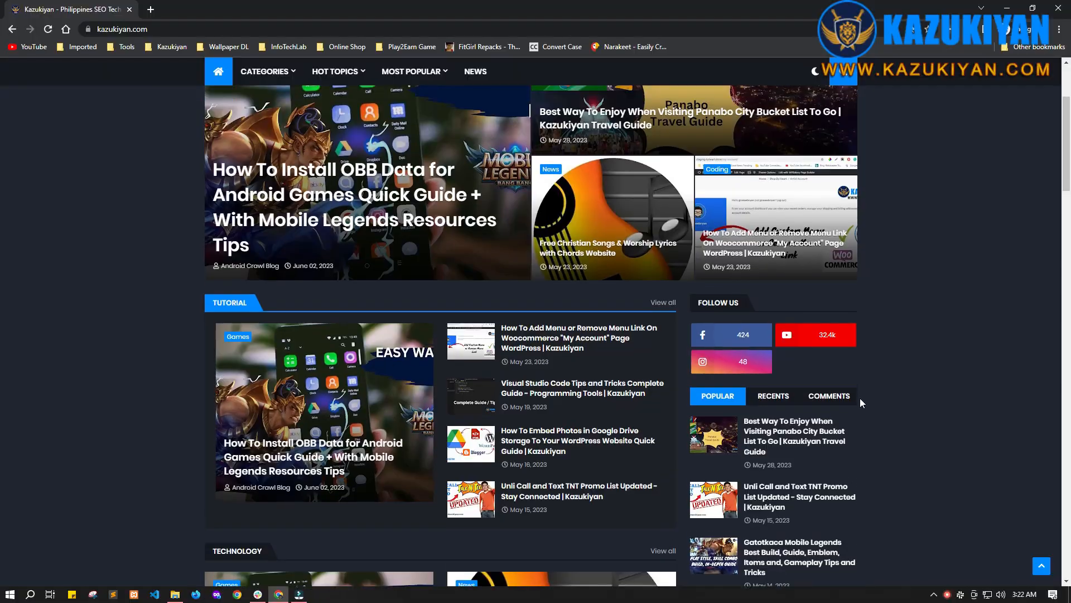
scroll(859, 398, up, 3)
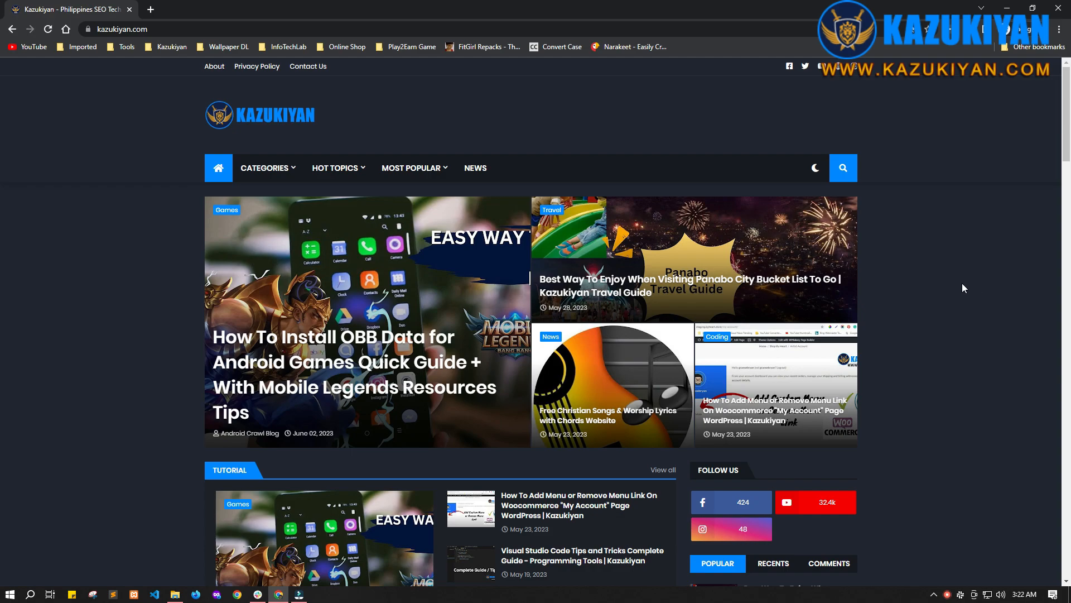
Step: Scroll through the Kazukiyan home page to review its full length
mouse_move(1065, 118)
mouse_down()
mouse_move(1060, 235)
mouse_move(1061, 128)
mouse_up()
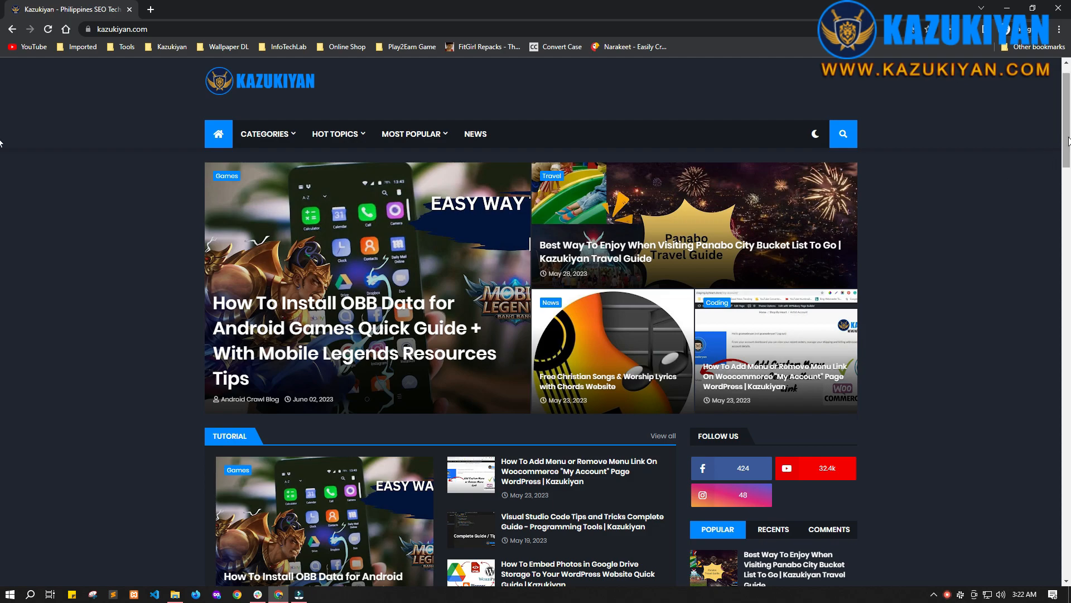
scroll(877, 217, down, 1)
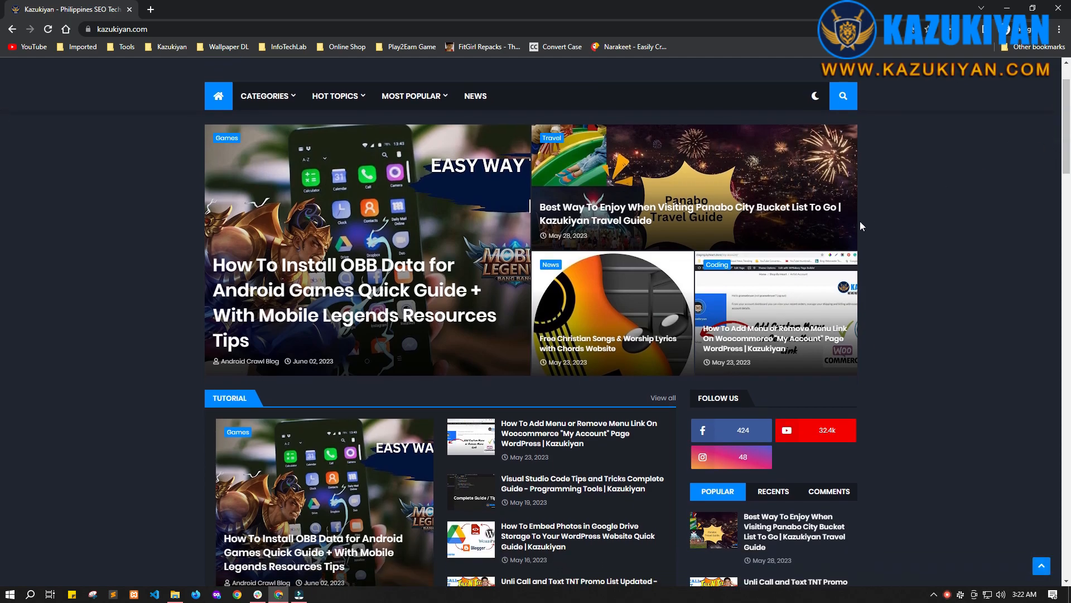
scroll(950, 342, up, 2)
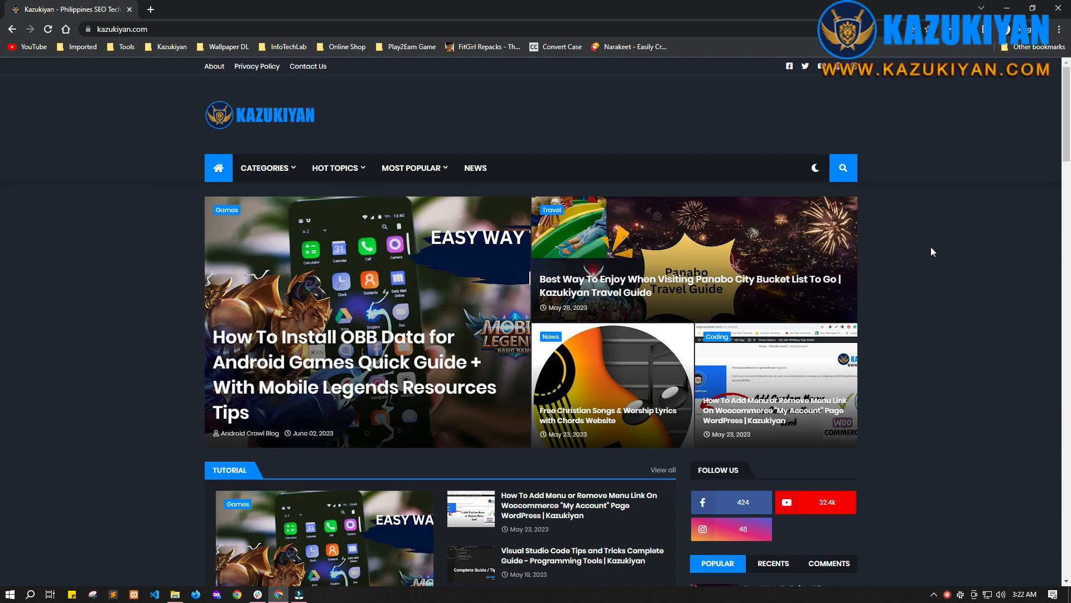
scroll(970, 285, down, 6)
scroll(971, 284, up, 2)
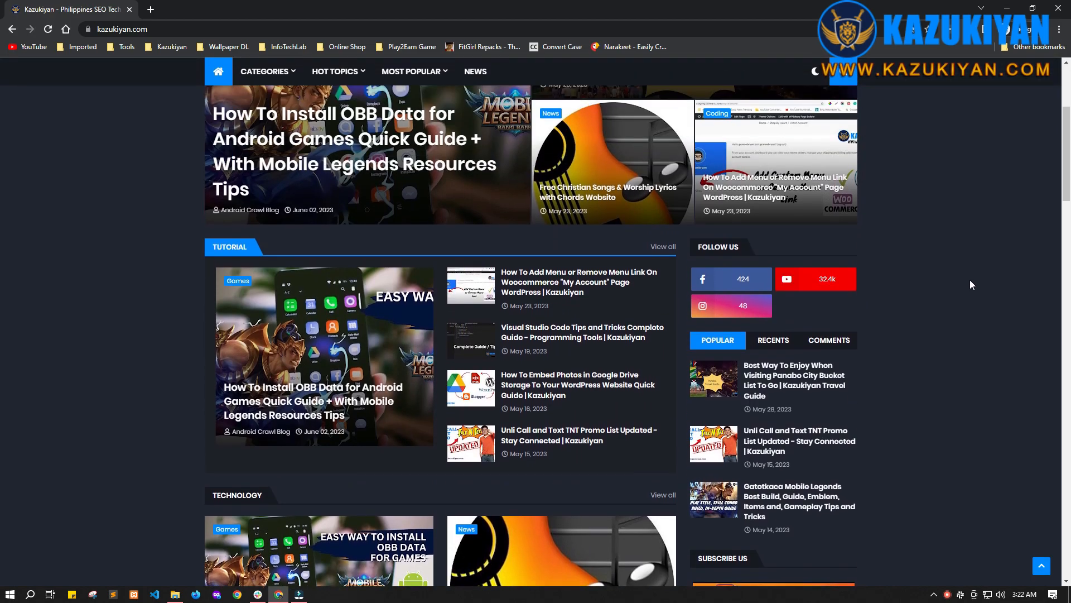
scroll(970, 282, up, 2)
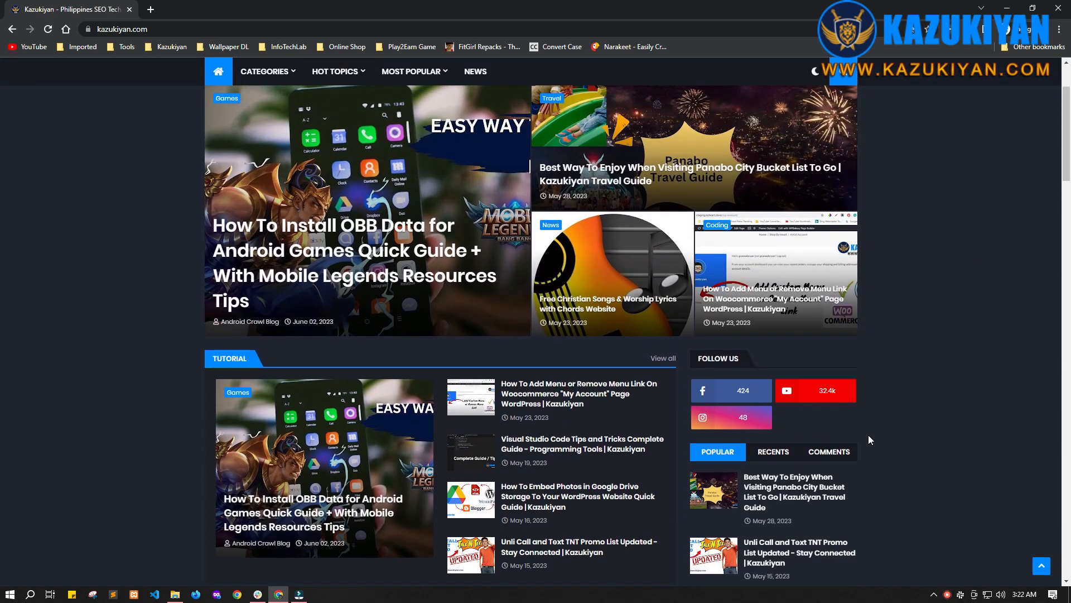
scroll(893, 347, up, 2)
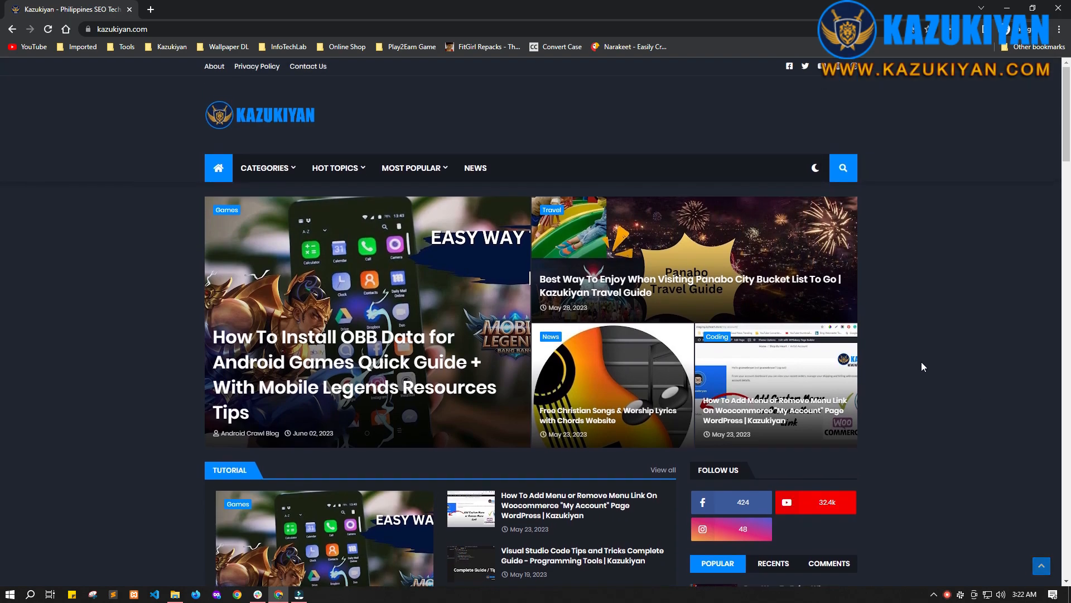
scroll(912, 280, down, 3)
scroll(906, 311, up, 3)
scroll(661, 262, down, 2)
scroll(652, 212, up, 2)
drag(1066, 124, 1055, 80)
Step: Search Google for awesome screenshots in a new tab
click(969, 29)
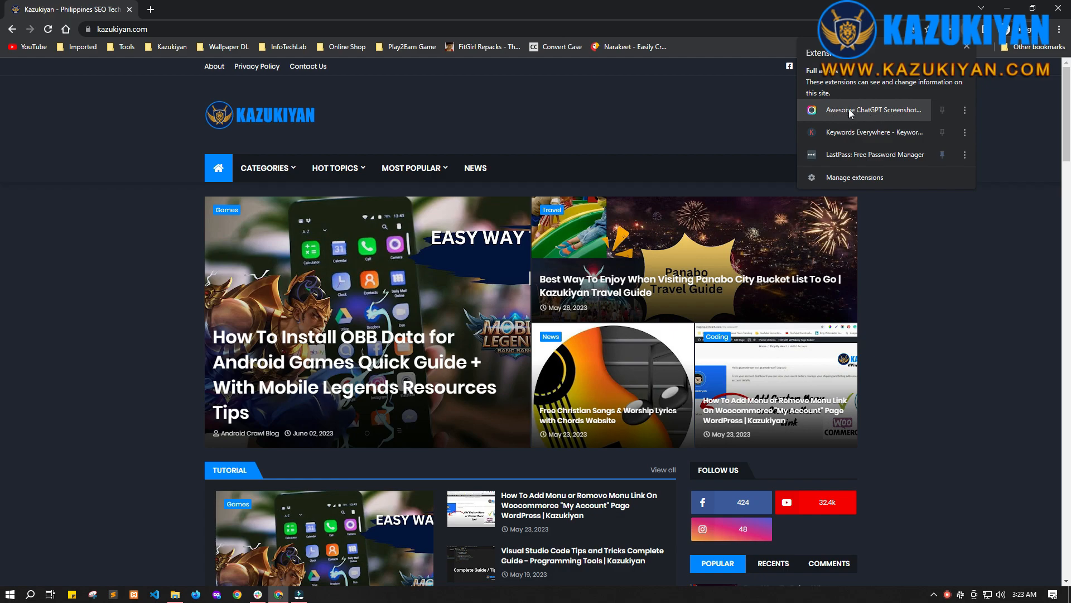
click(151, 10)
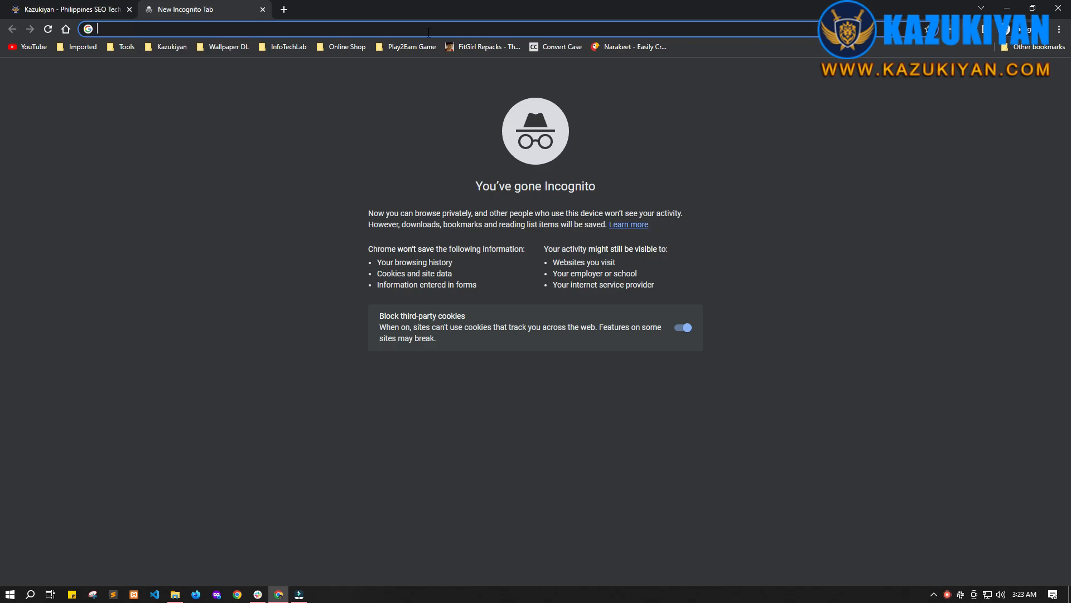
text(awesome screenshots)
key(Return)
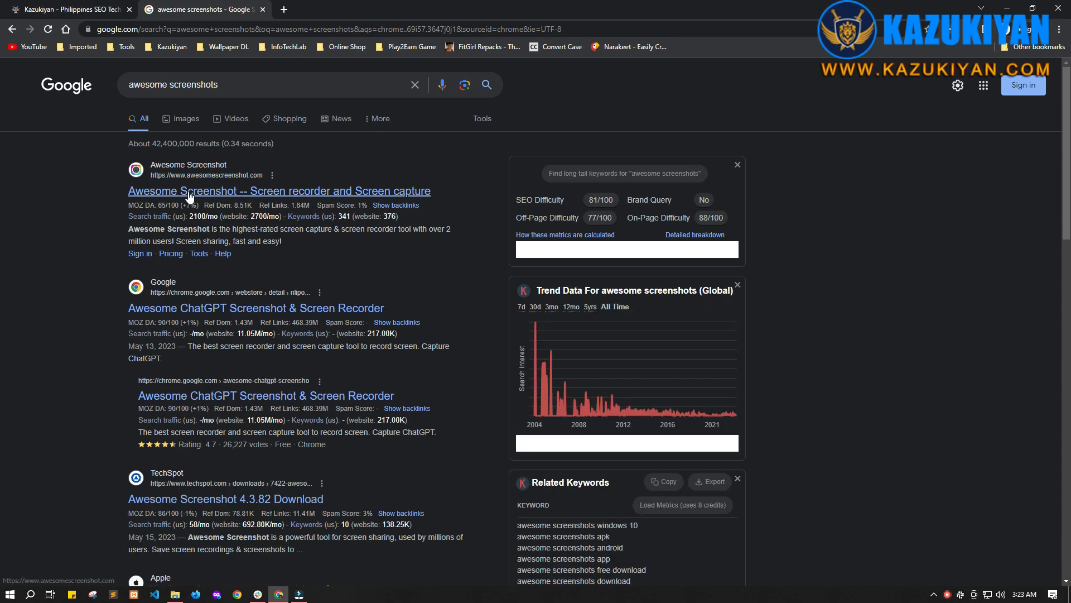
Step: Open the Awesome ChatGPT Screenshot & Screen Recorder store page, compare it with the installed extensions, and close the tab
mouse_move(391, 225)
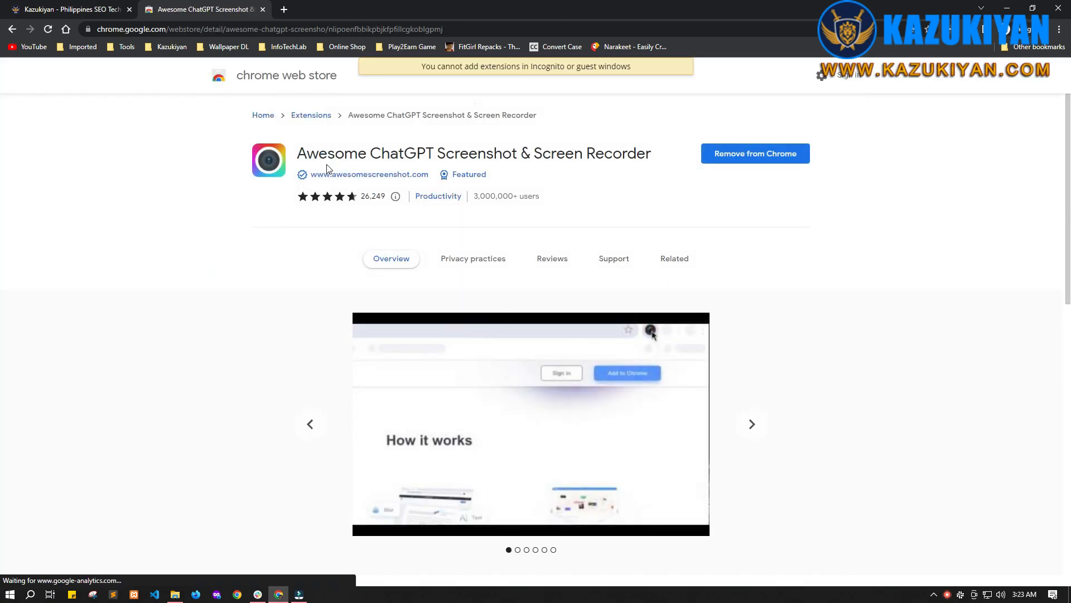
drag(297, 152, 530, 154)
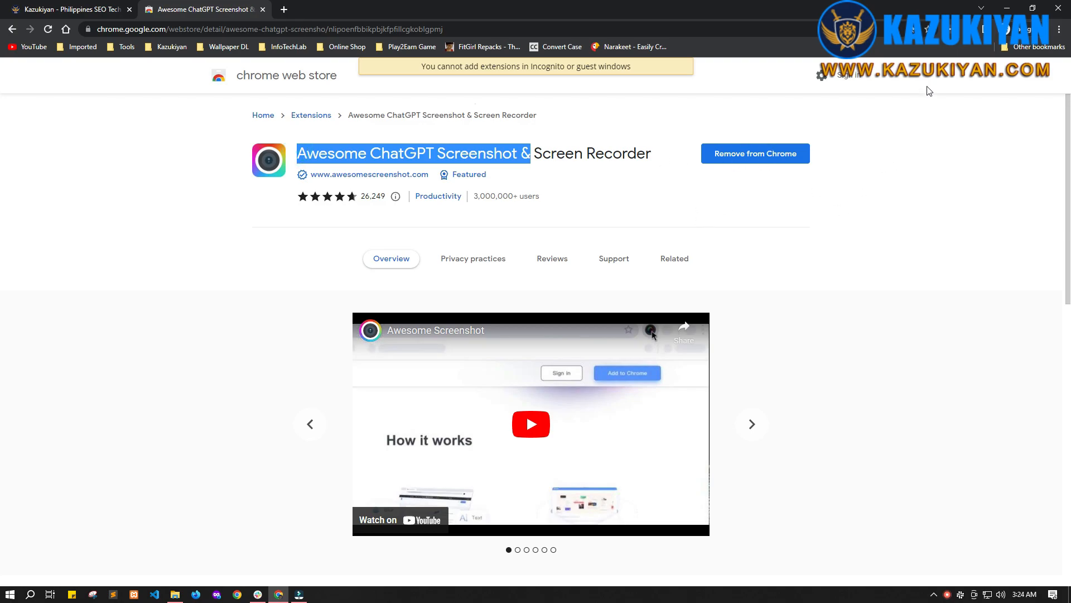
click(972, 29)
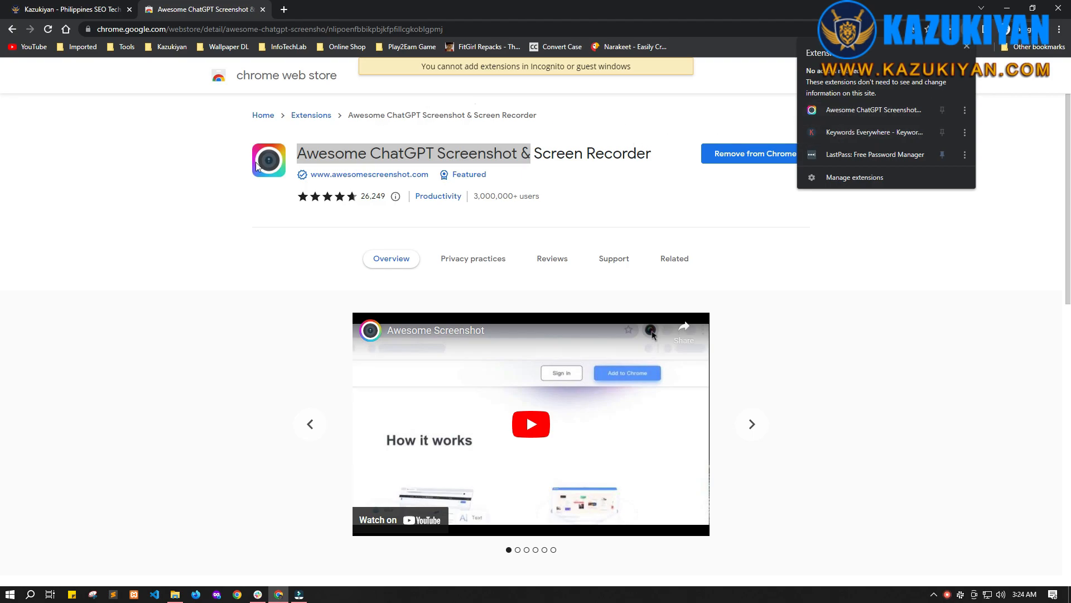
scroll(988, 335, down, 5)
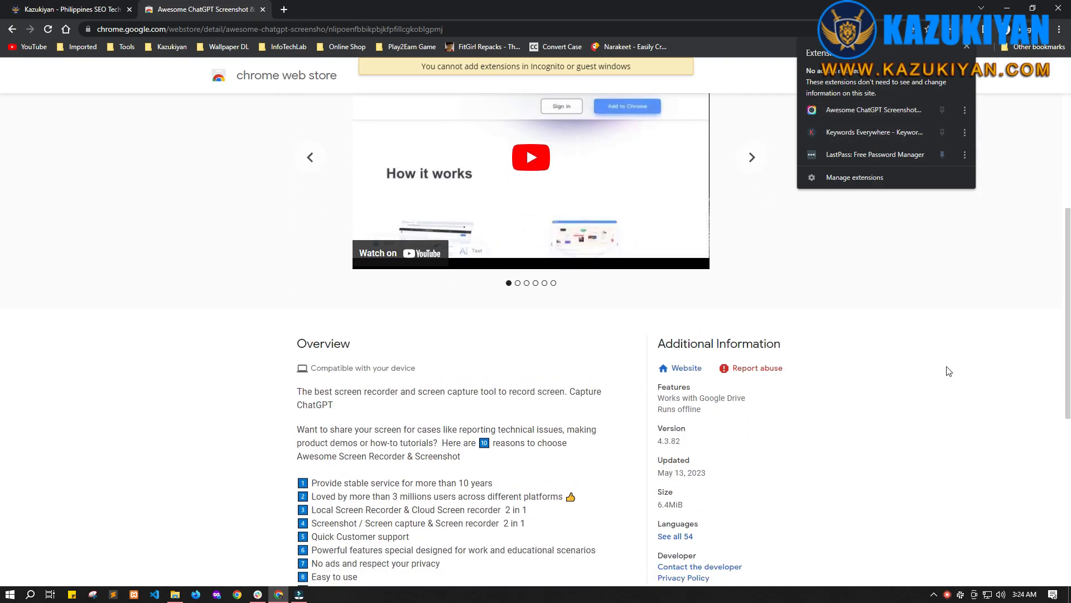
scroll(946, 374, up, 5)
click(850, 233)
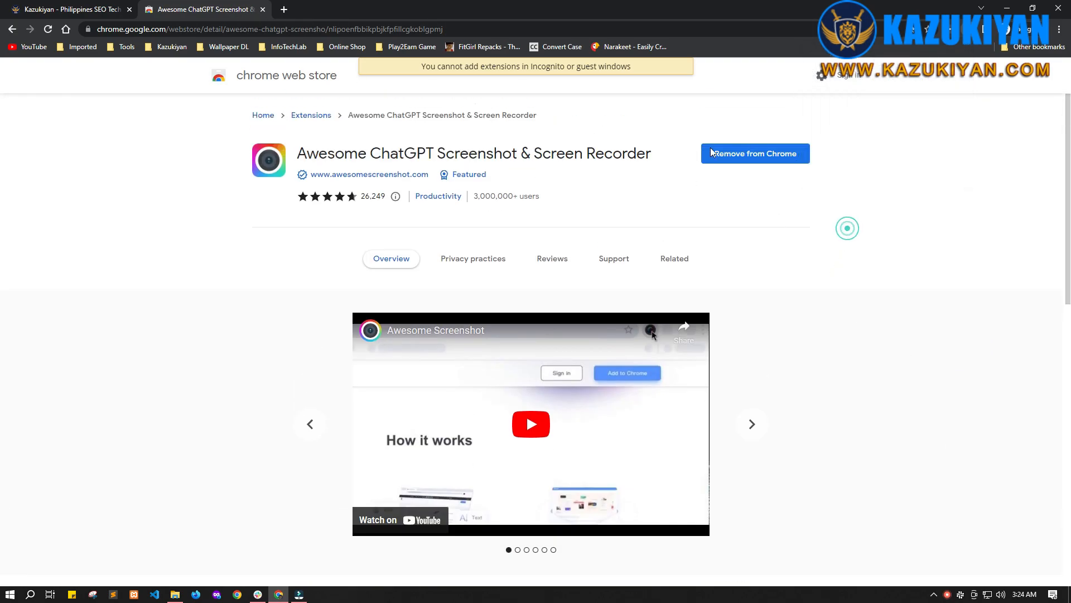
click(262, 9)
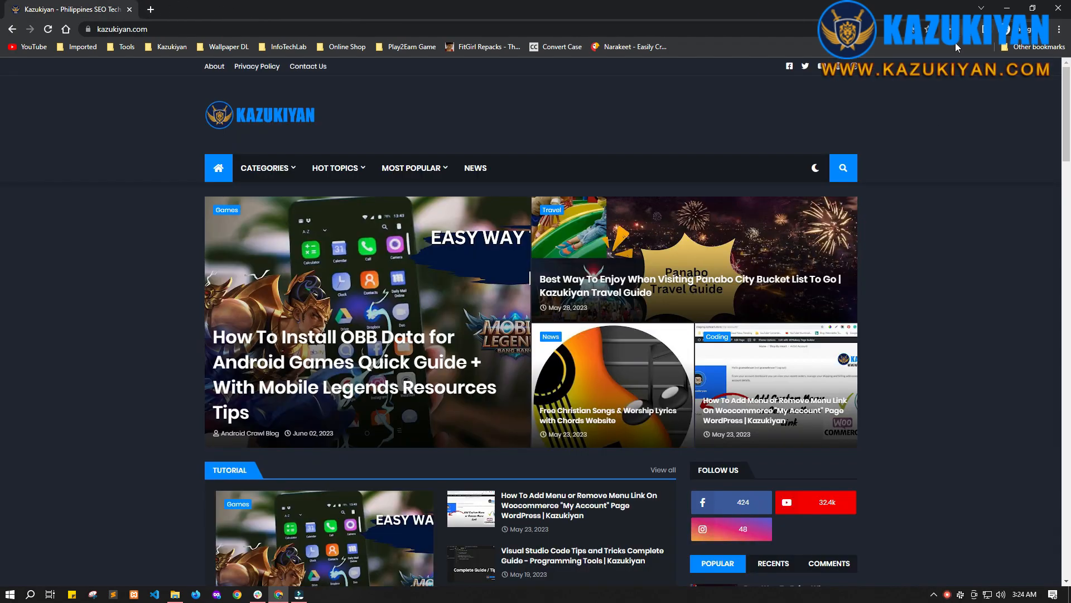
Step: Capture a full-page screenshot of the Kazukiyan home page with the Awesome Screenshot extension
scroll(914, 401, down, 4)
scroll(1065, 209, down, 2)
drag(1066, 209, 1064, 128)
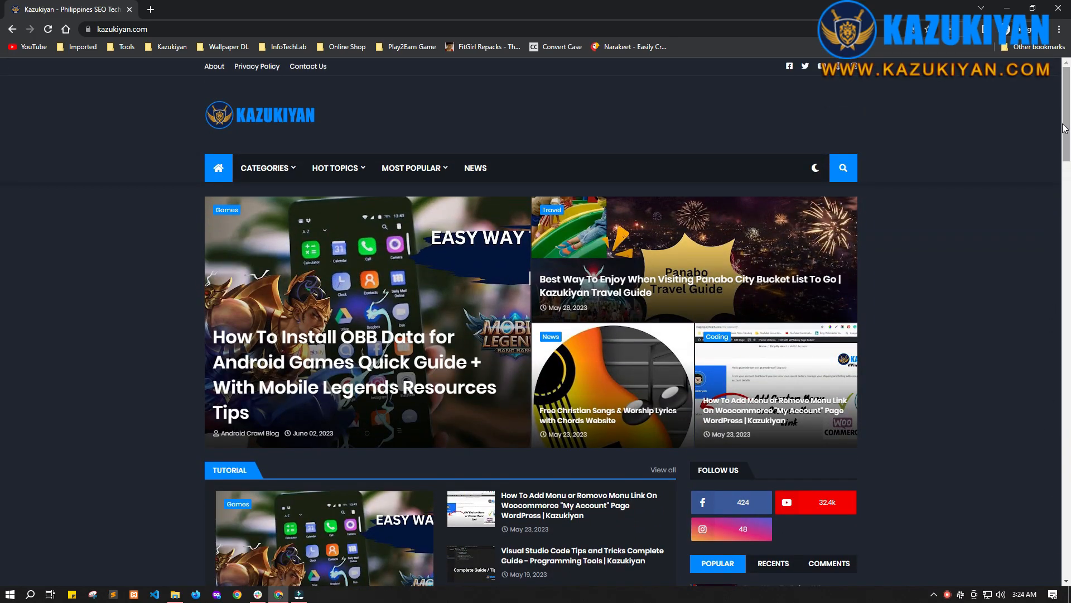
scroll(955, 193, down, 5)
scroll(958, 194, up, 5)
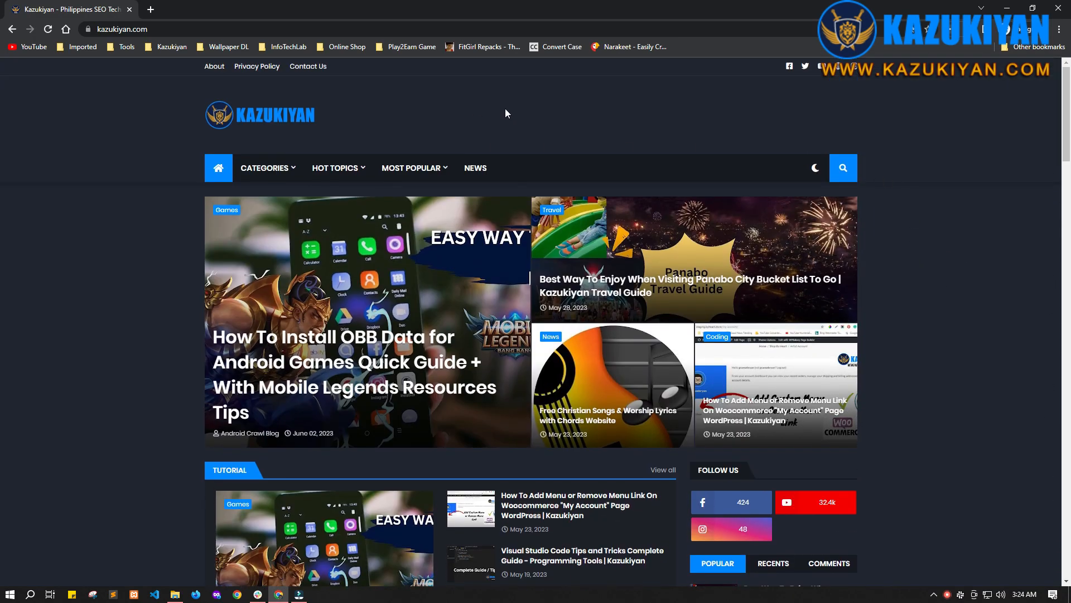
scroll(1006, 322, down, 2)
scroll(992, 320, up, 2)
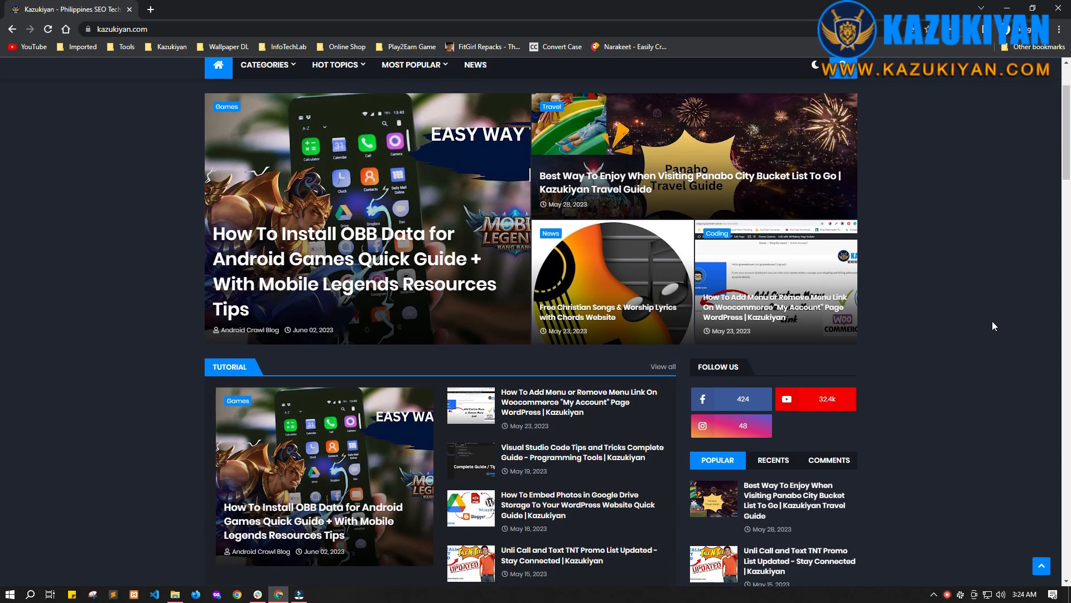
drag(1060, 101, 1023, 93)
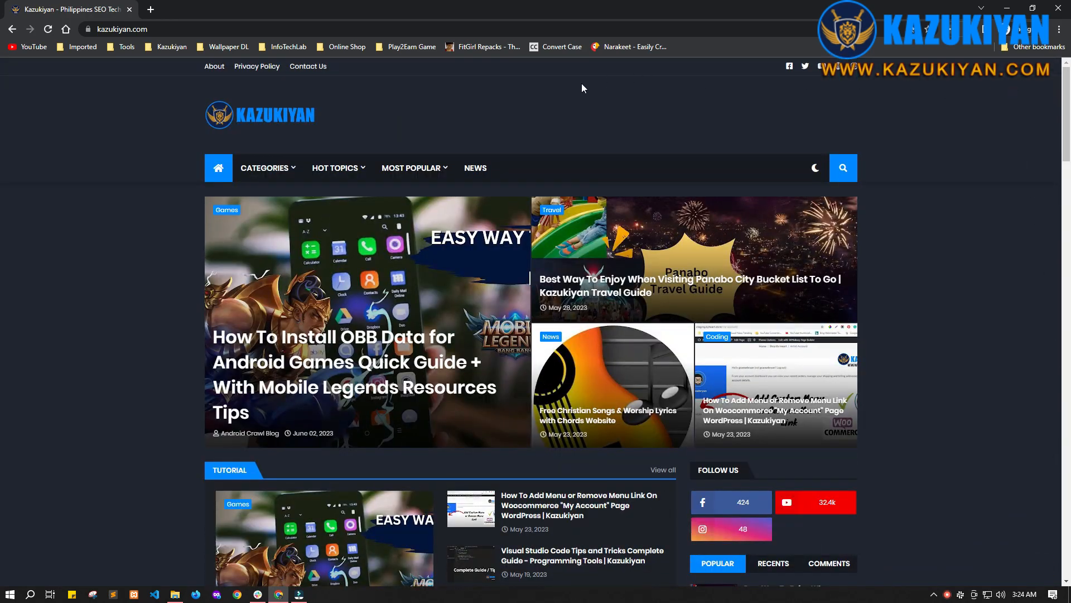
click(969, 29)
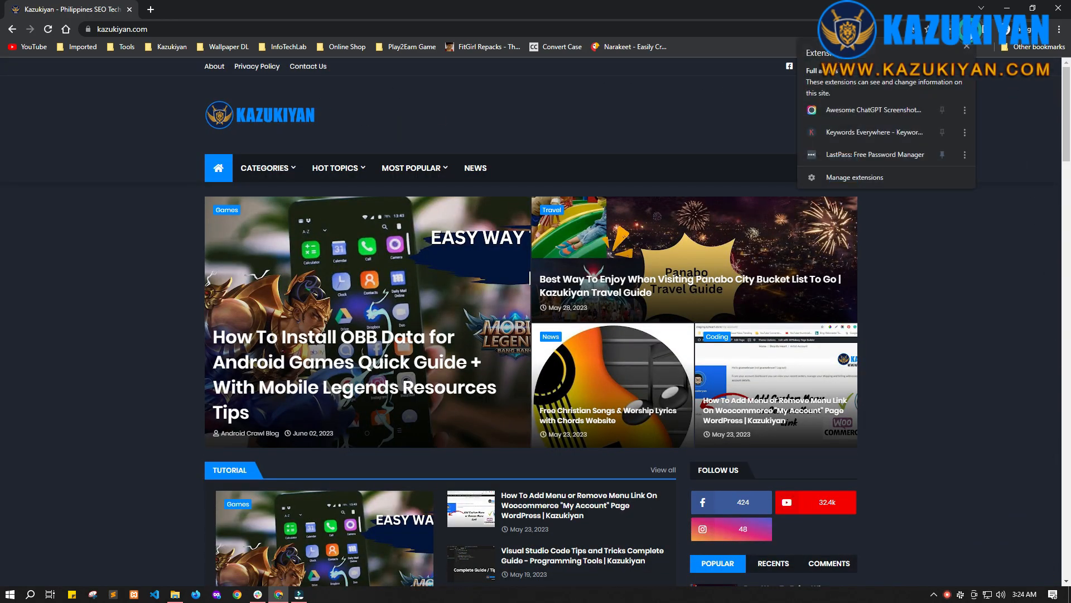
click(868, 110)
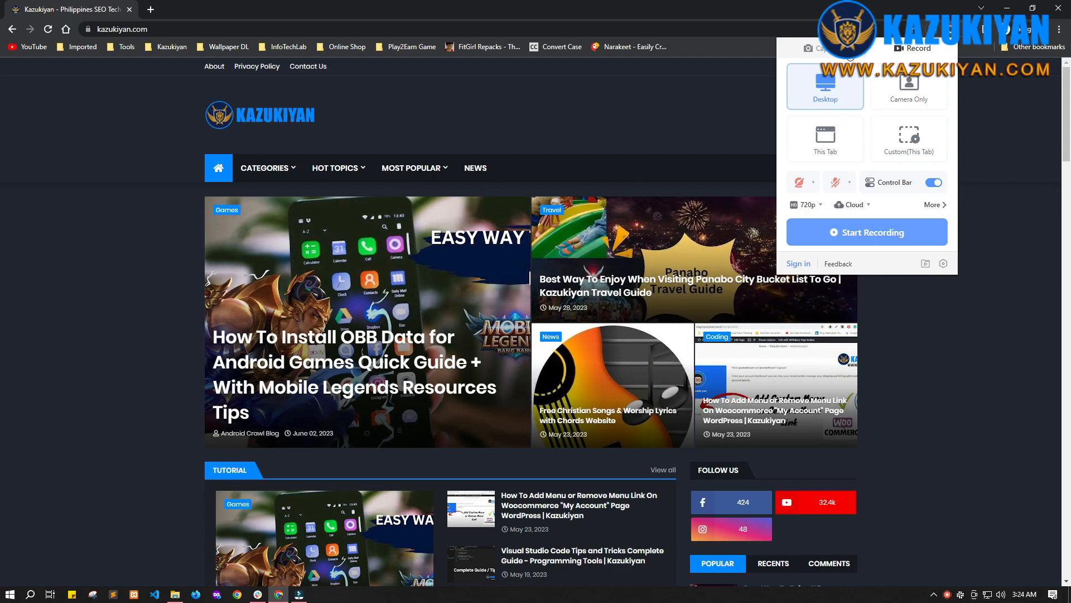
click(818, 49)
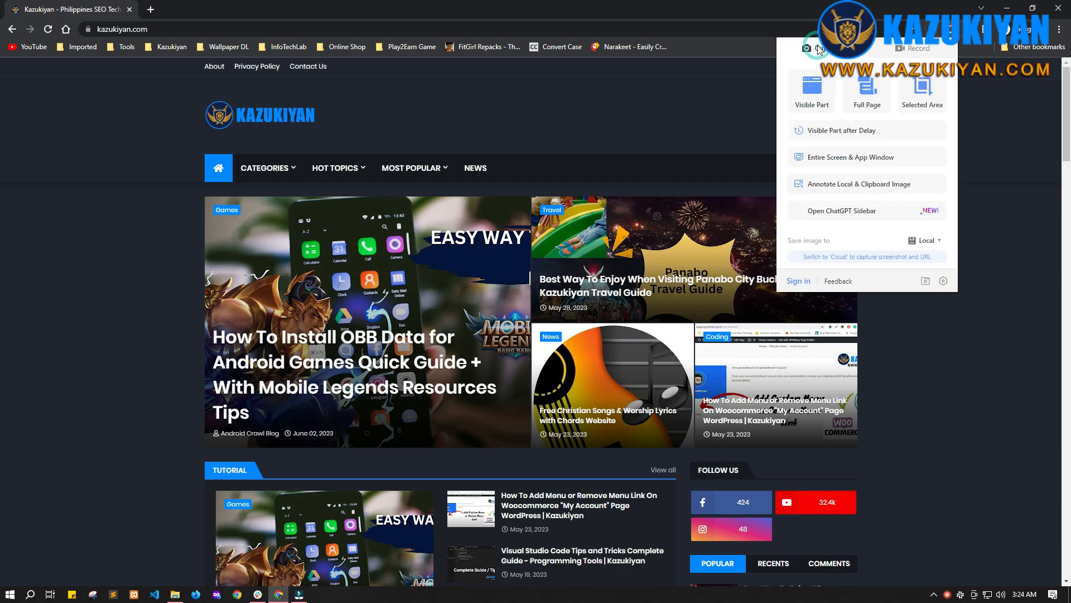
click(864, 102)
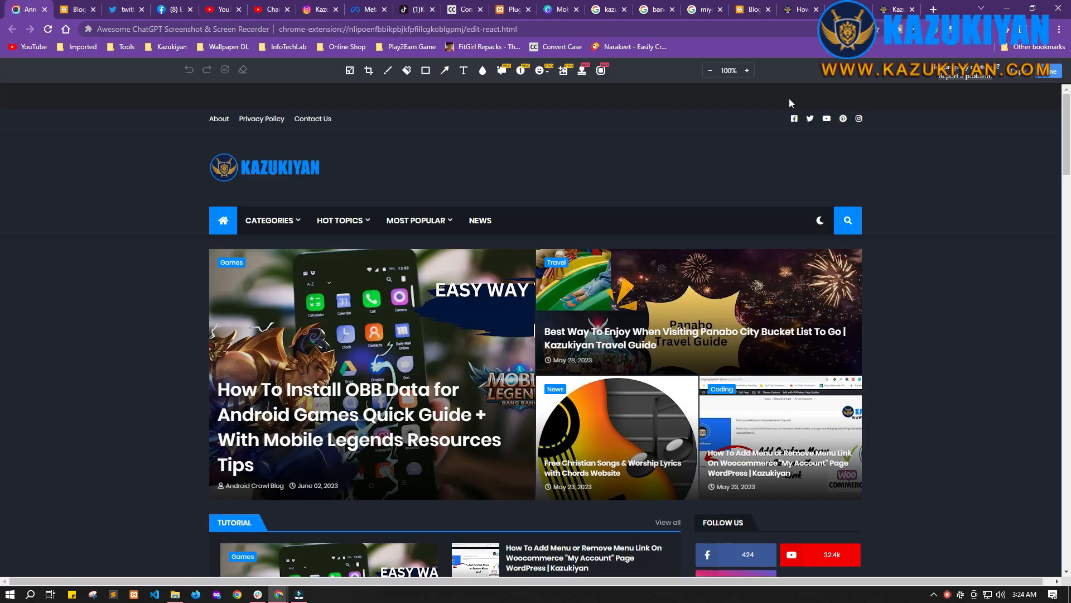
Step: Review the captured screenshot in the extension's editor and finish editing it
scroll(608, 367, down, 15)
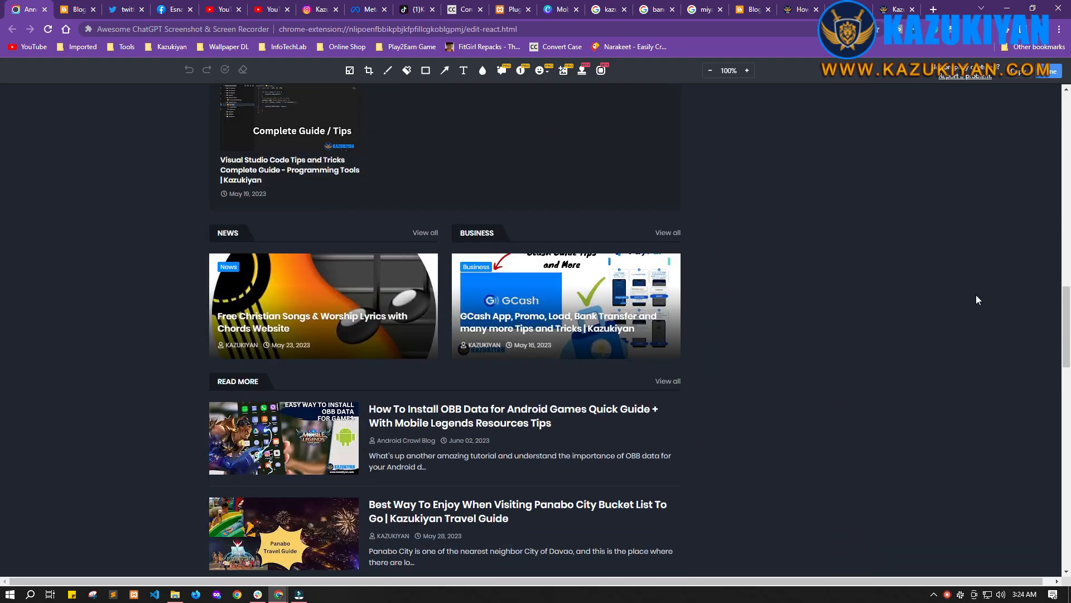
drag(1066, 324, 1050, 95)
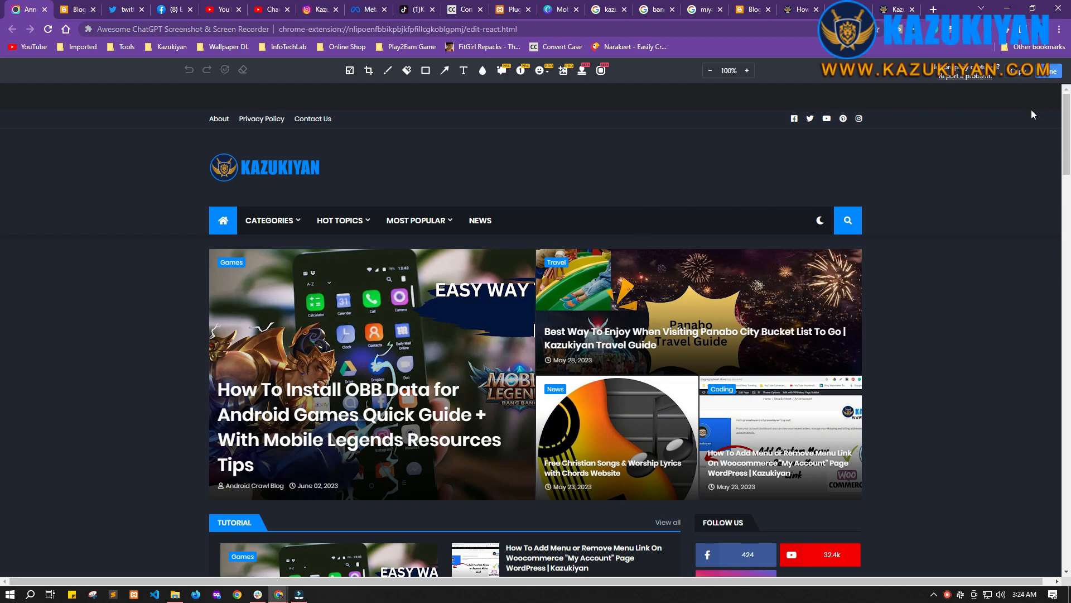
click(1046, 72)
click(694, 230)
Step: Download the screenshot as a PNG image into the Downloads 'scrolling effect' folder, allowing the download permission
click(807, 126)
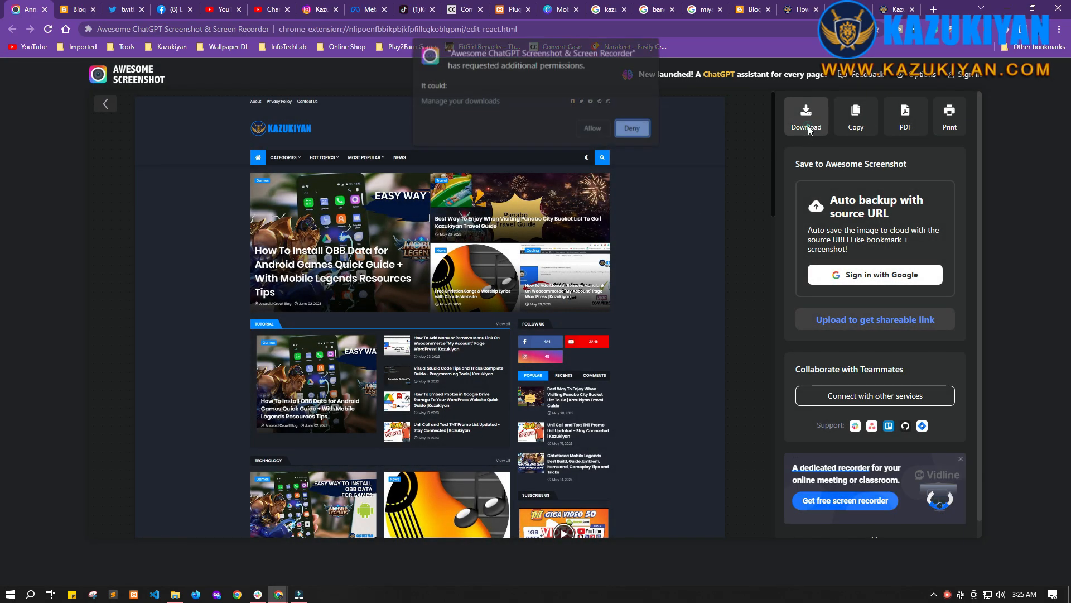
click(592, 128)
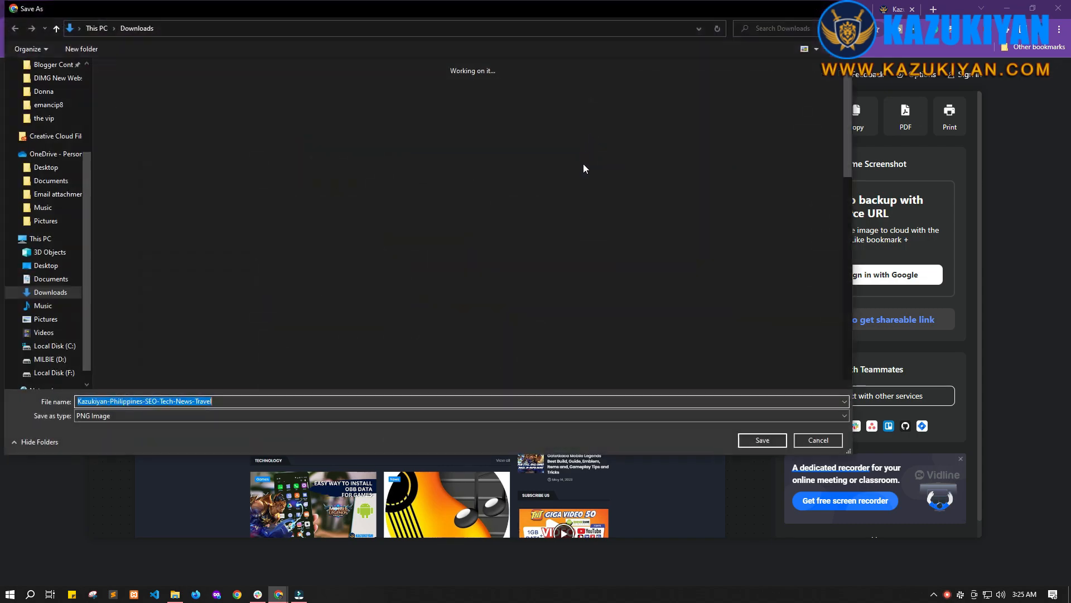
double_click(199, 168)
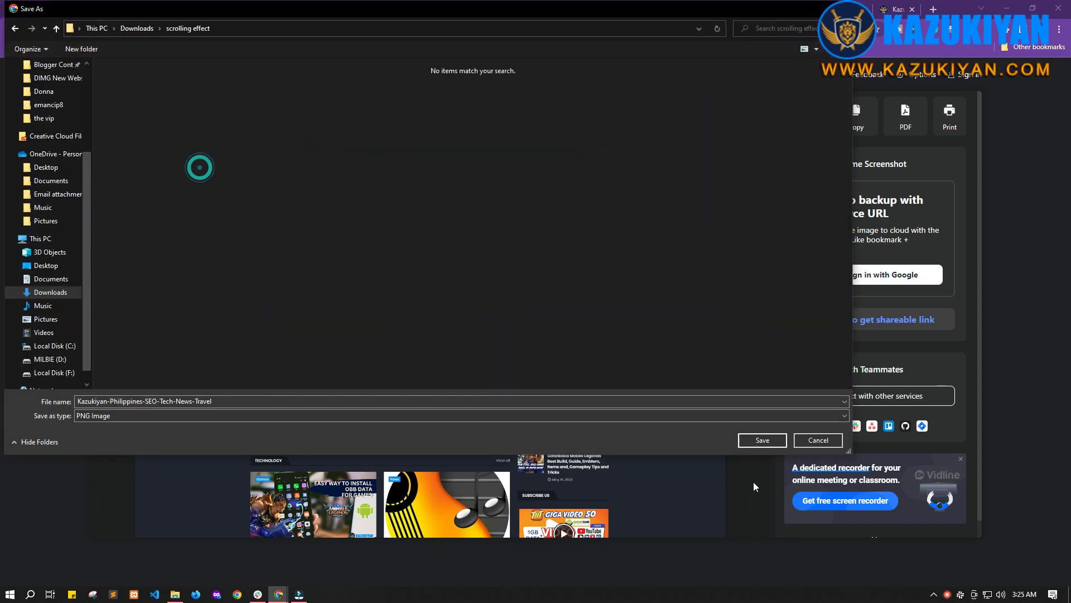
click(762, 440)
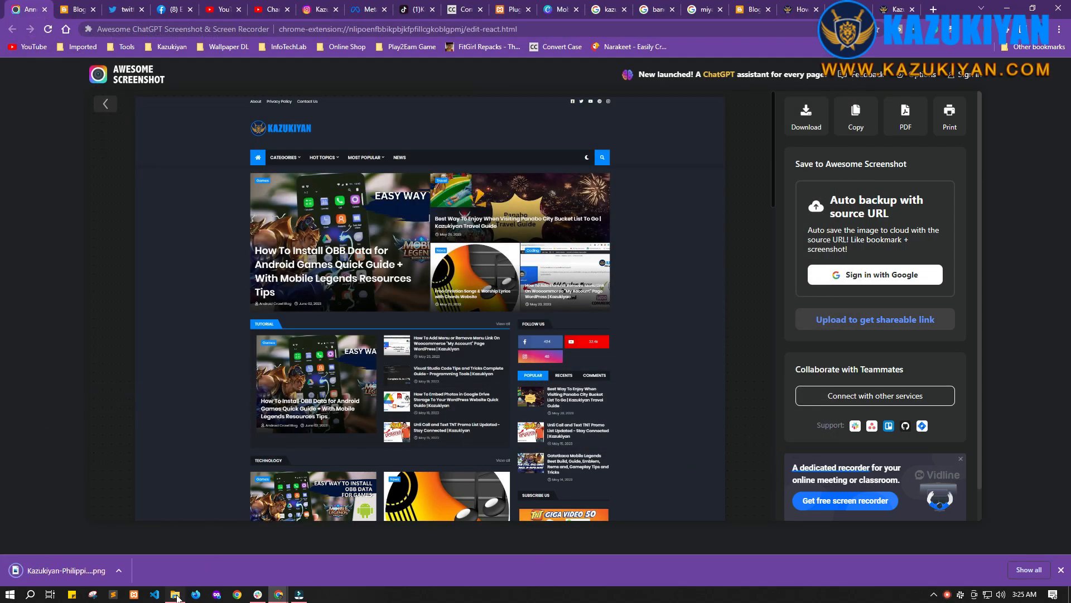
Step: Open the saved Kazukiyan-Philippines-SEO-Tech-News-Travel.png image to inspect it, then close the viewer
click(176, 595)
click(463, 259)
double_click(467, 264)
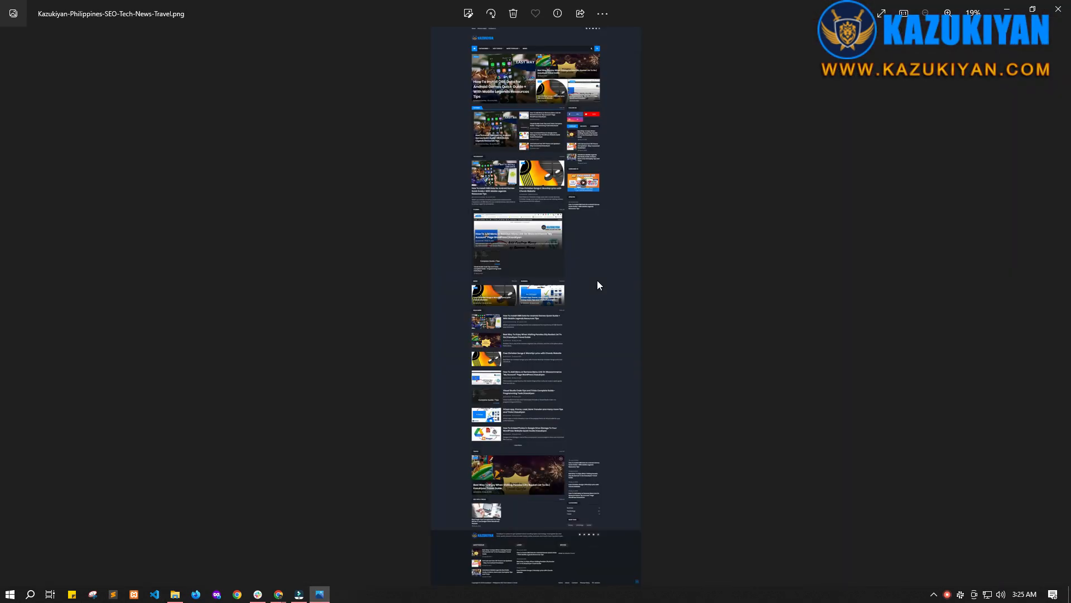
scroll(597, 282, up, 5)
scroll(606, 274, down, 4)
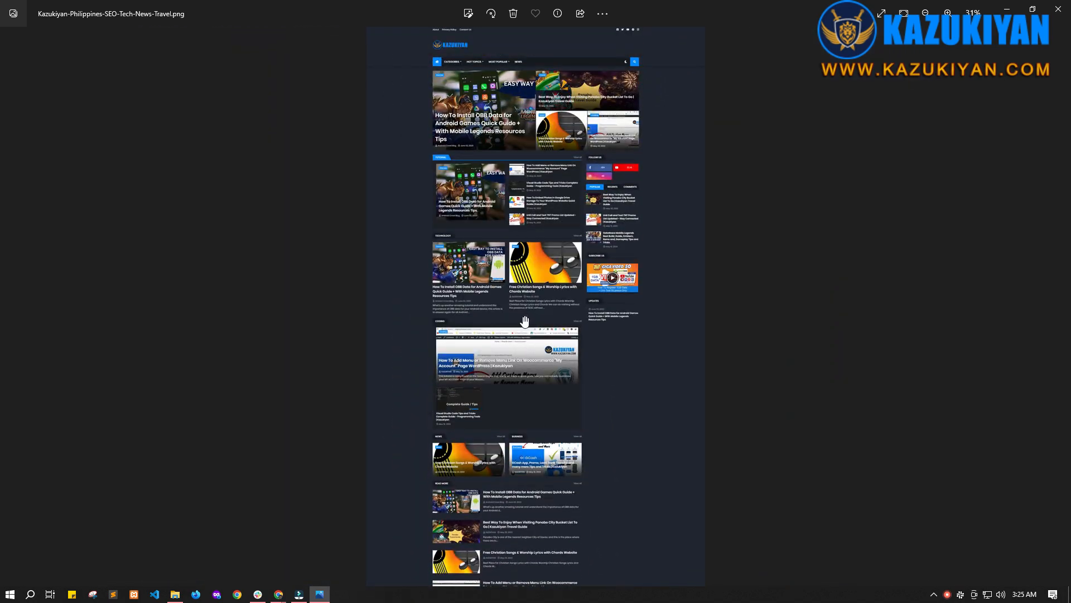
scroll(524, 319, down, 2)
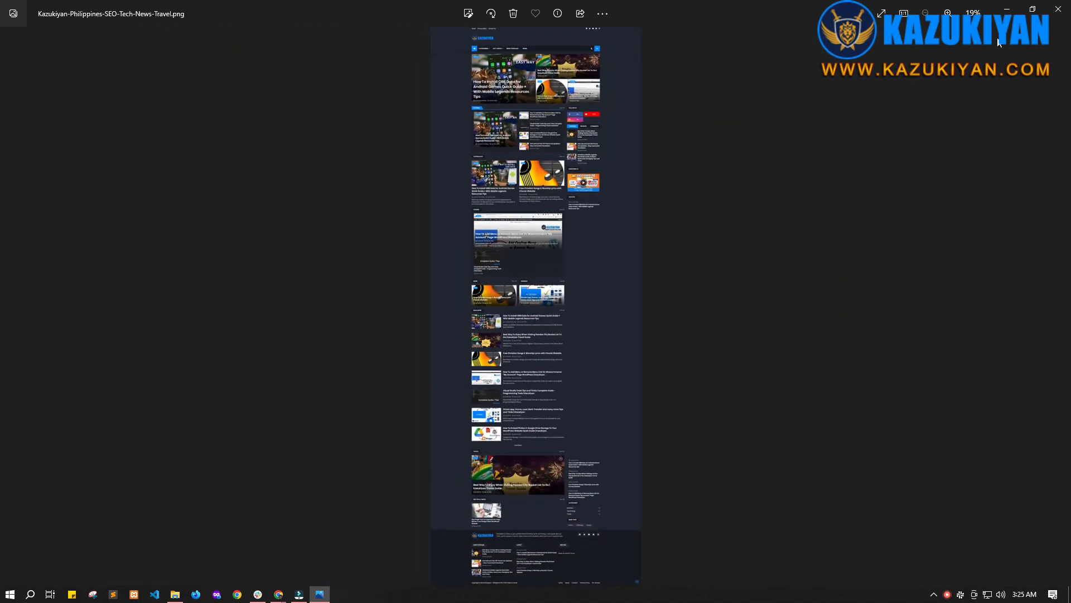
click(1058, 8)
Step: Launch Adobe Photoshop 2023 from the Start menu
click(744, 106)
click(10, 594)
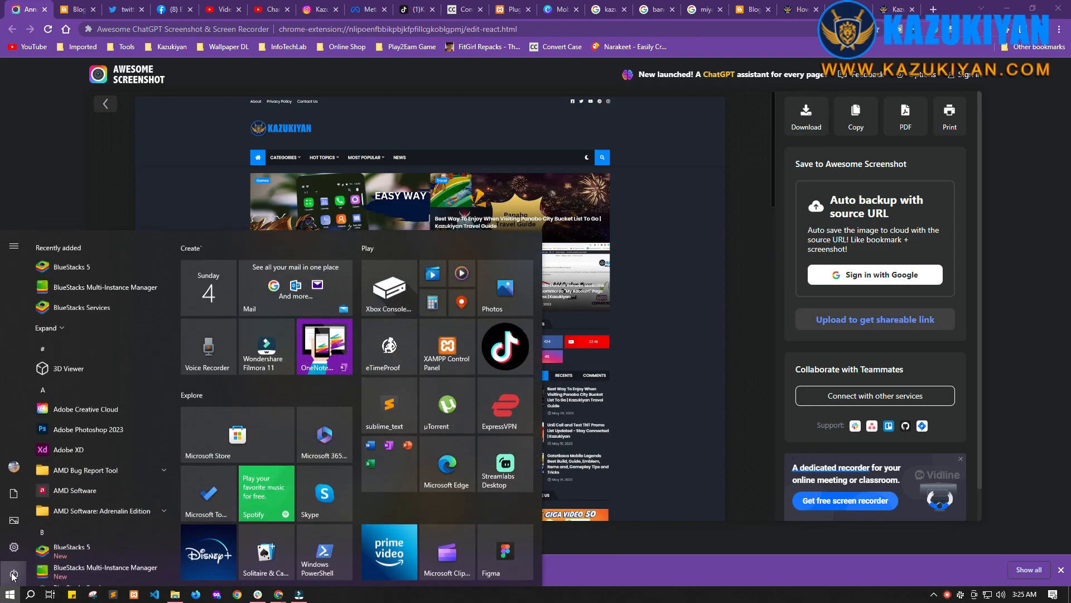
click(76, 430)
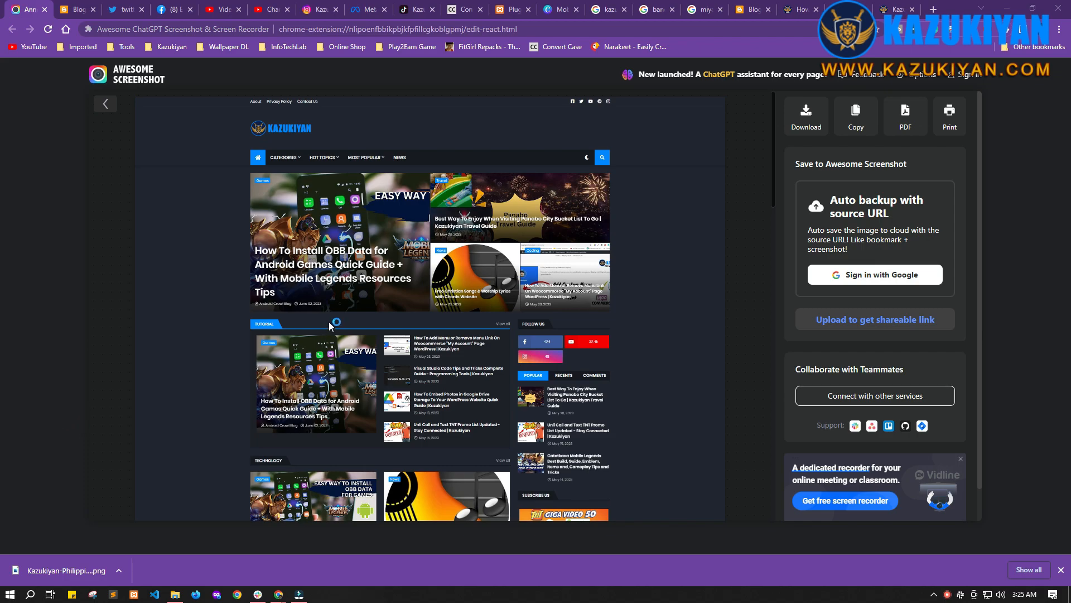
Step: Switch to the Canva design and add a new blank page placed before the existing design page
scroll(52, 268, down, 6)
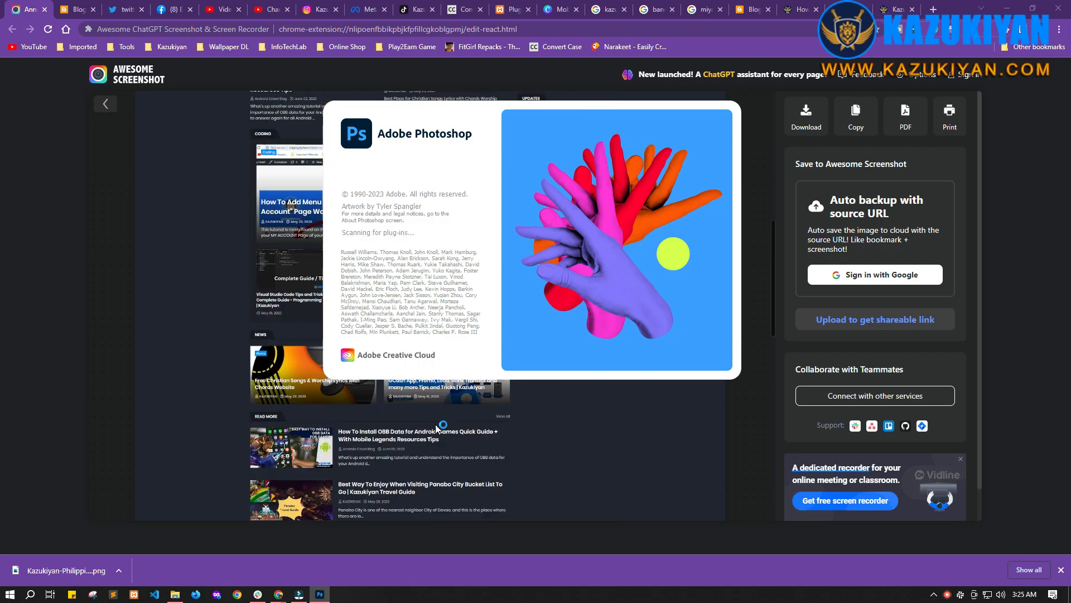
scroll(601, 440, up, 6)
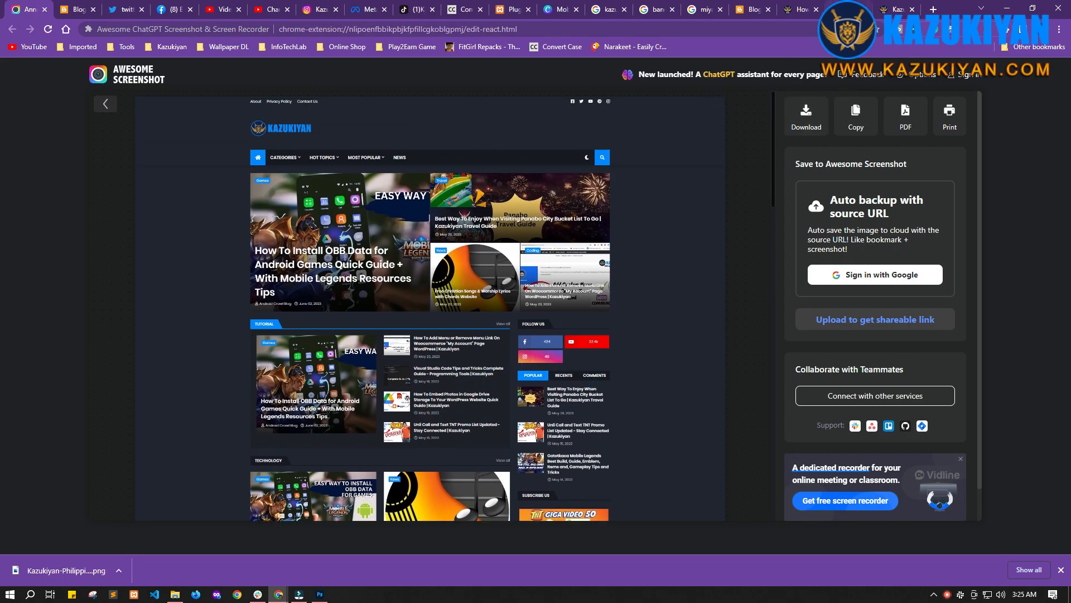
click(849, 10)
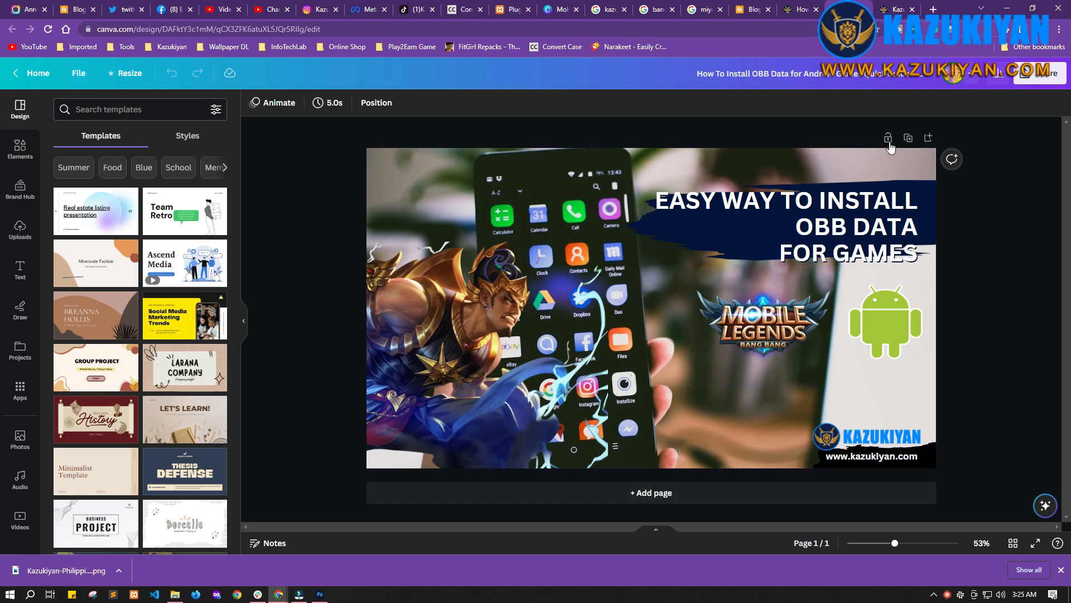
click(931, 139)
click(848, 137)
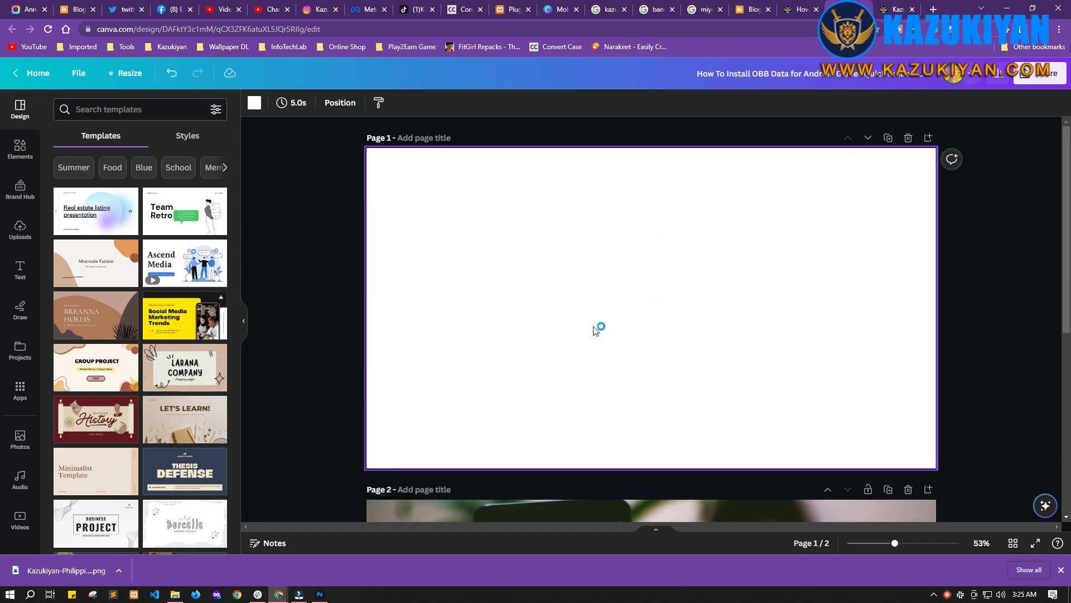
Step: Search the Elements library for mac mockup
scroll(559, 335, down, 2)
scroll(541, 313, up, 2)
click(16, 162)
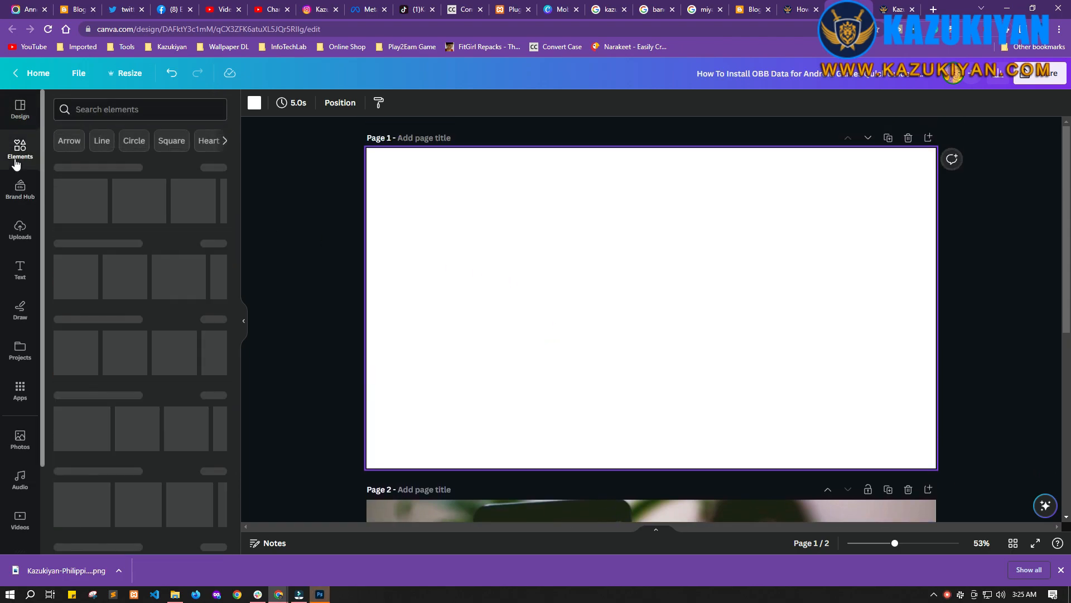
click(90, 110)
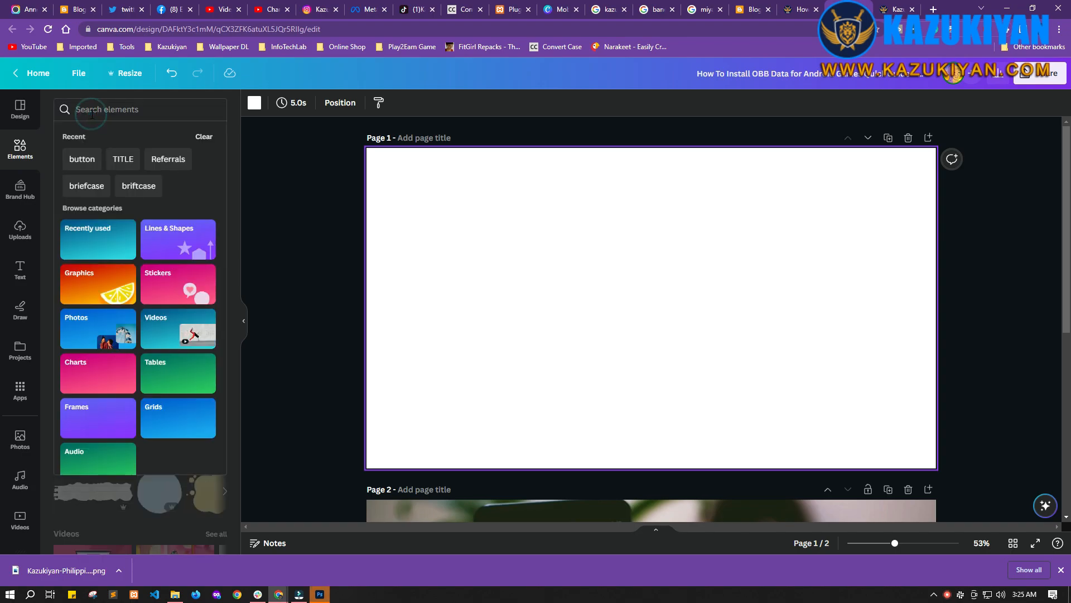
text(ipad mo)
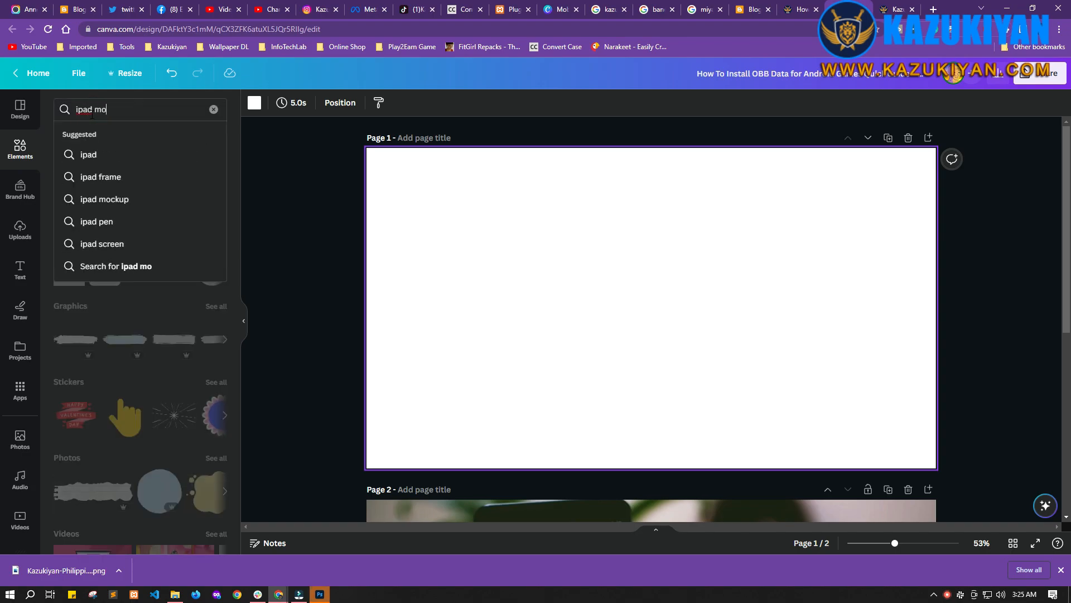
key(ctrl+a)
text(deskt)
key(ctrl+a)
text(mac)
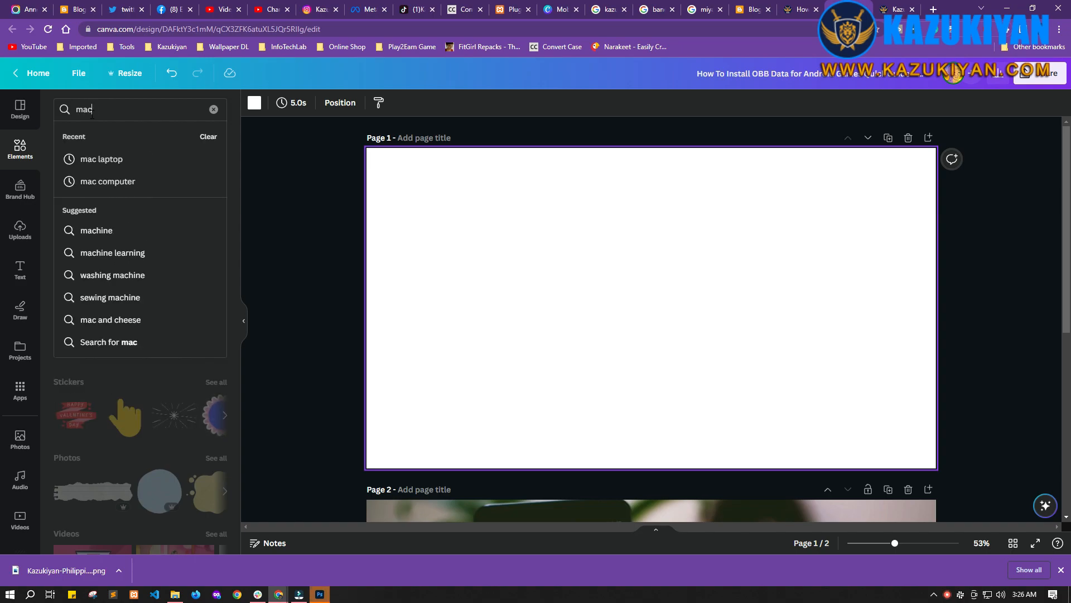
text( mockup)
key(Return)
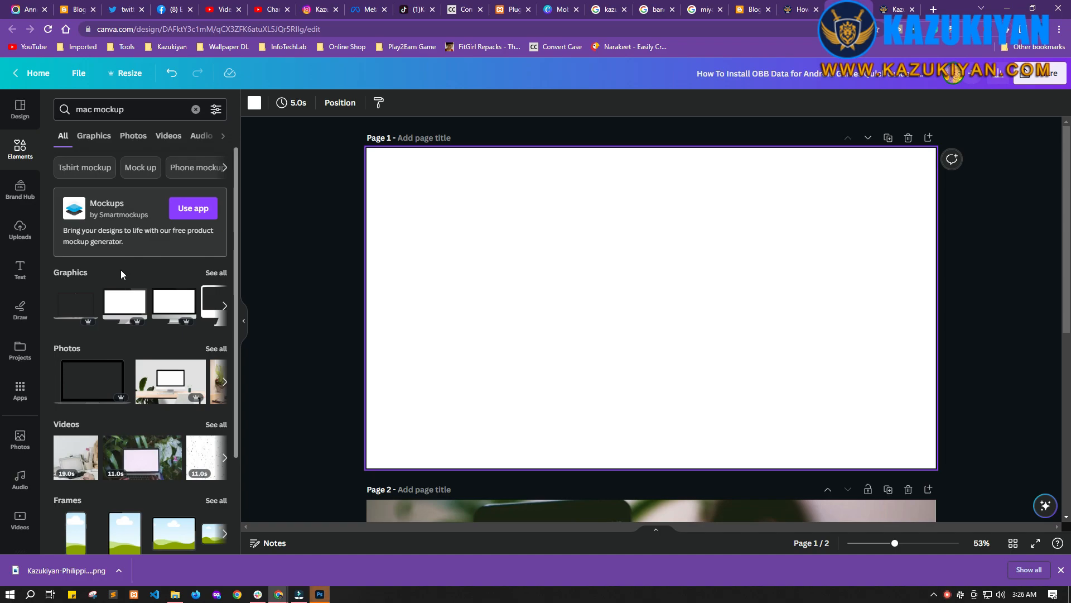
Step: Add a blank iMac monitor graphic from the mac mockup graphics results to the blank first page
click(163, 380)
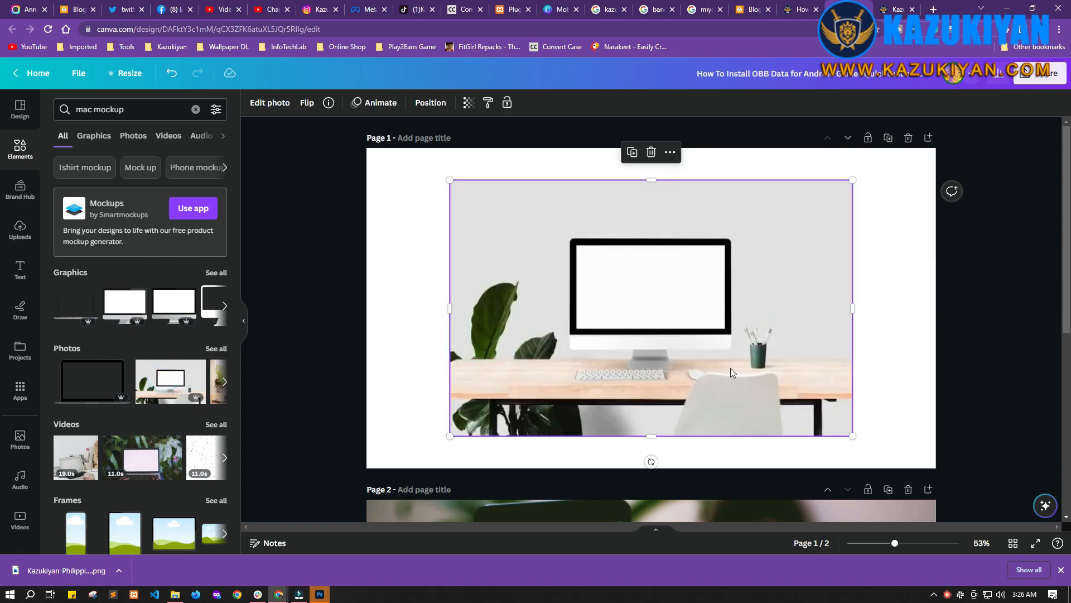
key(Delete)
scroll(147, 386, down, 2)
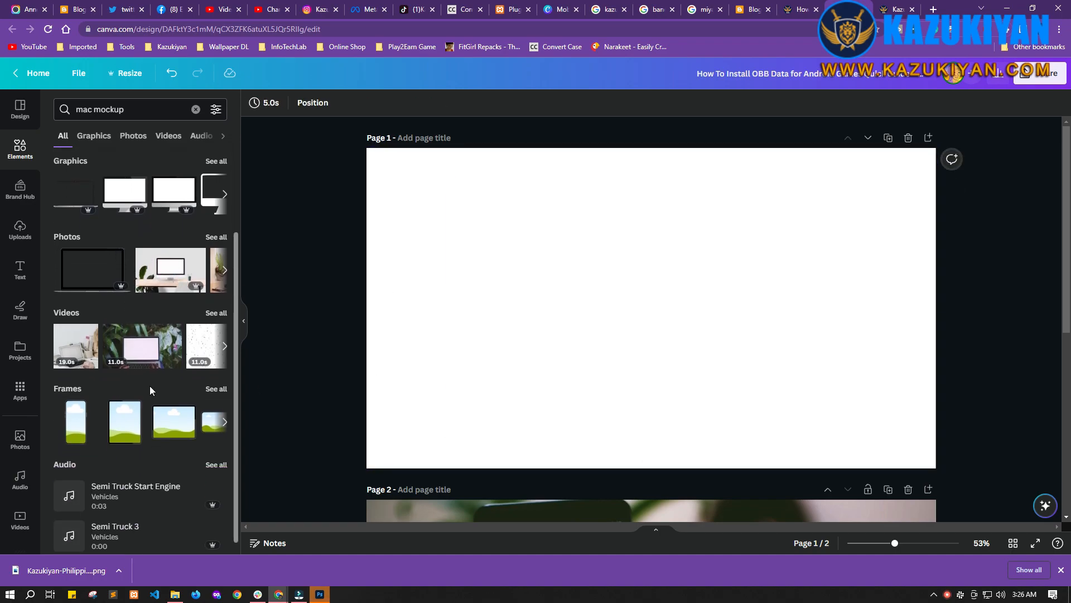
click(112, 136)
scroll(199, 357, down, 2)
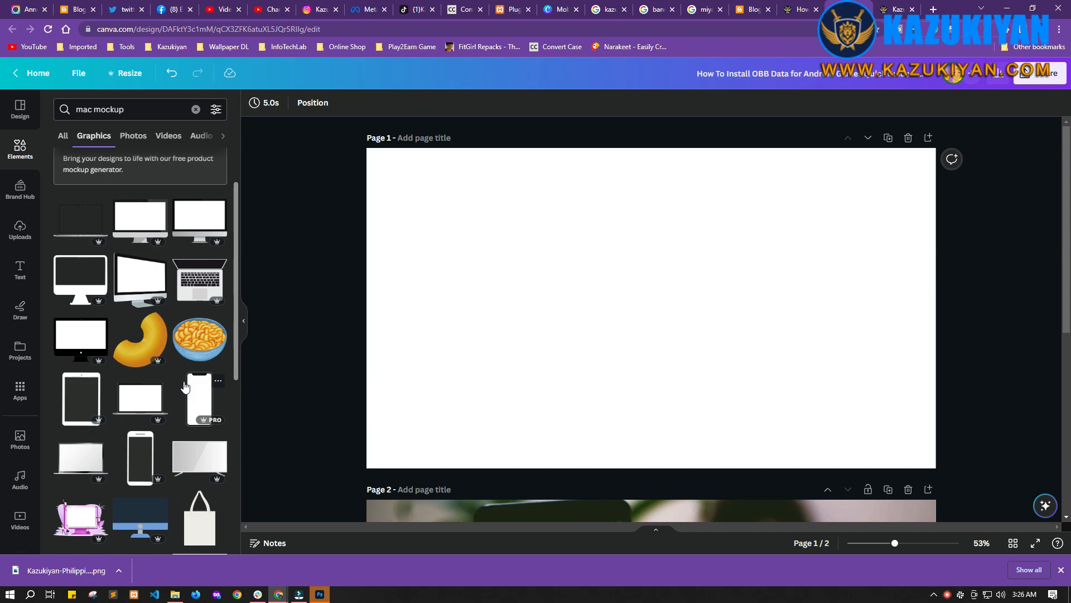
click(142, 232)
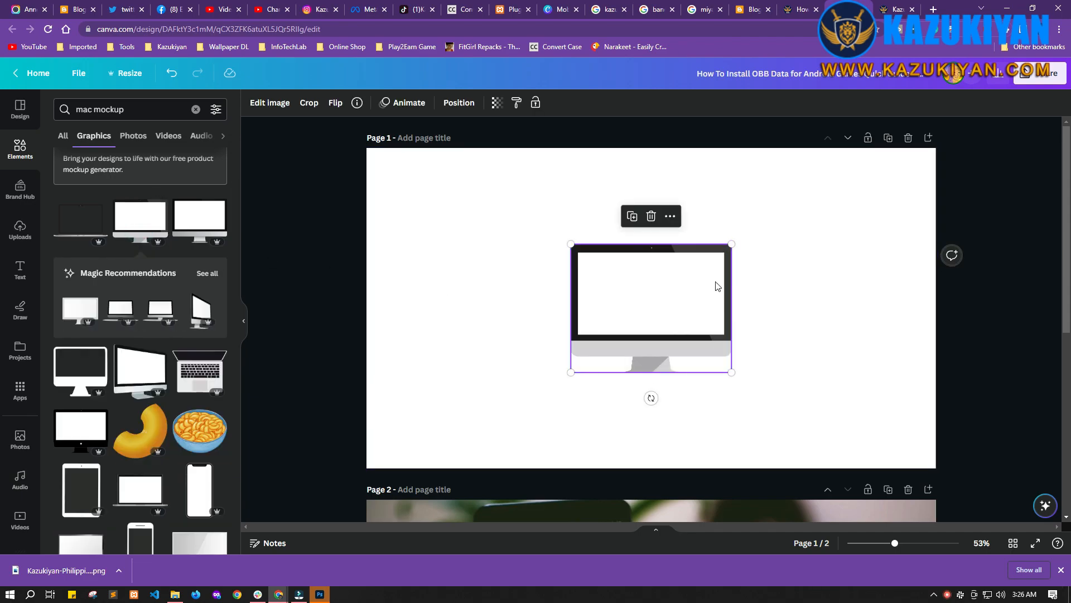
Step: Enlarge the monitor graphic to nearly fill the page and align it to the page's center and middle
drag(731, 243, 865, 179)
drag(571, 372, 440, 451)
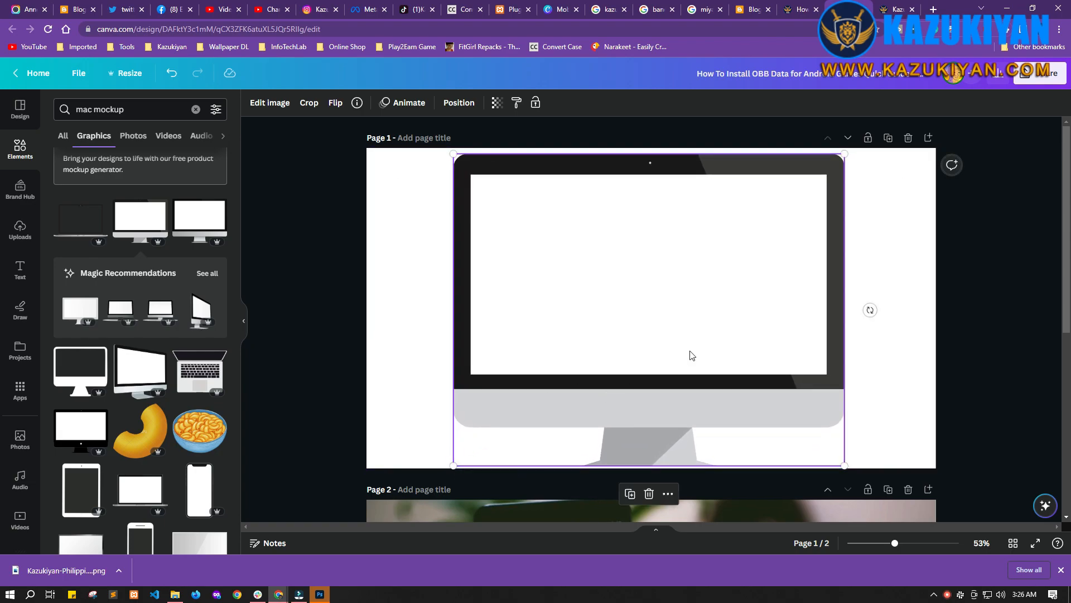
click(455, 104)
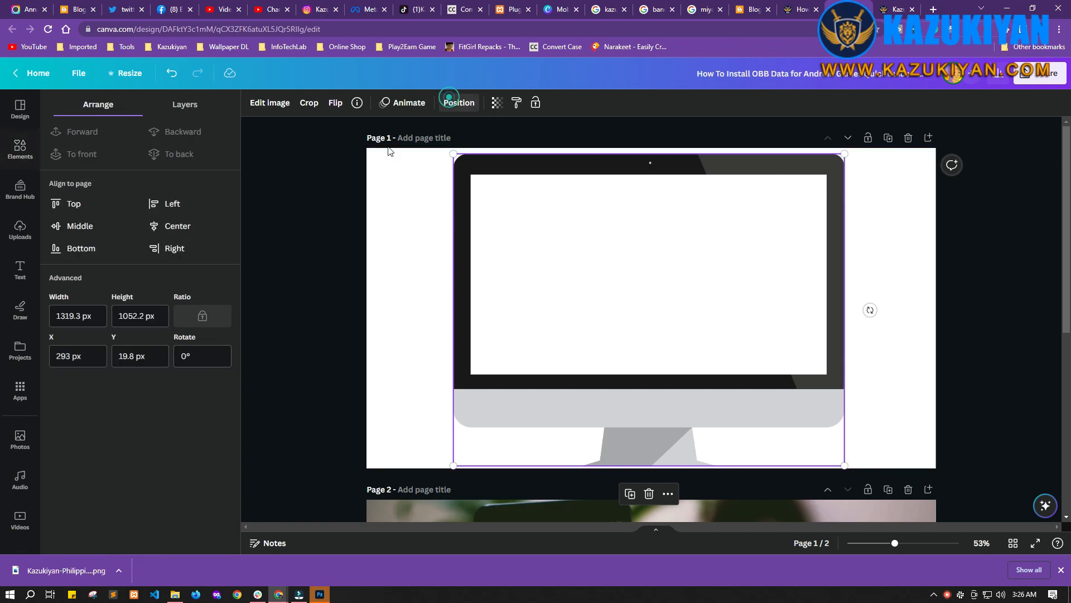
click(155, 229)
click(67, 235)
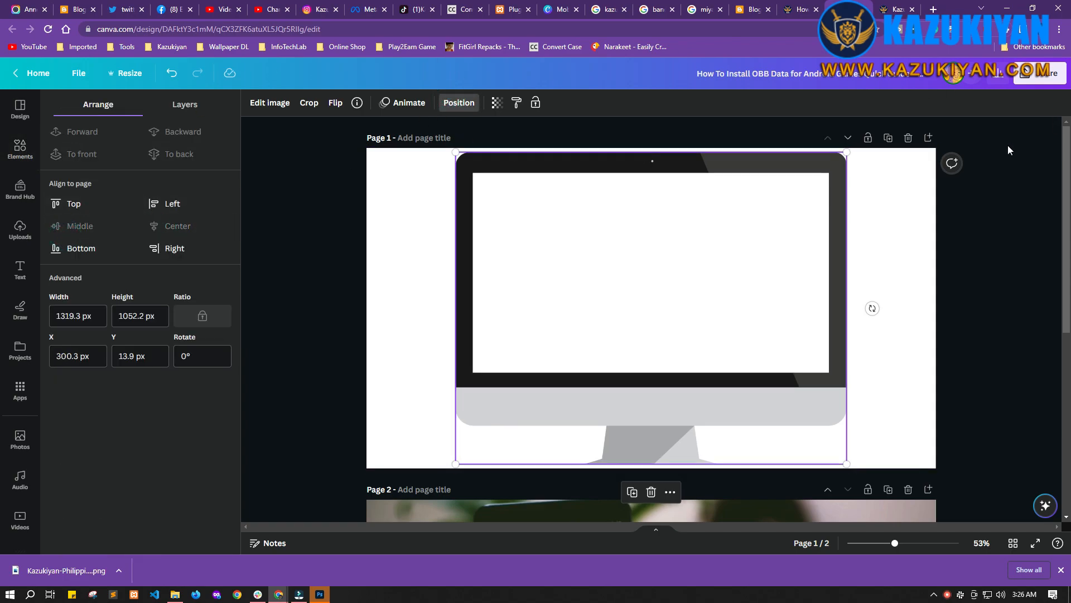
click(867, 296)
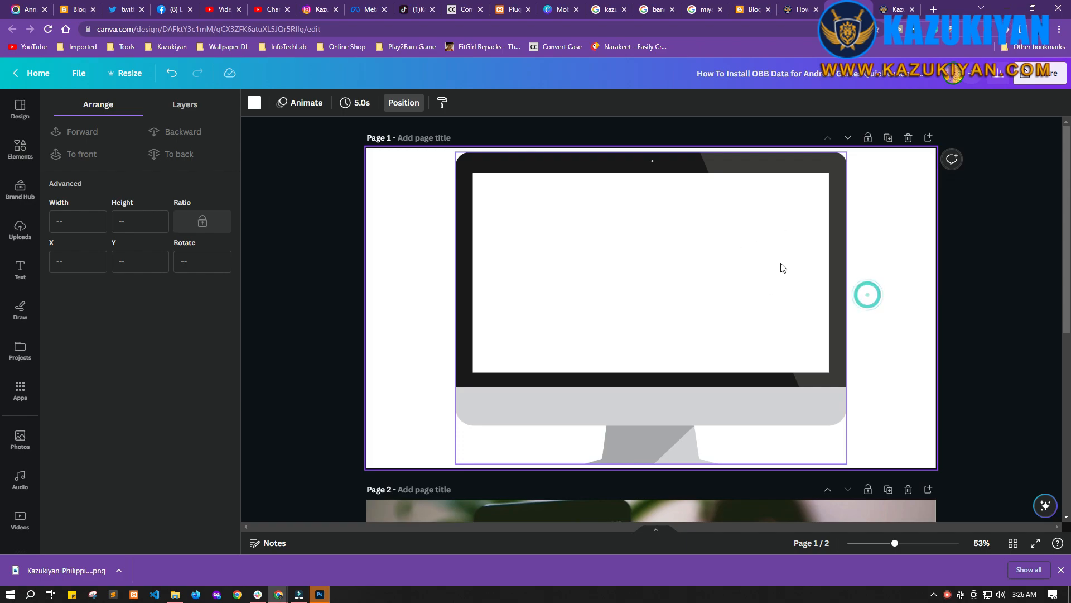
click(758, 229)
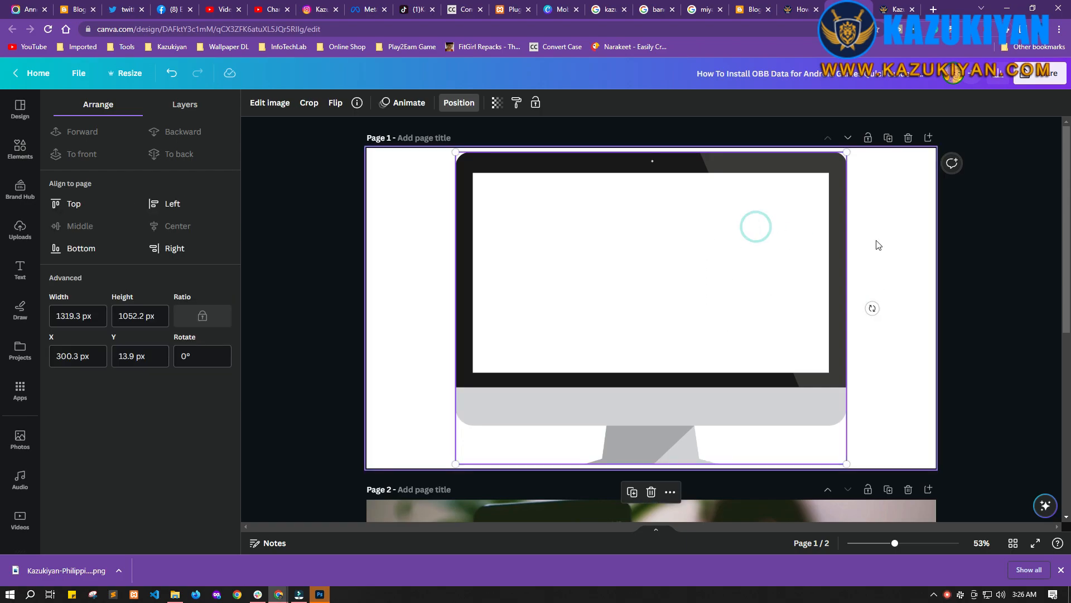
scroll(725, 324, down, 3)
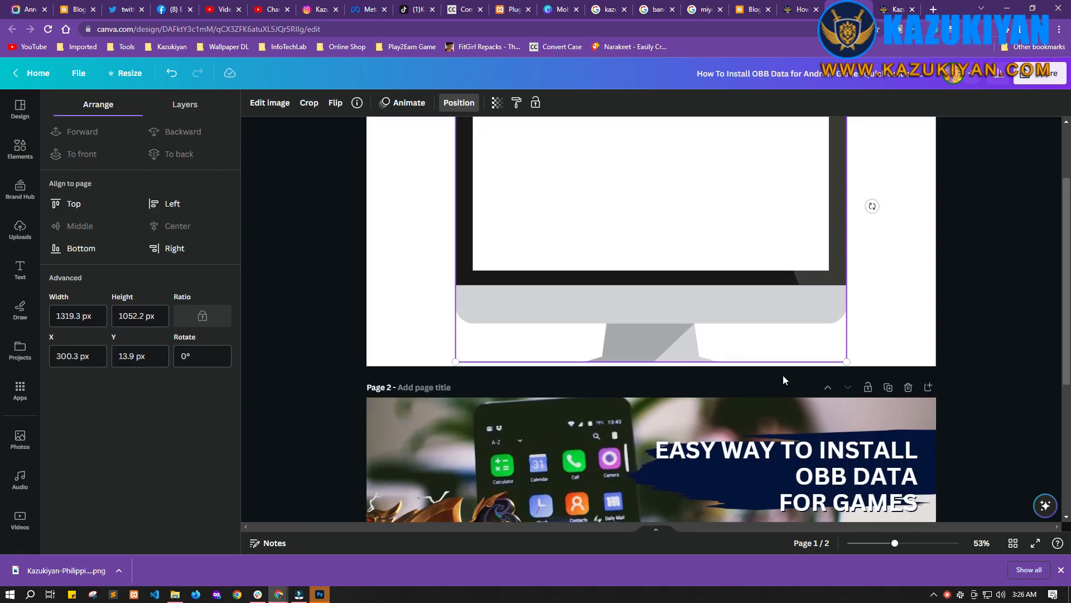
scroll(782, 374, up, 3)
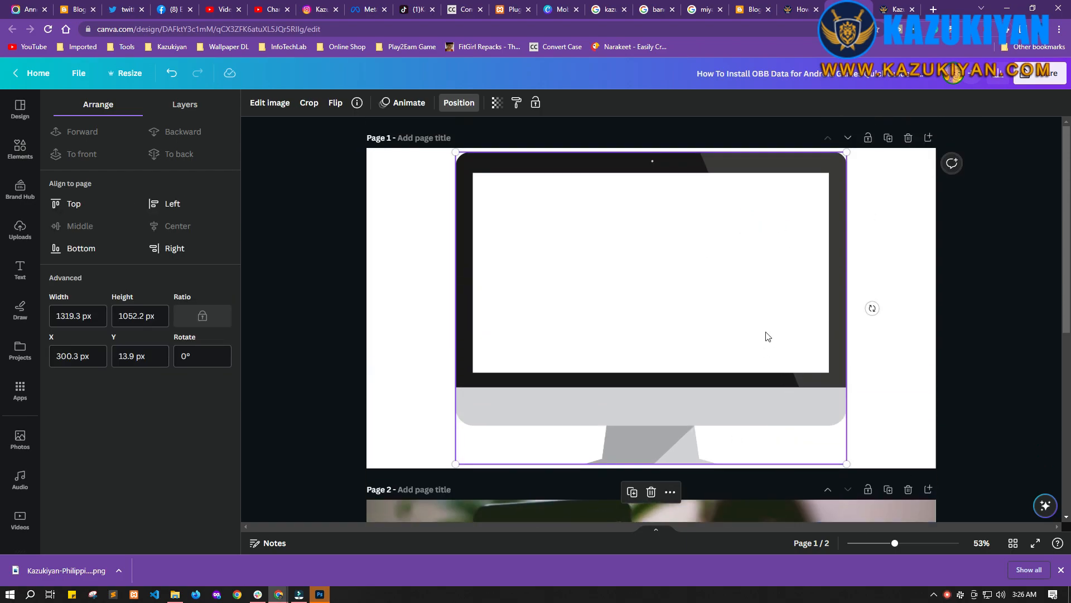
click(911, 271)
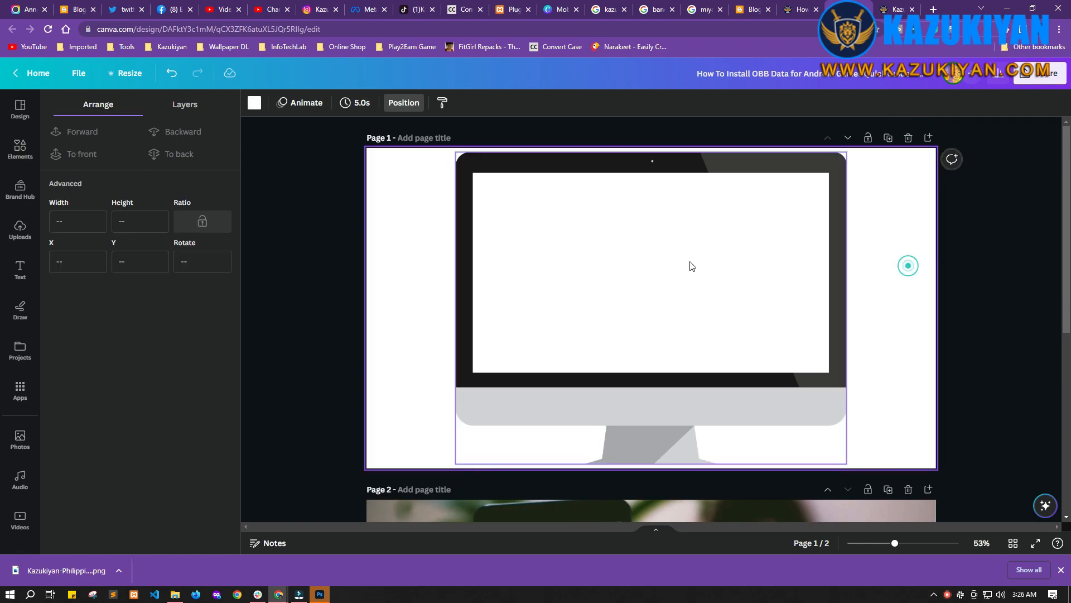
Step: Download only page 1 as a PNG with transparent background into the Downloads 'scrolling effect' folder
click(1035, 84)
click(885, 356)
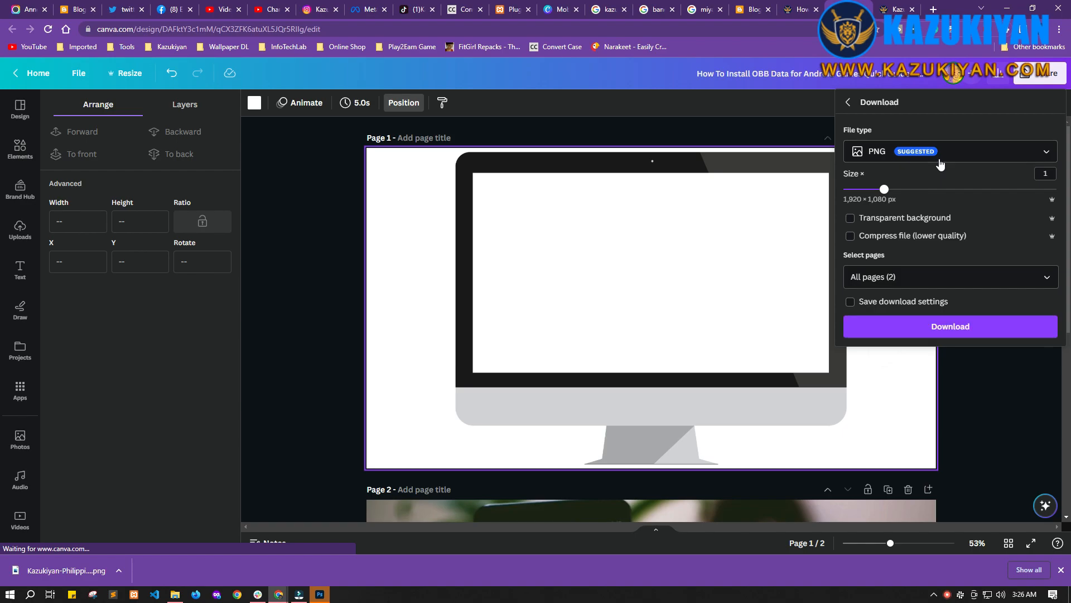
click(851, 218)
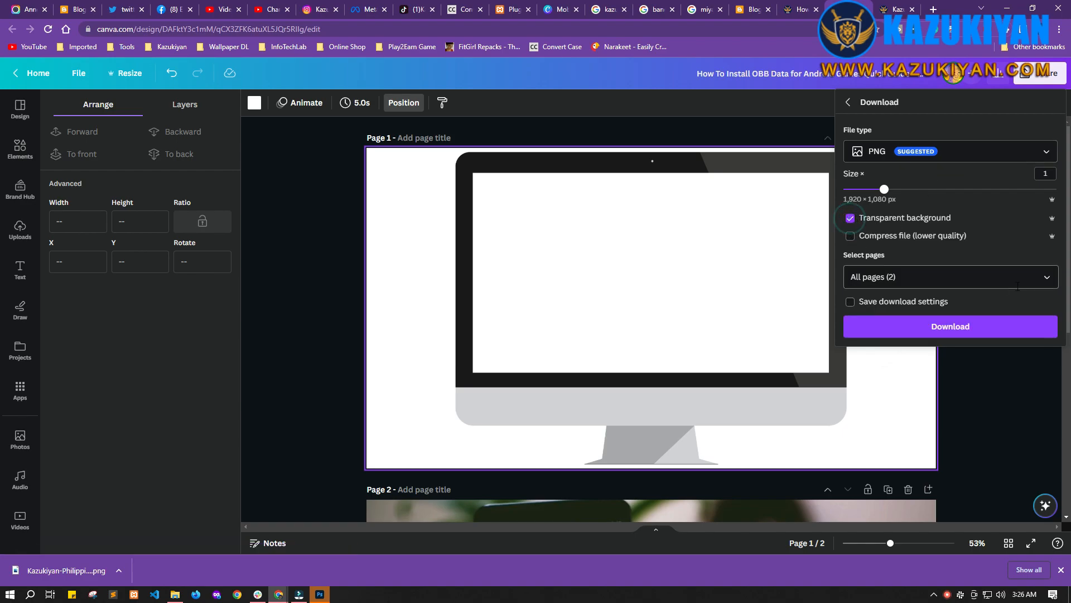
click(1047, 278)
click(911, 355)
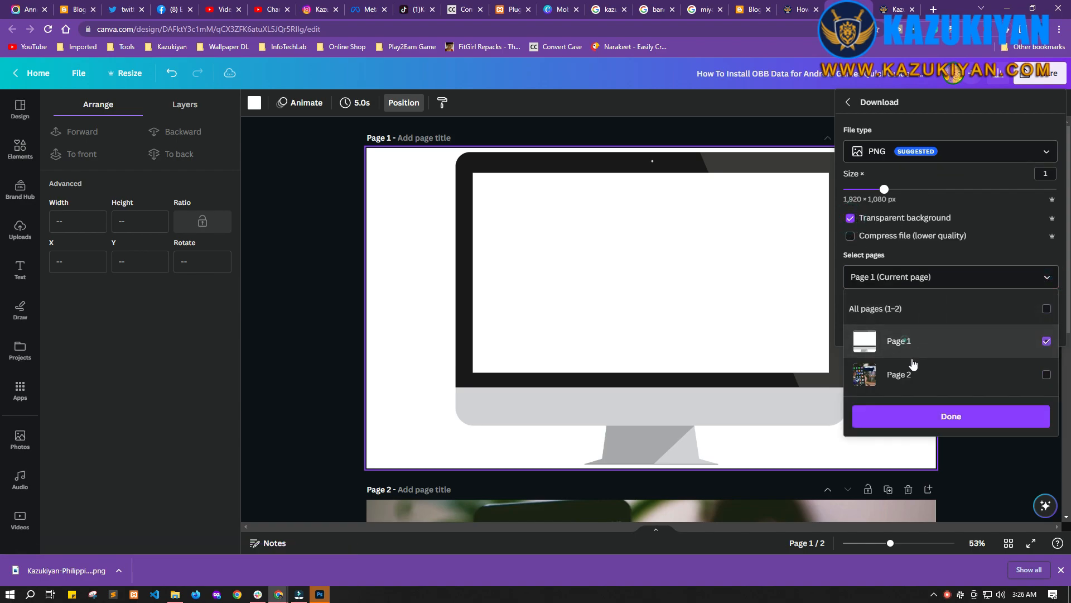
click(925, 407)
click(905, 323)
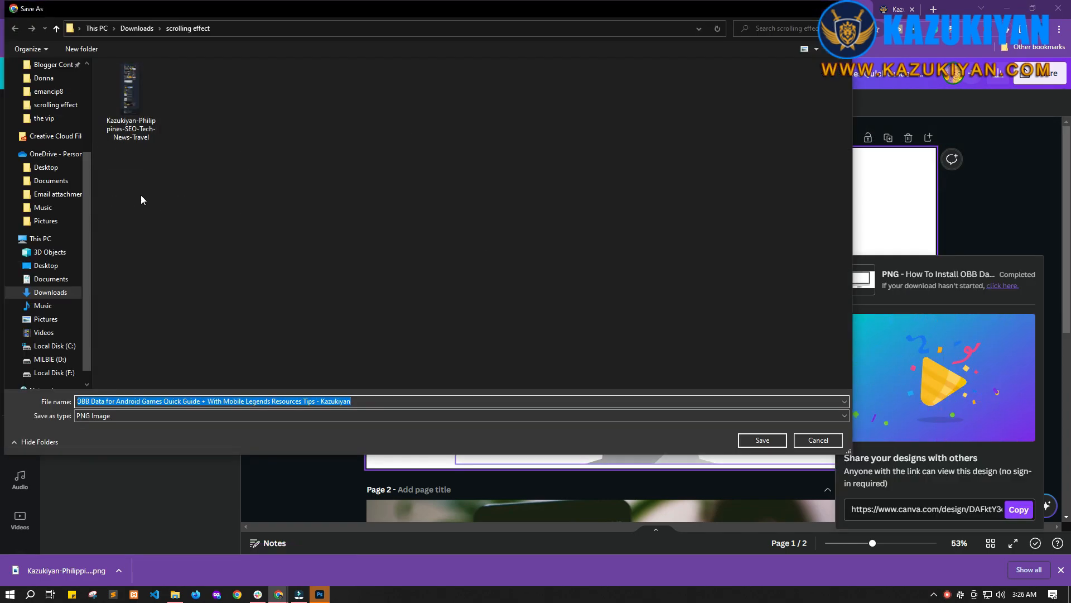
click(762, 440)
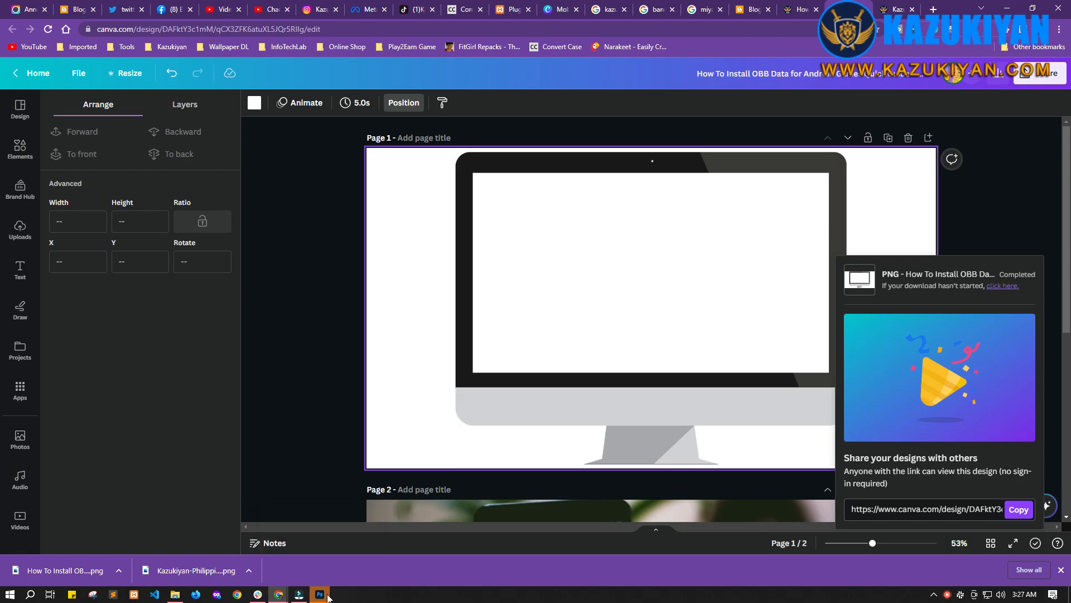
Step: Switch to Photoshop and open both the monitor PNG and the website screenshot from the Downloads 'scrolling effect' folder
click(323, 595)
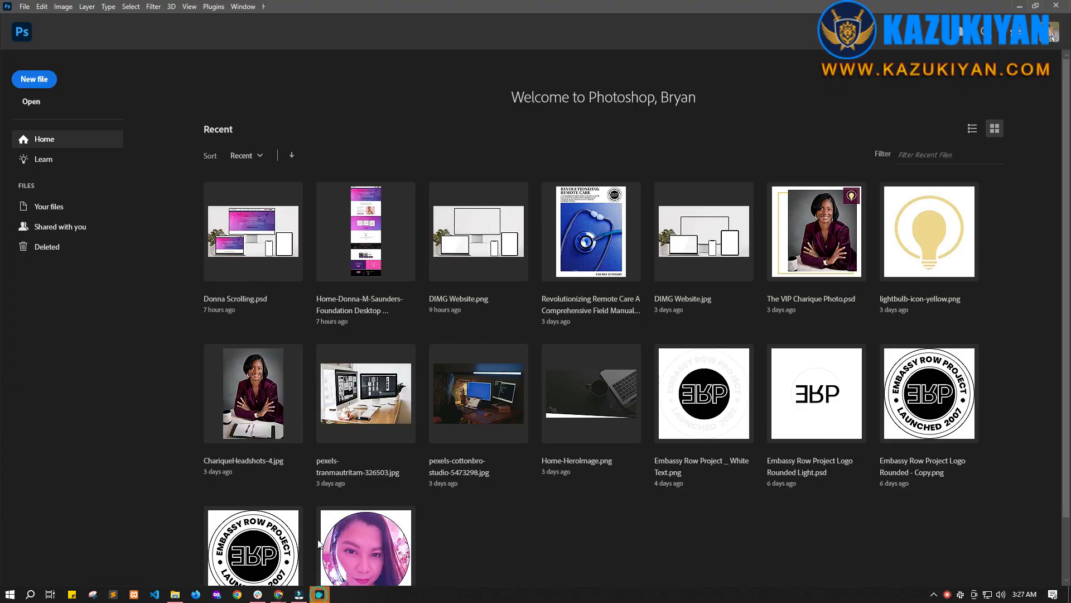
click(28, 106)
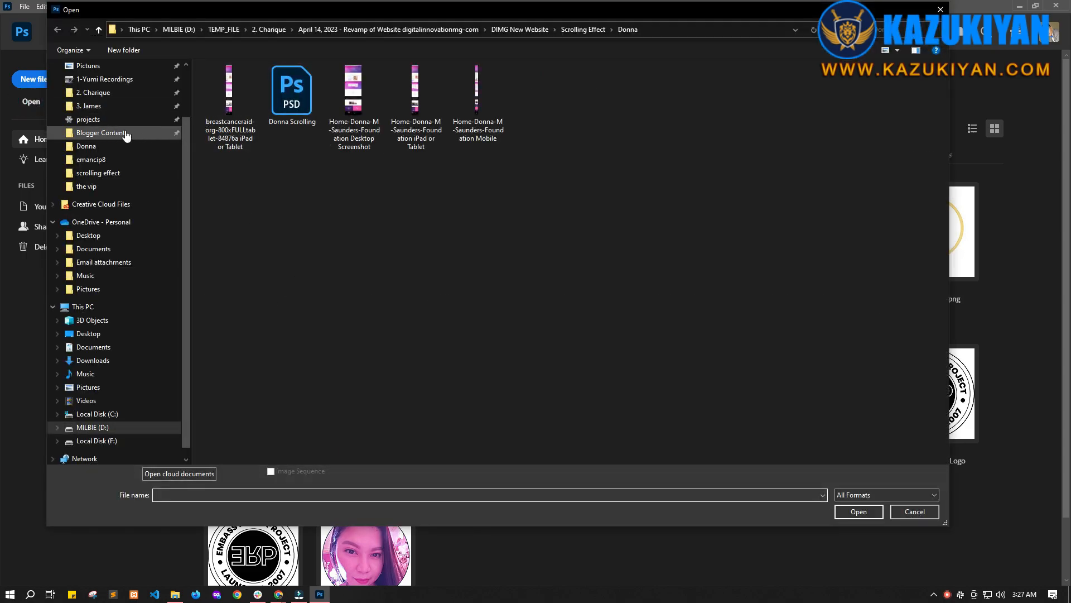
scroll(125, 129, up, 2)
click(96, 102)
double_click(322, 145)
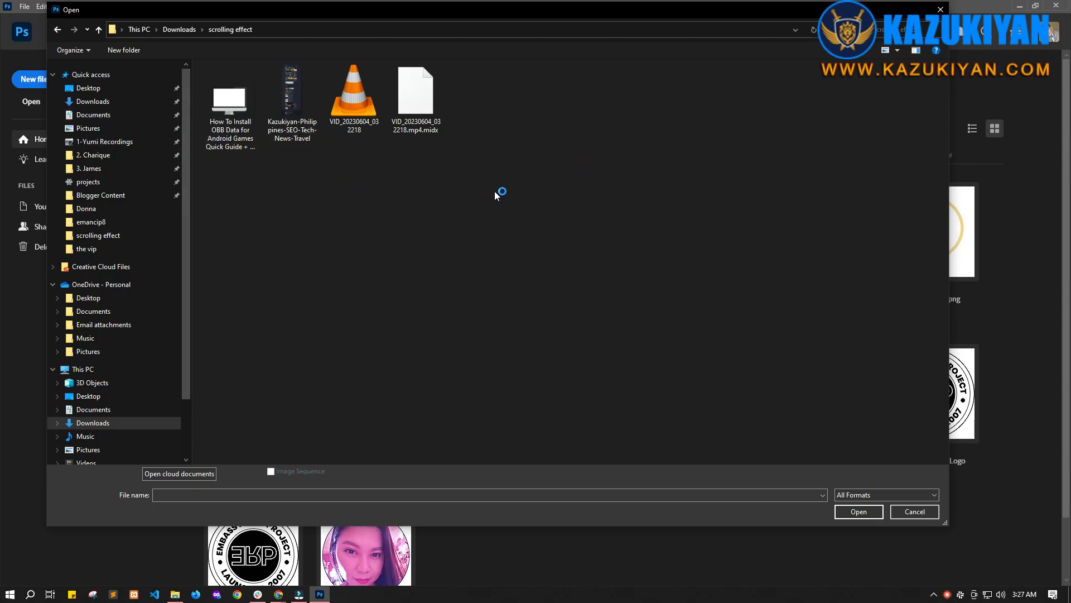
drag(250, 12, 259, 38)
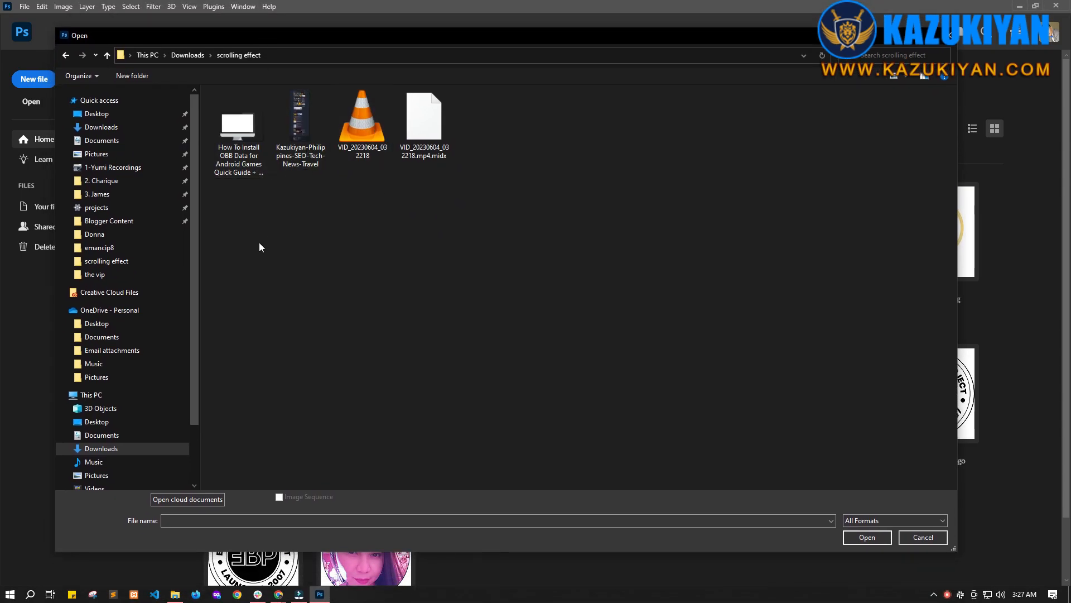
drag(238, 224, 299, 120)
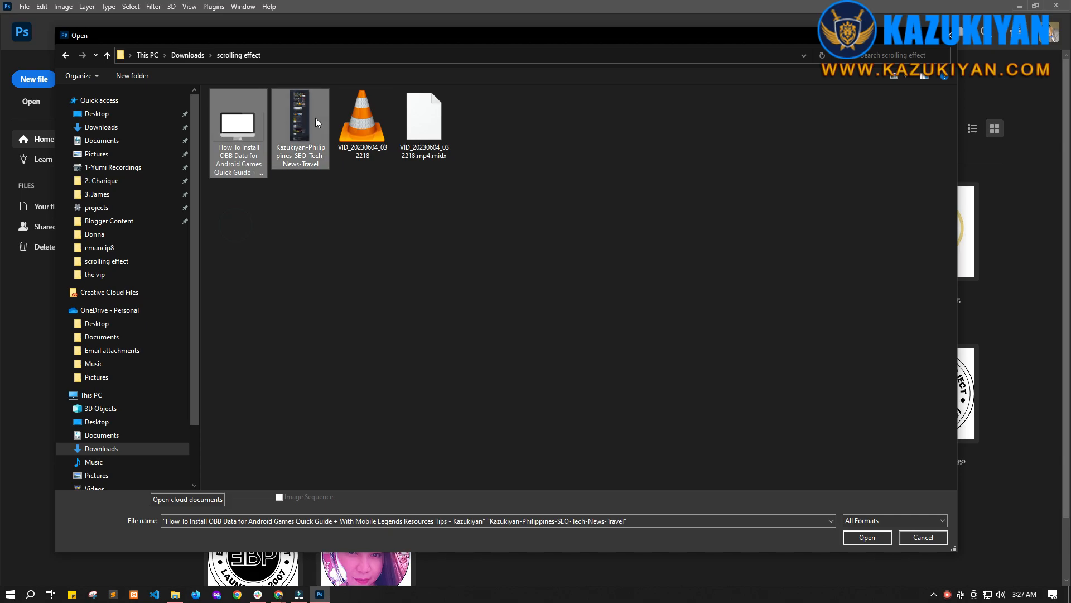
click(858, 537)
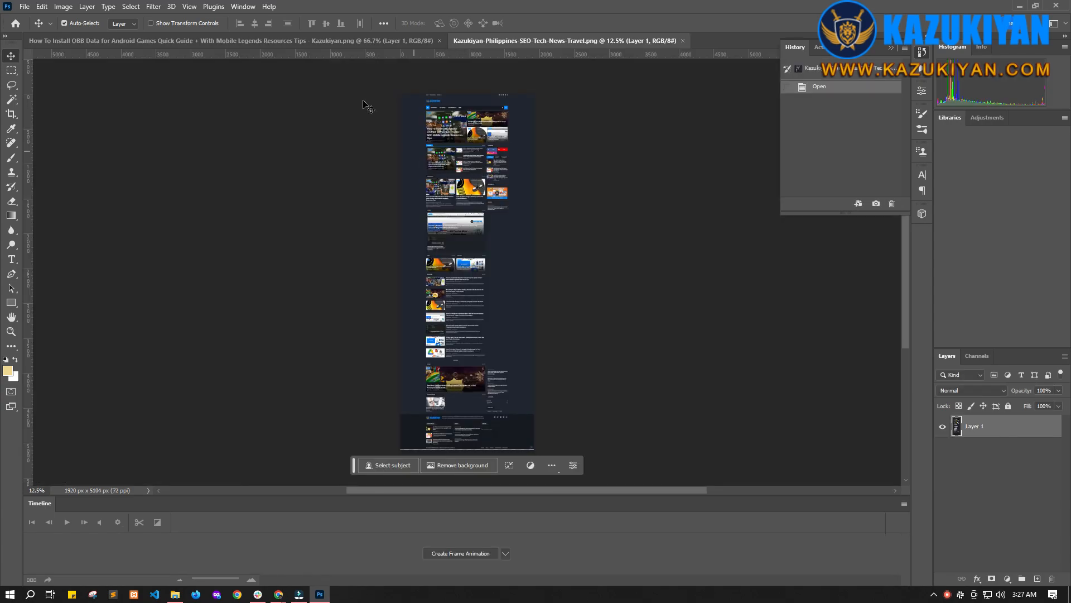
Step: Bring the monitor mockup document to the front and view its whole canvas
click(283, 40)
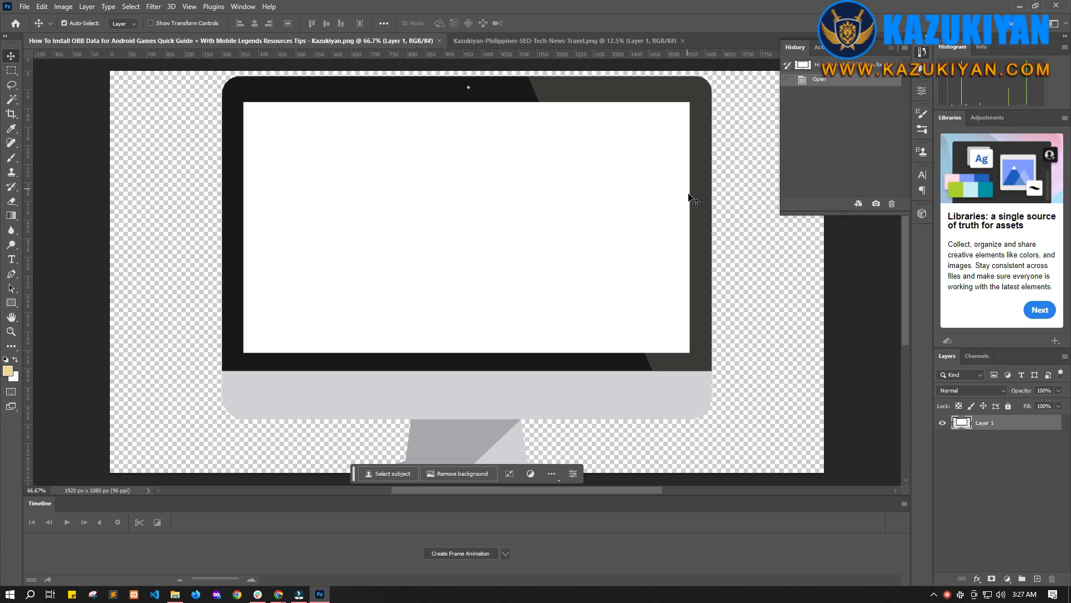
click(926, 55)
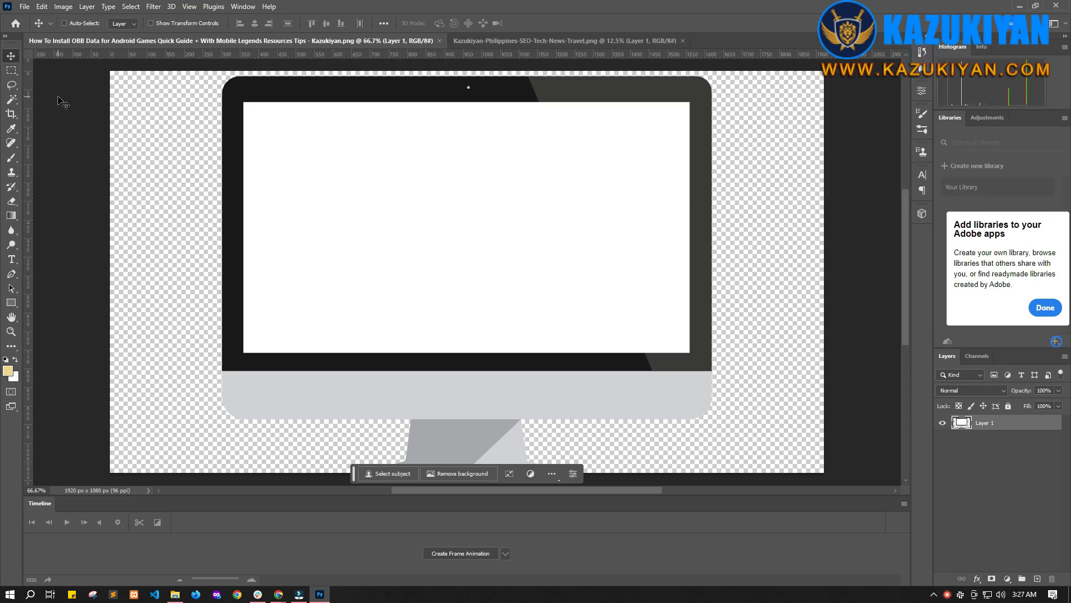
key(ctrl+minus)
key(ctrl+minus)
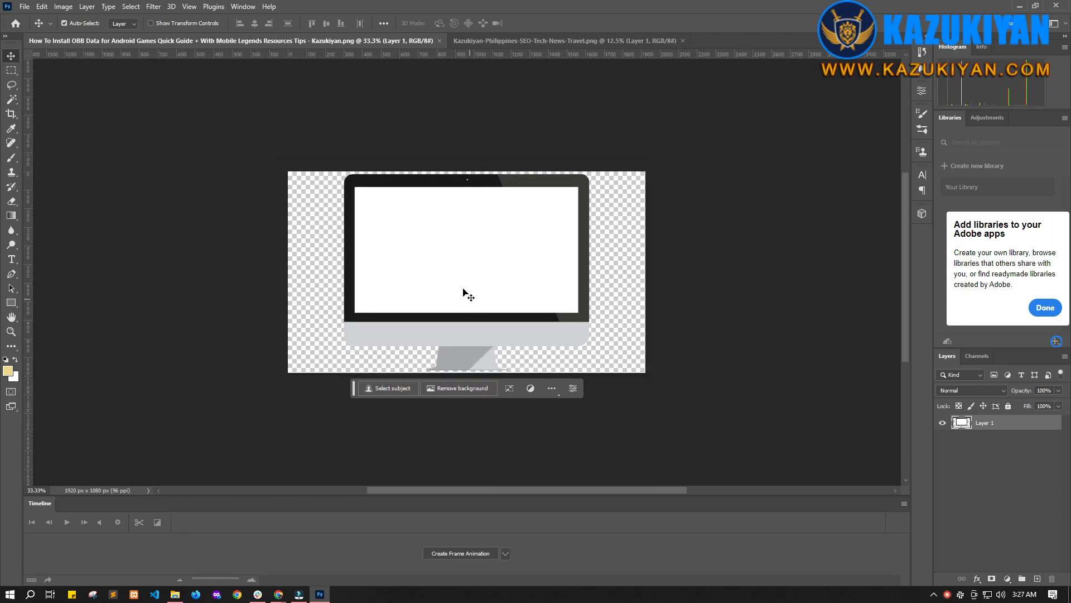
Step: Duplicate the website screenshot layer into the monitor mockup document, then close the screenshot document
click(562, 40)
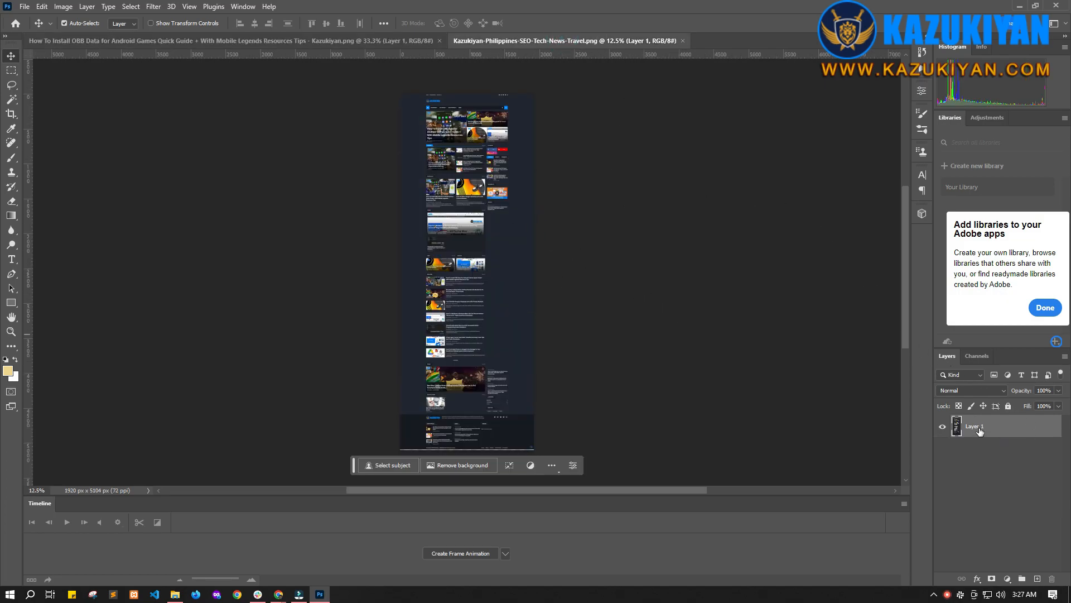
right_click(979, 429)
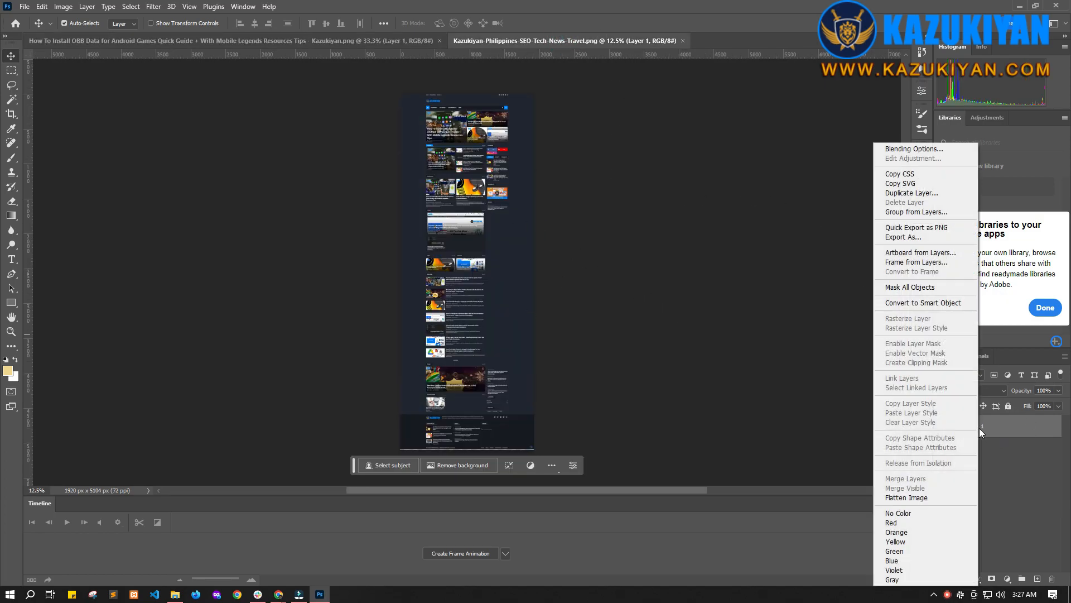
click(908, 192)
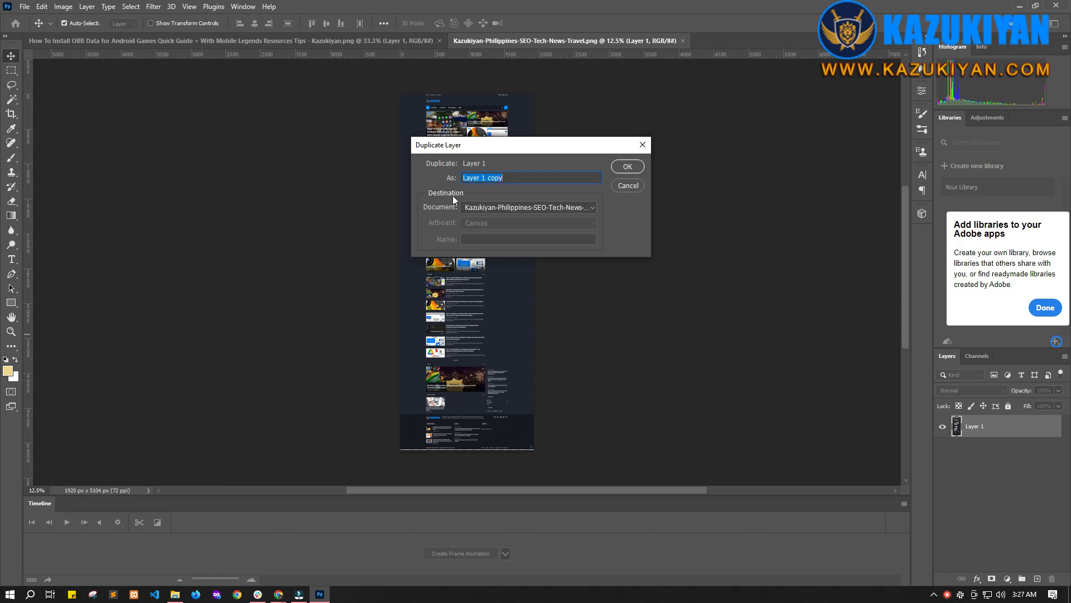
click(593, 210)
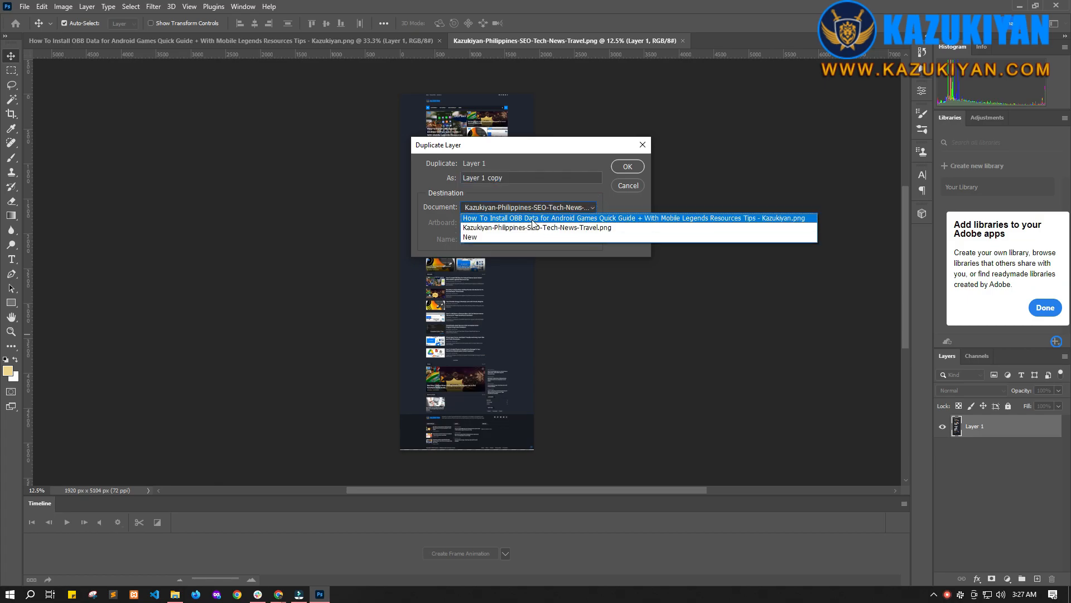
click(480, 219)
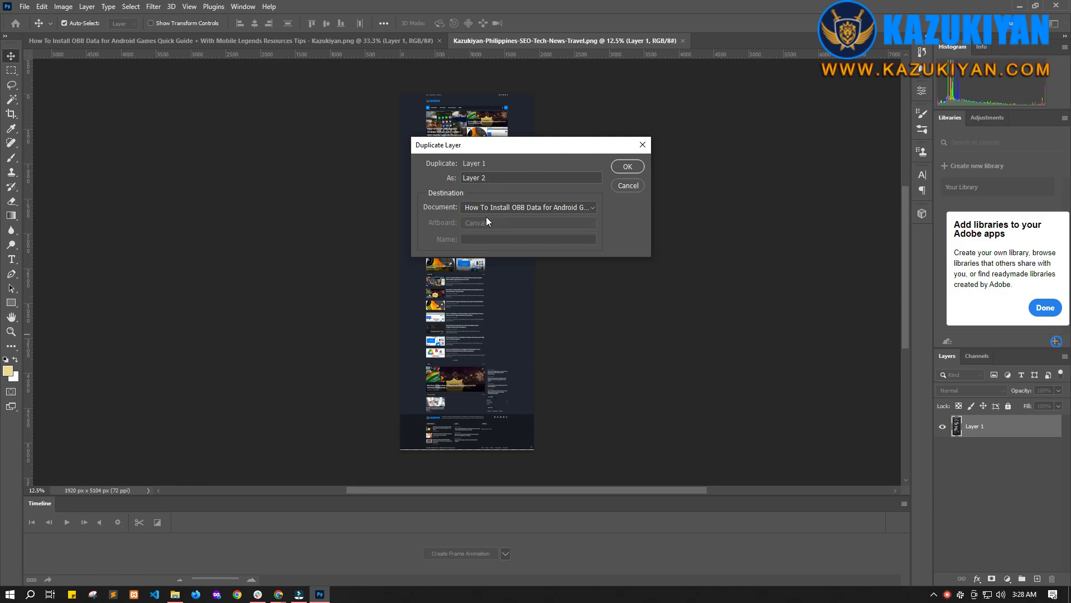
click(627, 167)
click(321, 38)
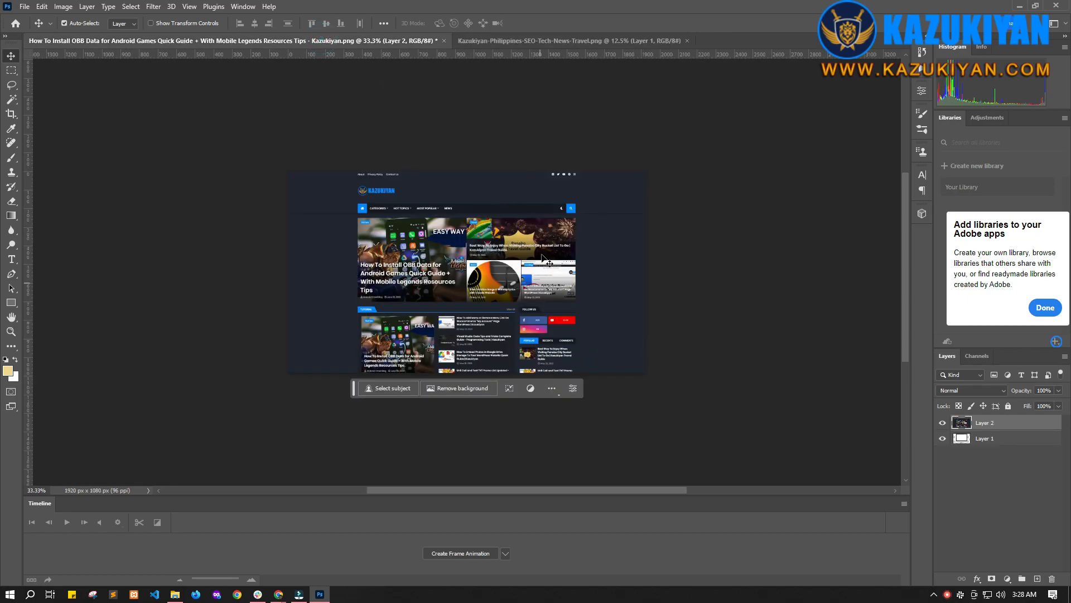
click(687, 41)
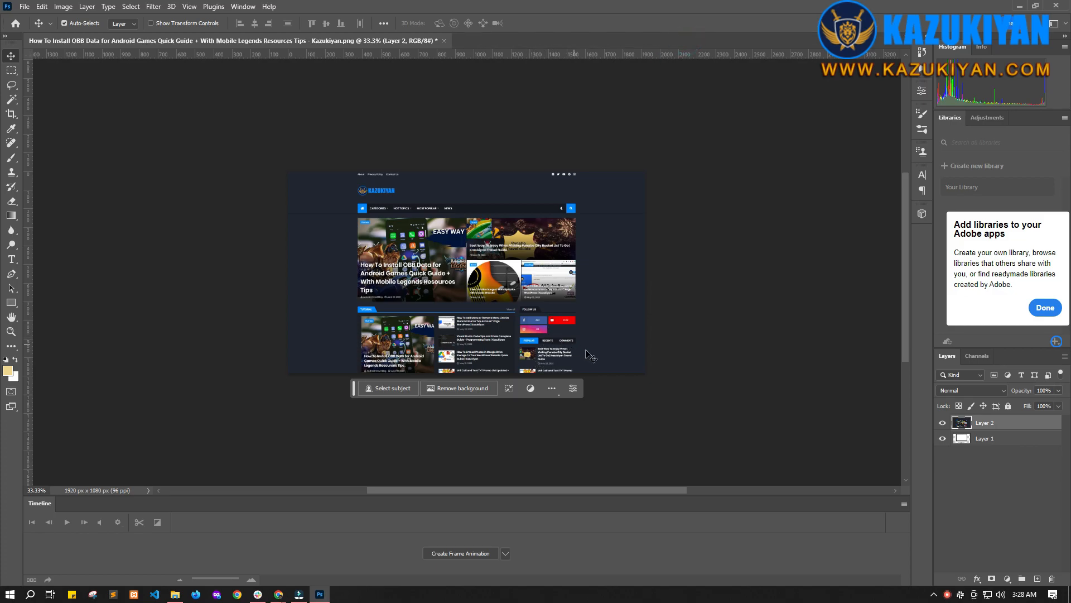
Step: Toggle the screenshot layer's visibility to compare with the bare monitor, and check the document's image size
click(943, 424)
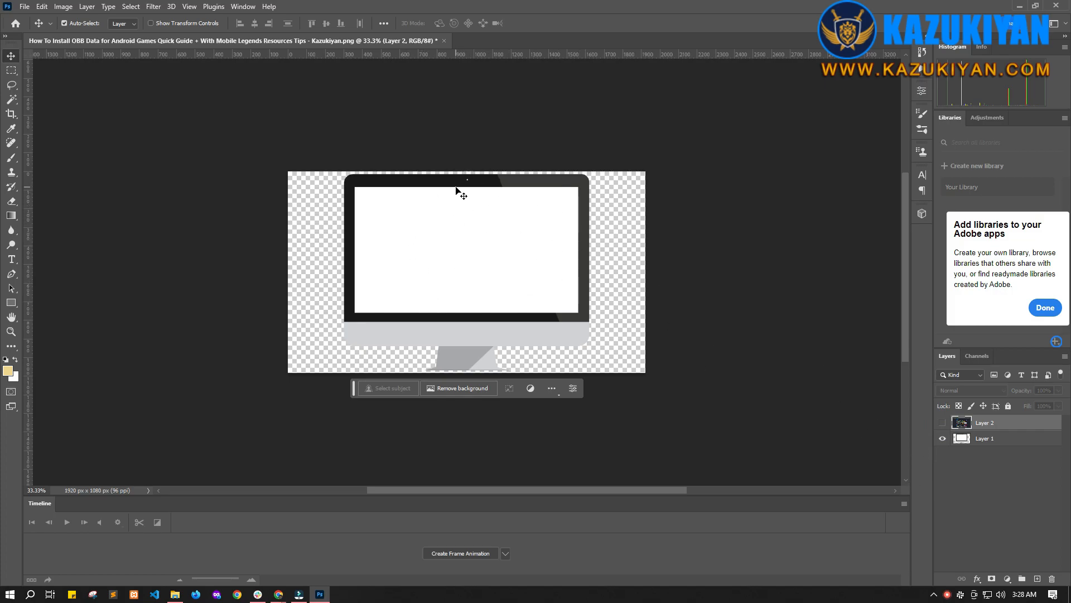
scroll(457, 267, down, 1)
scroll(774, 419, up, 3)
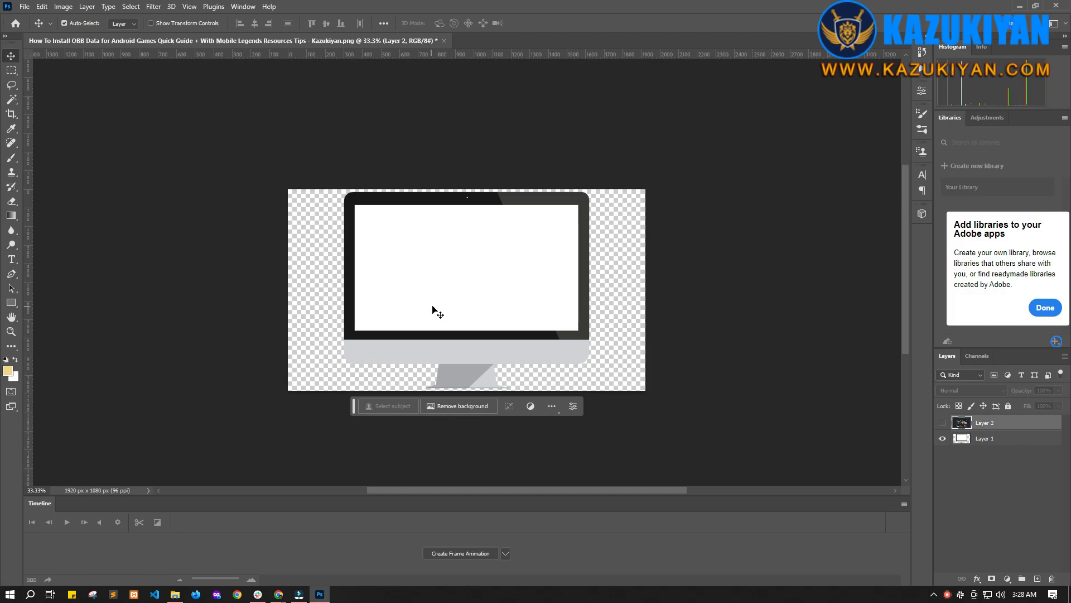
click(943, 423)
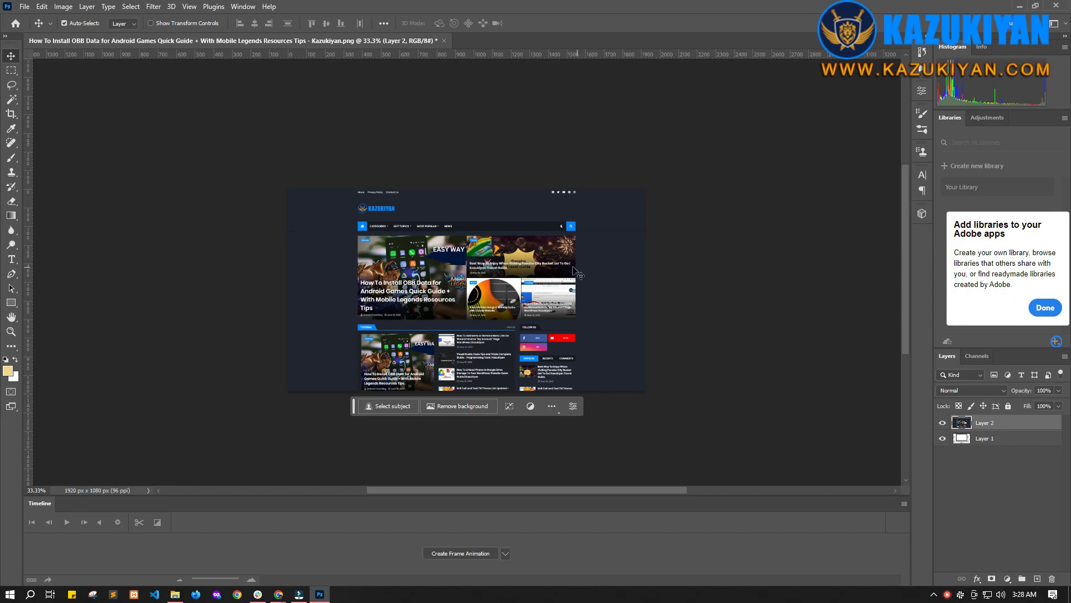
click(63, 9)
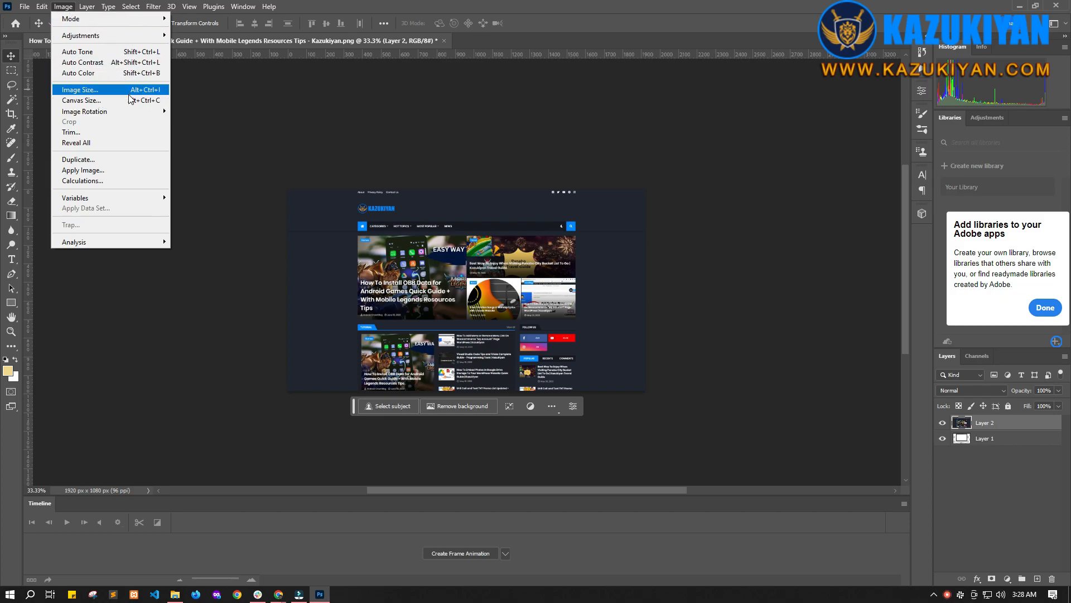
click(78, 90)
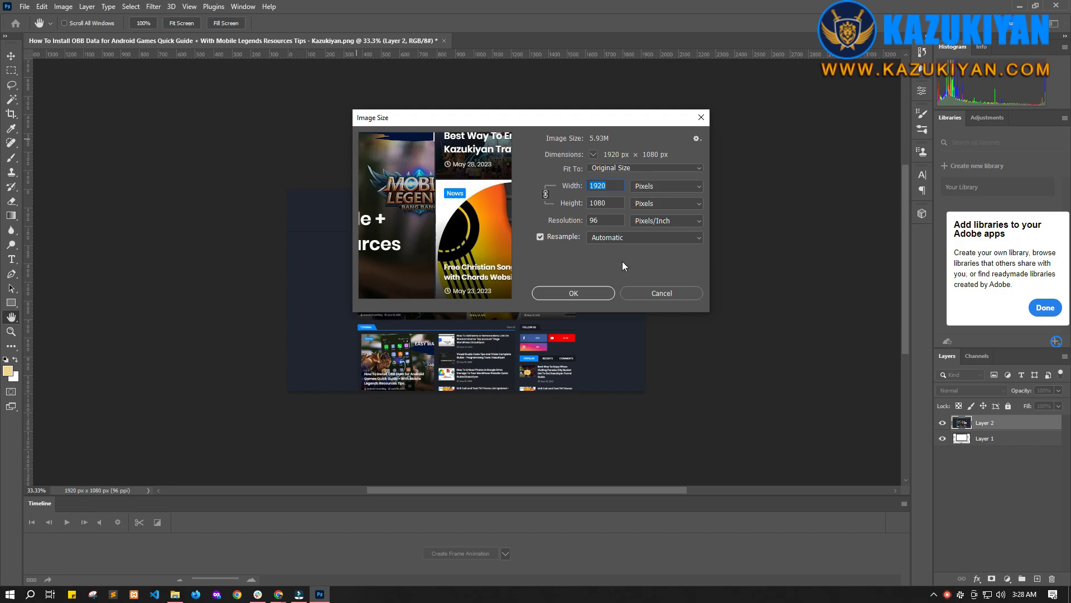
click(645, 290)
click(58, 7)
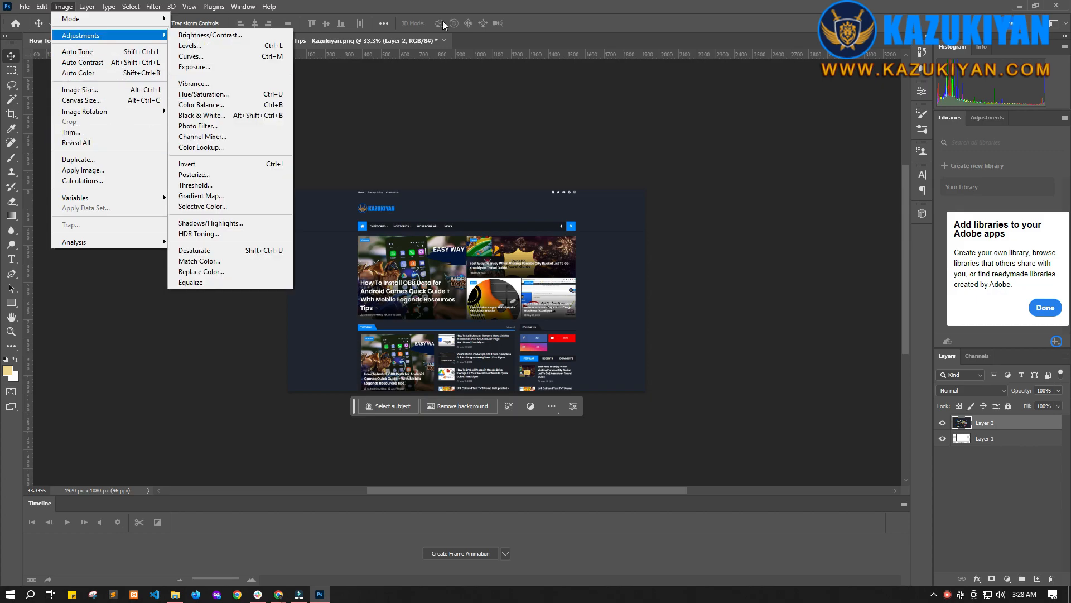
click(455, 6)
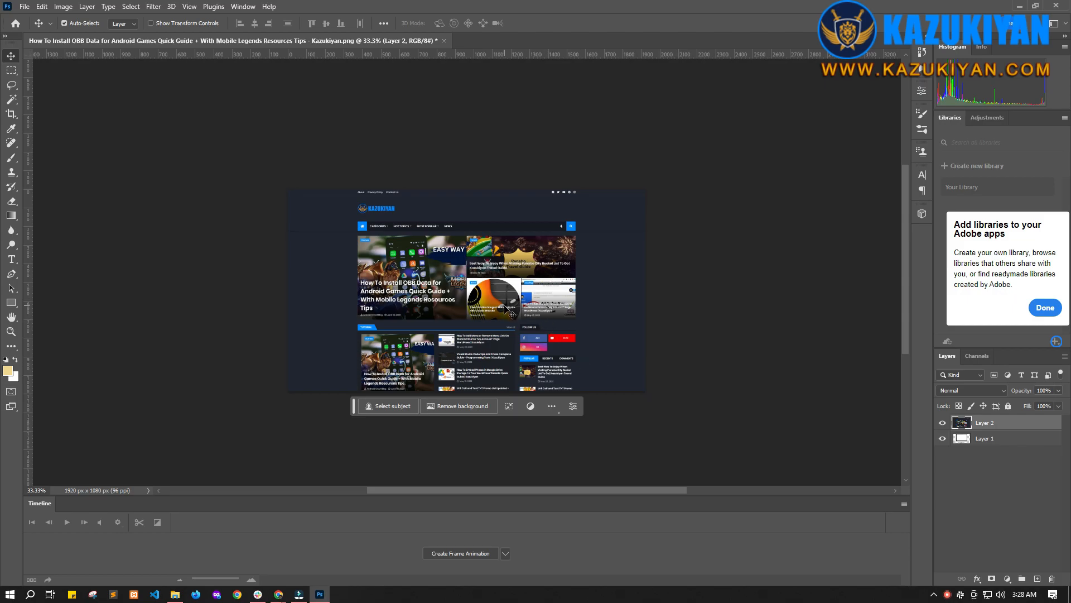
Step: Free-transform the screenshot layer to about 63% so it fits the monitor screen's width and aligns with its top edge
key(ctrl+t)
drag(652, 190, 580, 363)
drag(437, 379, 503, 220)
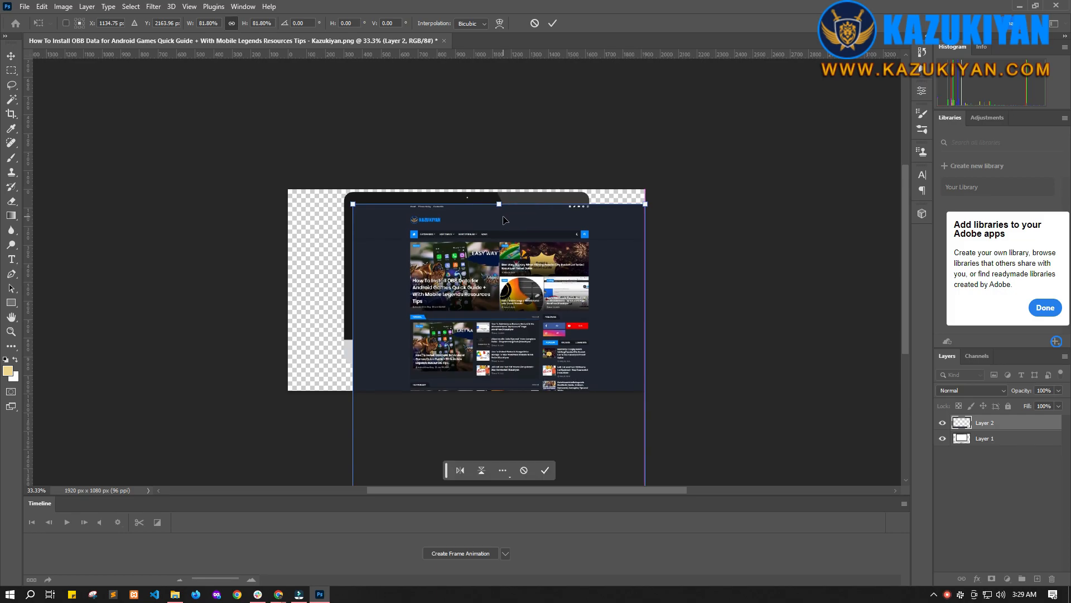
drag(645, 205, 527, 210)
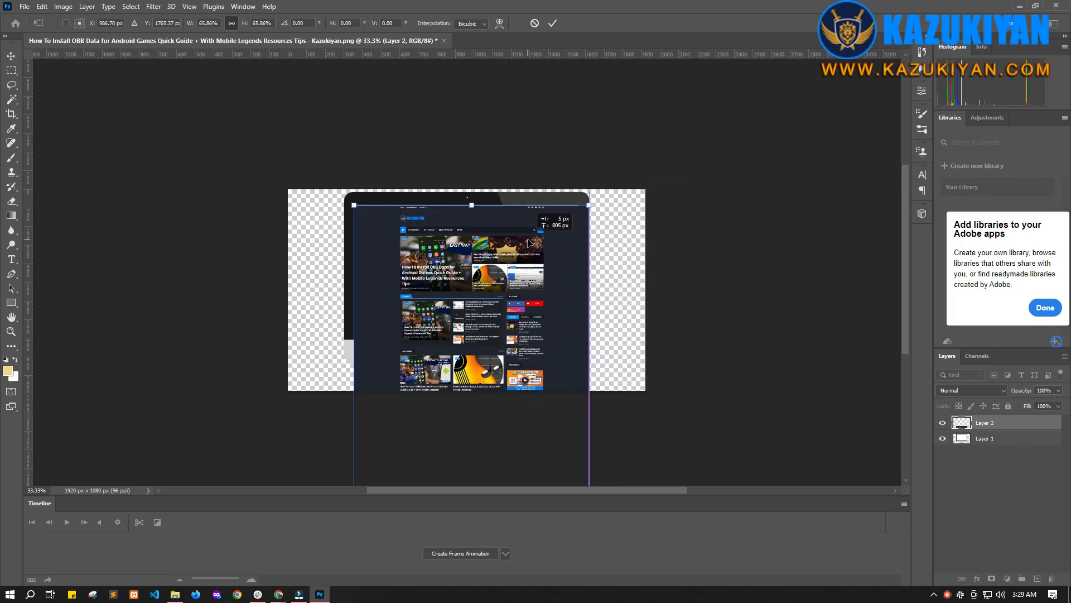
drag(593, 215, 583, 240)
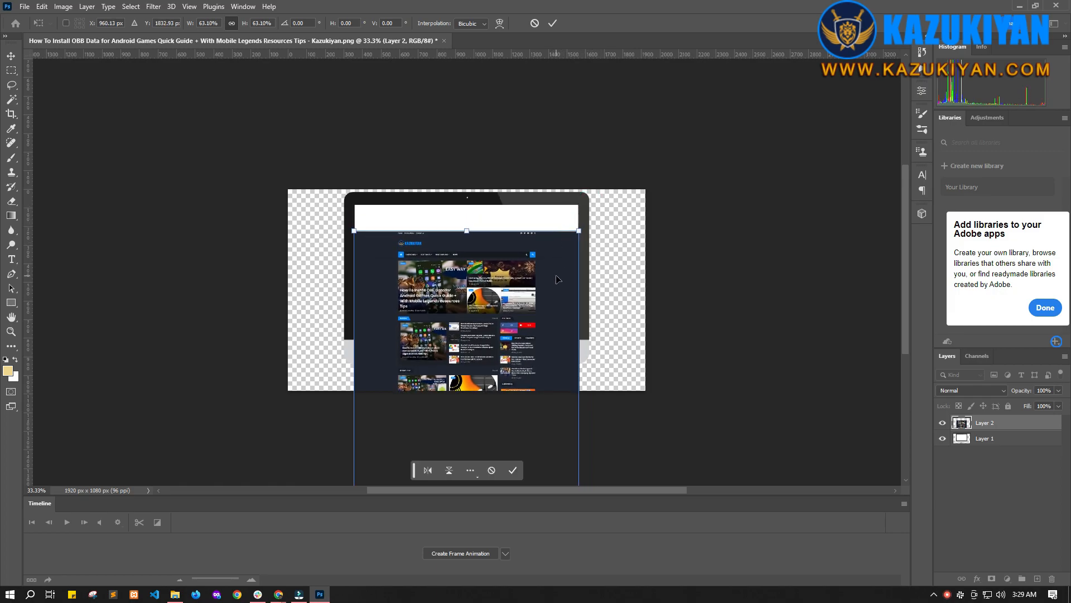
key(shift+Up)
key(shift+Up)
key(shift+Up)
key(shift+Up)
key(shift+Up)
key(shift+Up)
key(shift+Up)
key(shift+Up)
key(shift+Up)
key(shift+Up)
key(shift+Up)
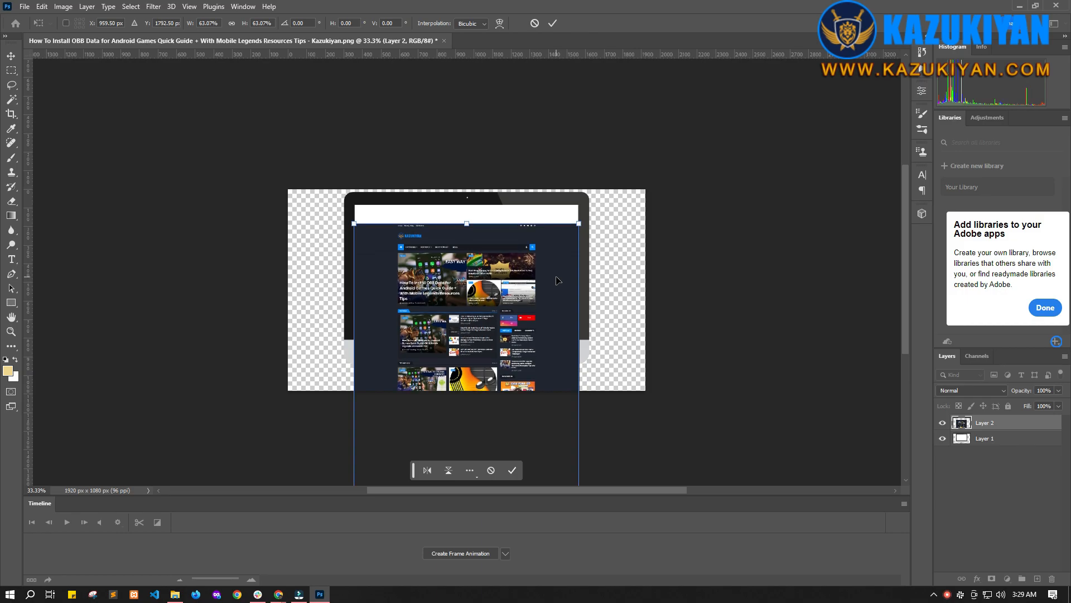
key(shift+Up)
key(shift+Up)
key(shift+Up)
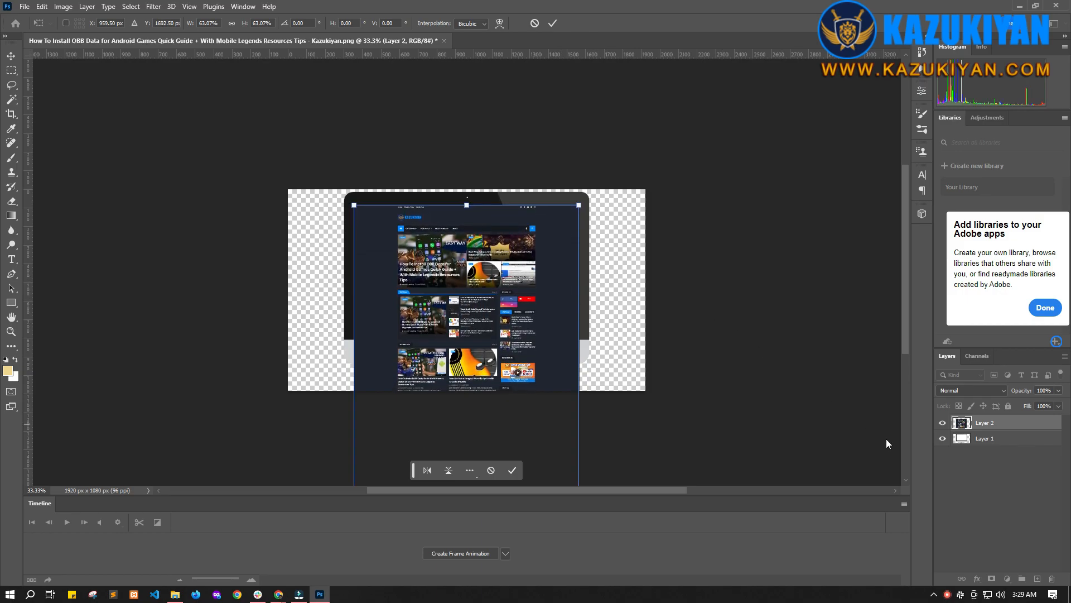
click(552, 25)
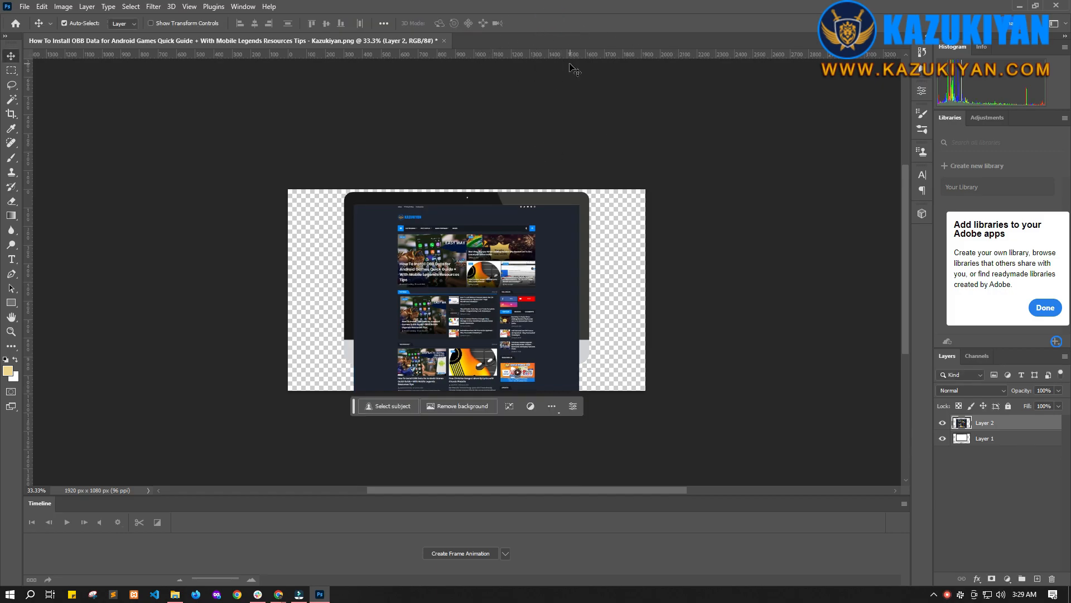
Step: Add horizontal guides along the monitor screen's top and bottom edges with the screenshot layer temporarily hidden
click(943, 423)
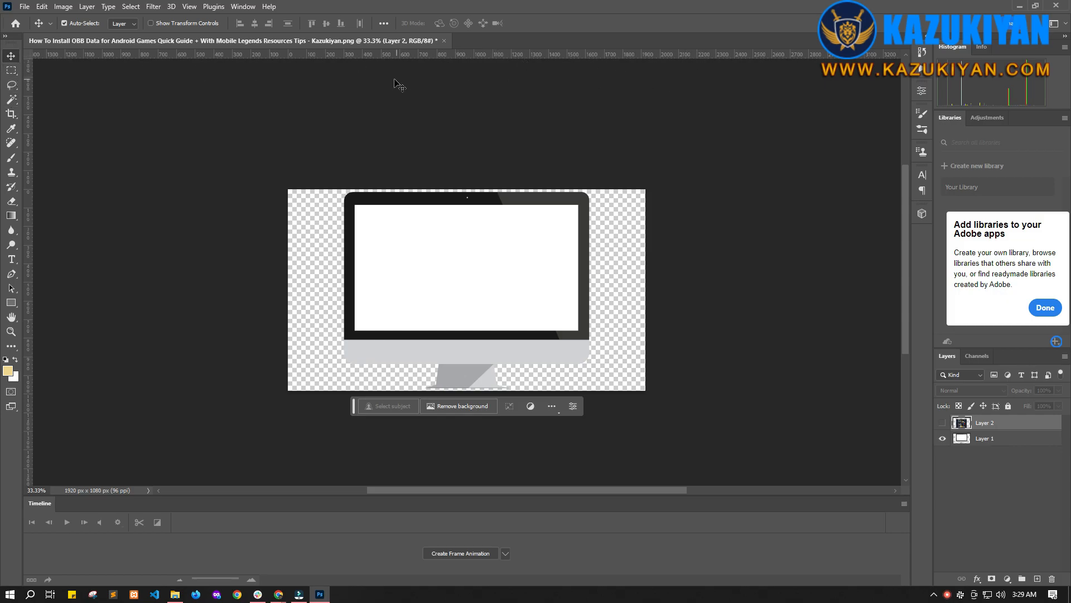
click(243, 7)
click(244, 7)
click(245, 7)
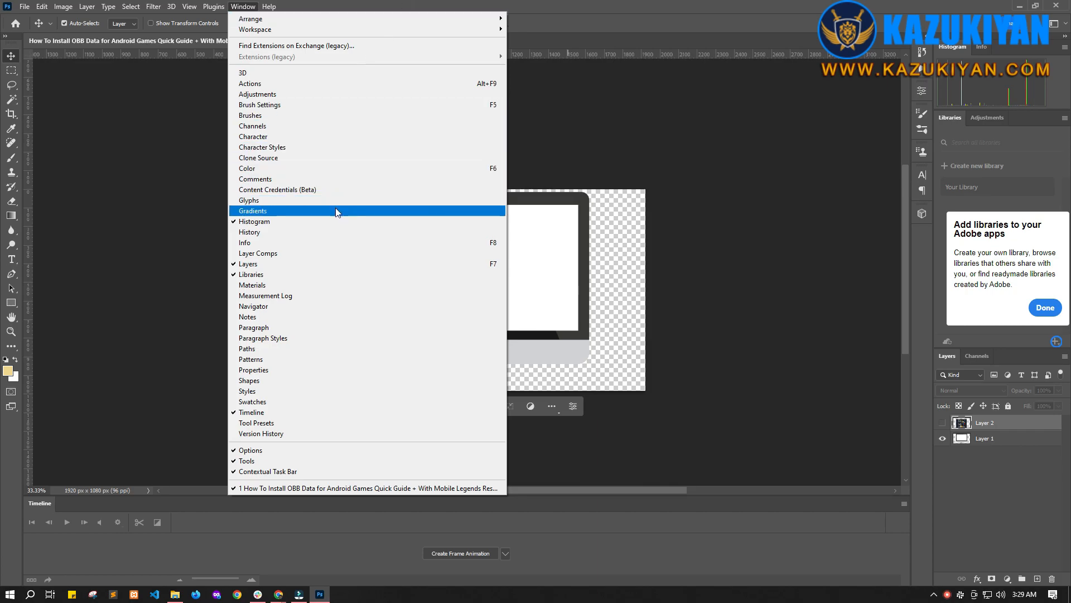
click(603, 24)
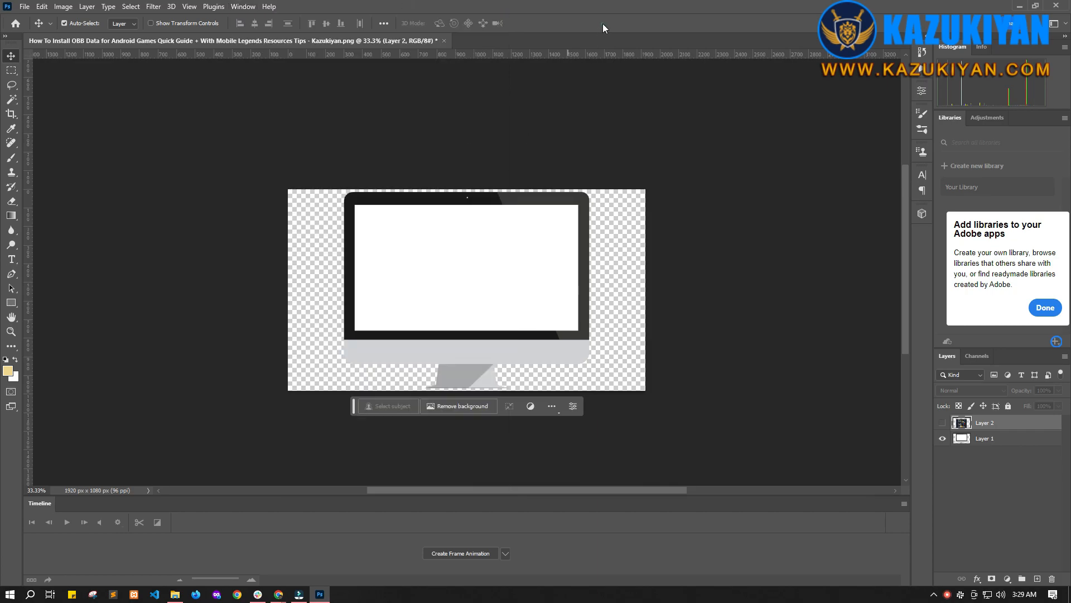
click(188, 7)
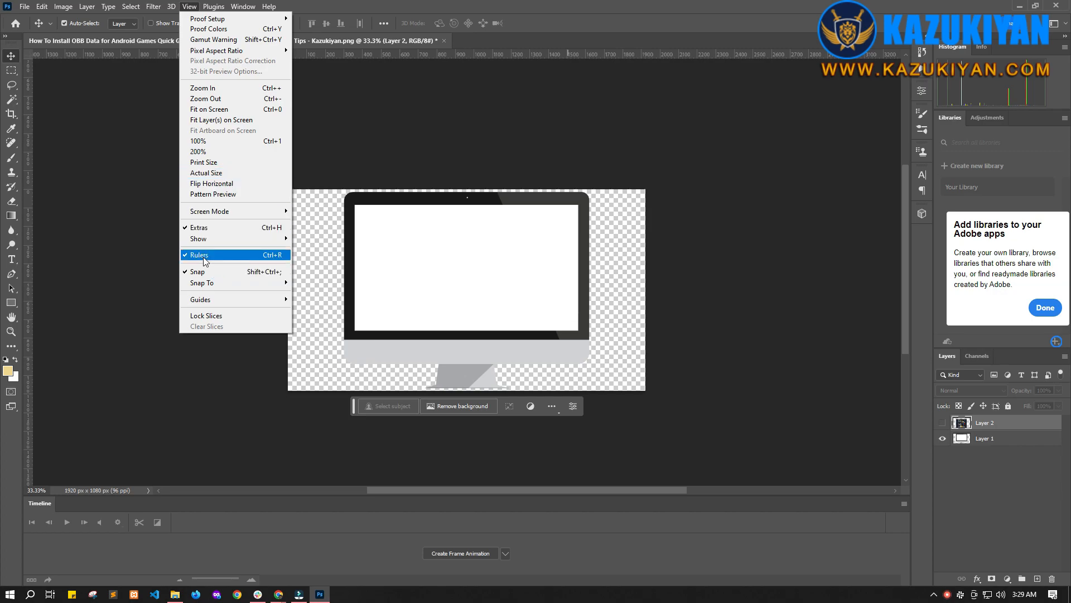
click(460, 2)
drag(387, 56, 382, 338)
drag(458, 55, 490, 205)
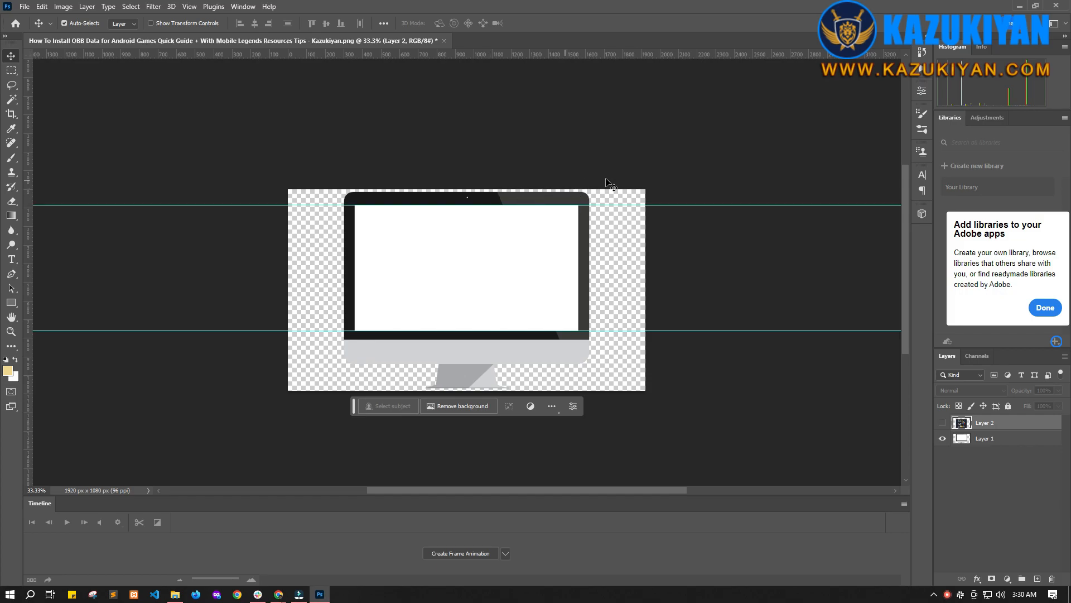
click(942, 423)
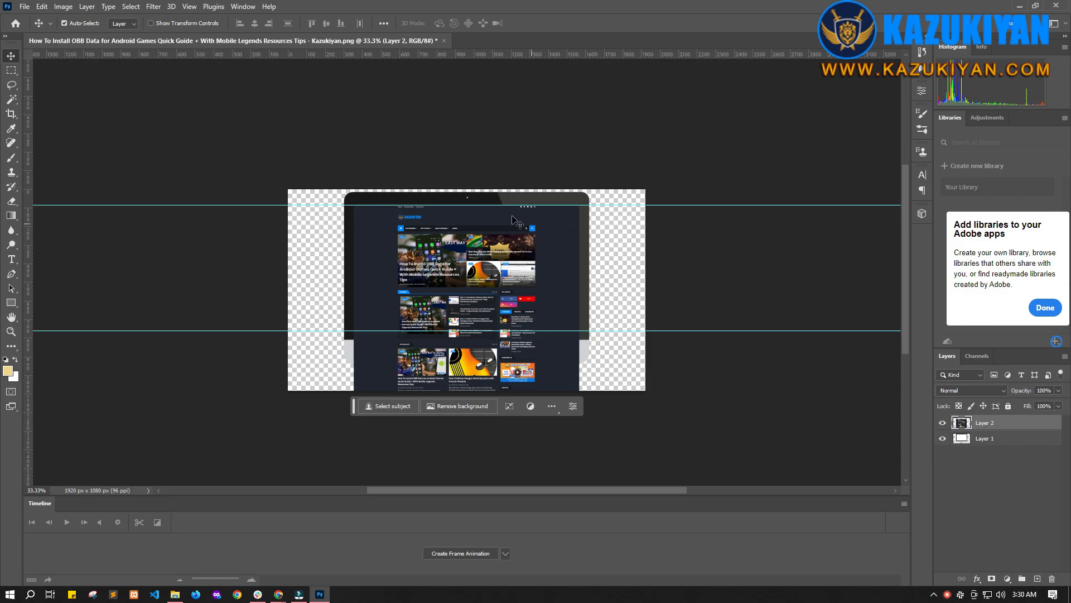
Step: Marquee-select the monitor screen area between the guides and add a layer mask to the screenshot layer
click(11, 70)
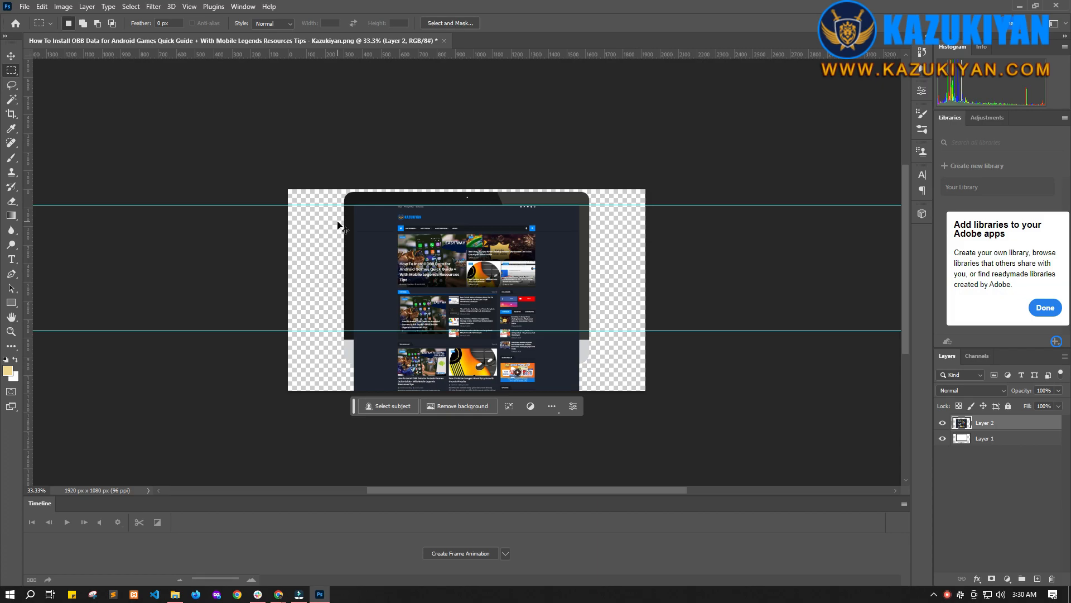
key(ctrl+plus)
key(ctrl+plus)
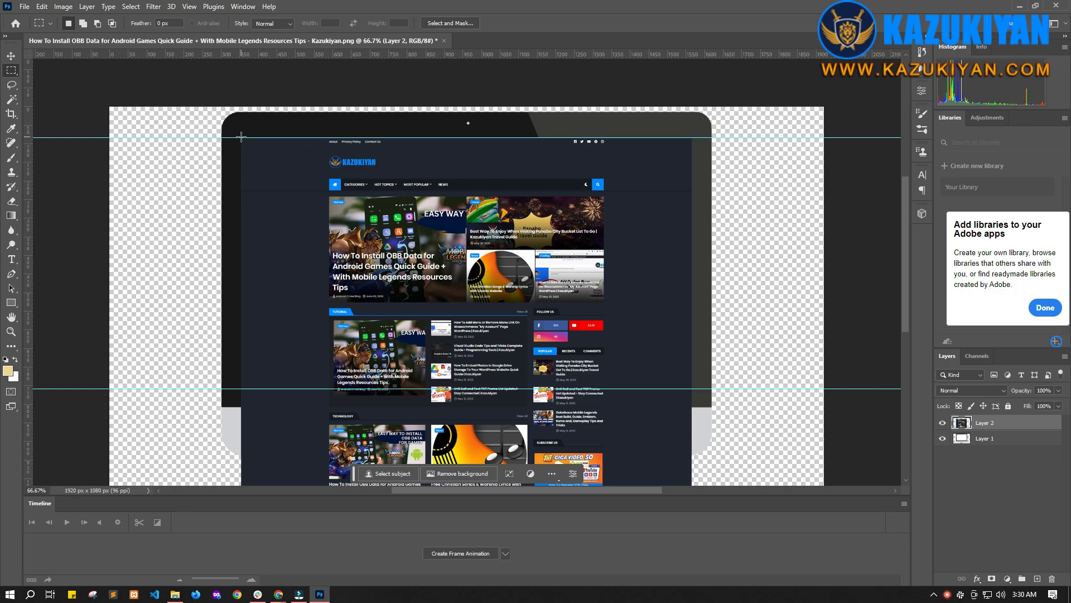
drag(241, 138, 692, 387)
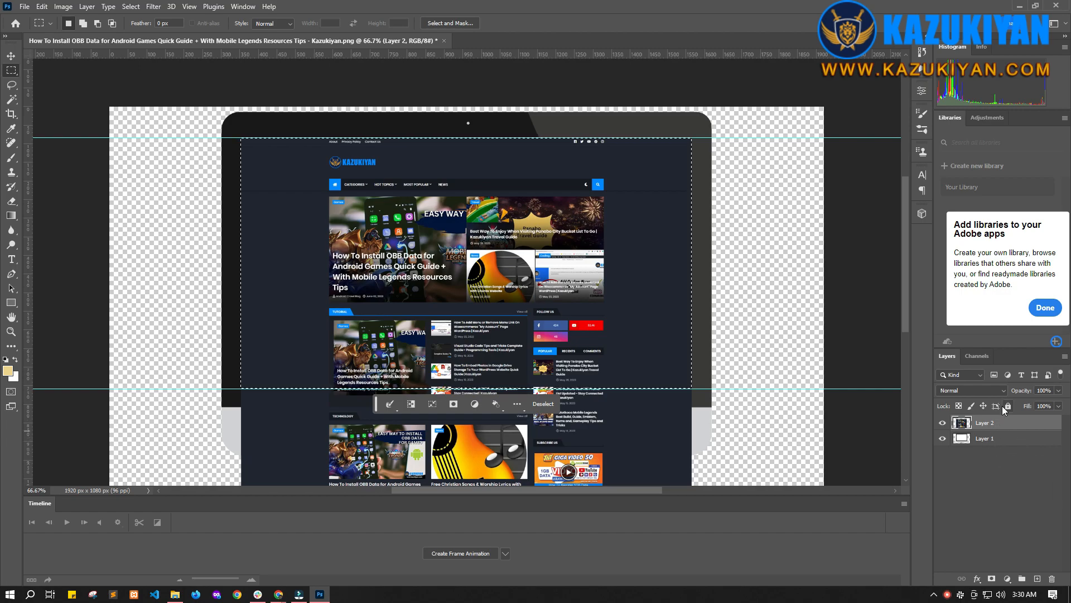
click(992, 579)
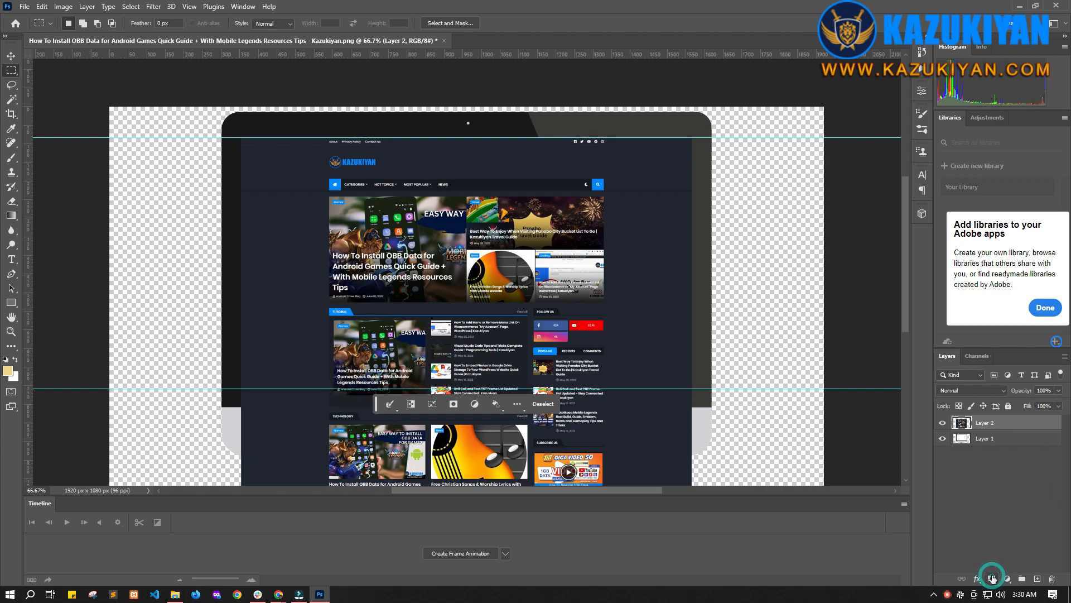
scroll(428, 424, down, 3)
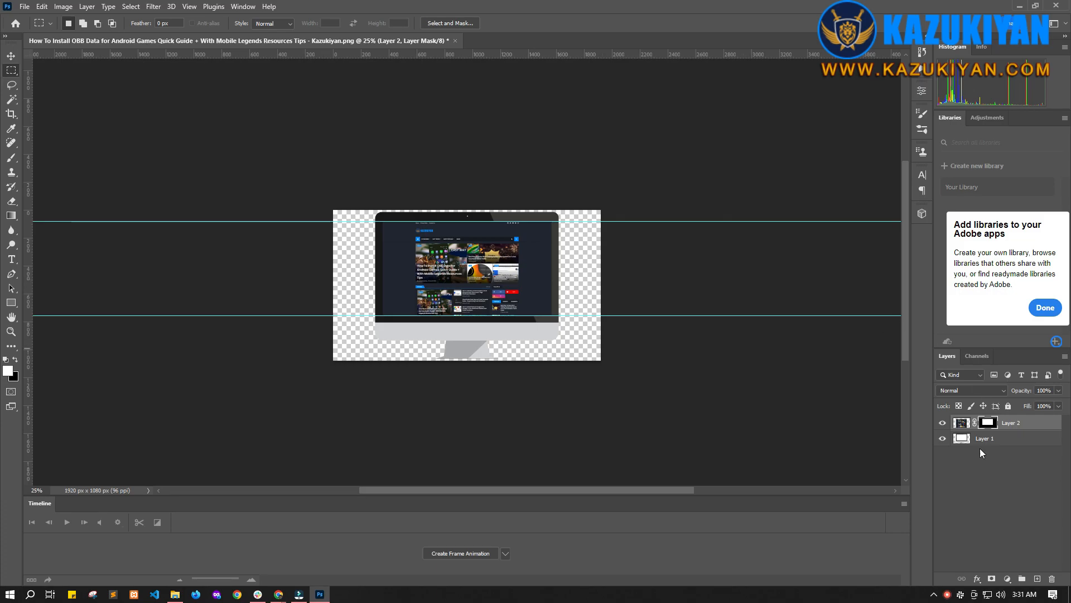
click(984, 477)
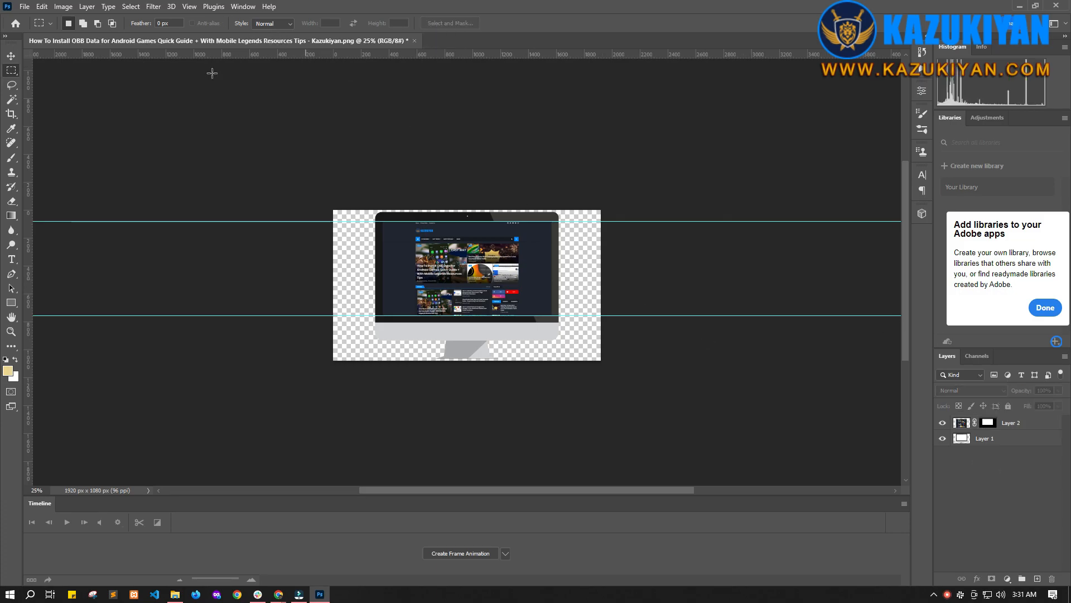
Step: Switch the workspace to Essentials (Default)
click(235, 8)
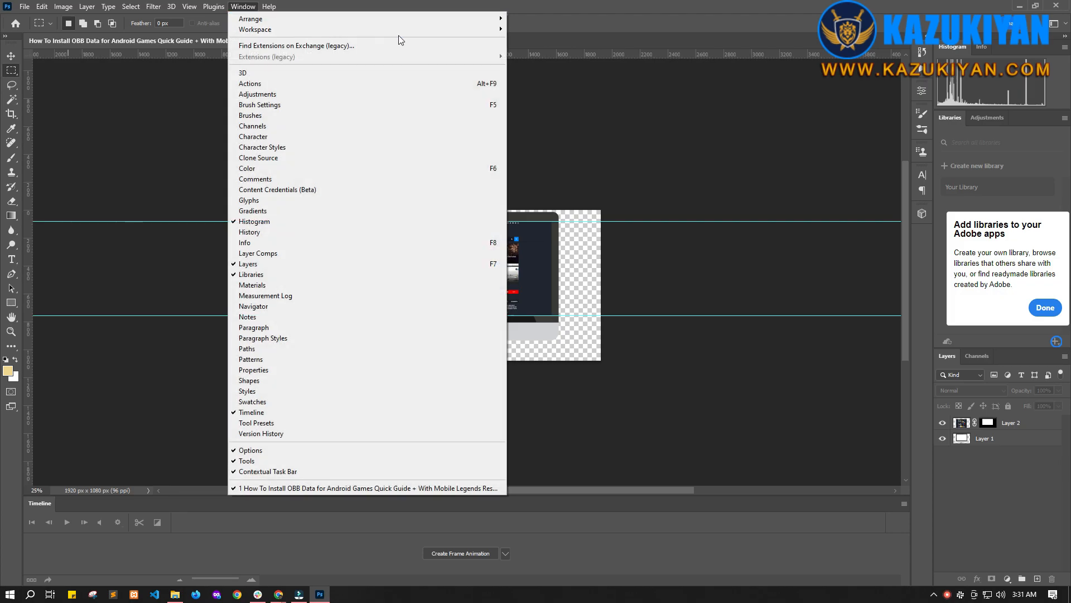
click(483, 29)
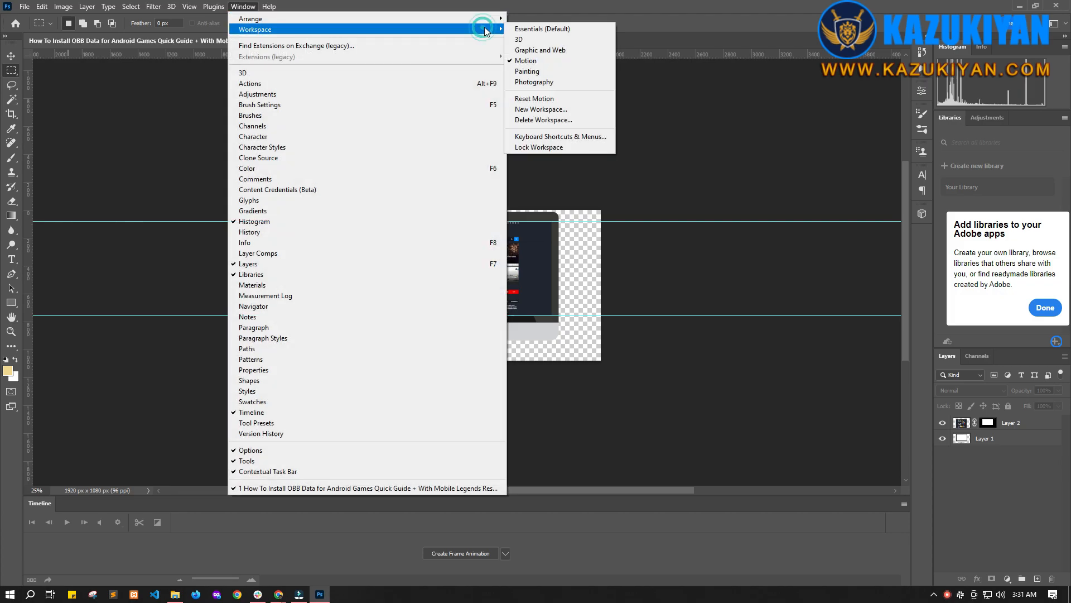
click(519, 30)
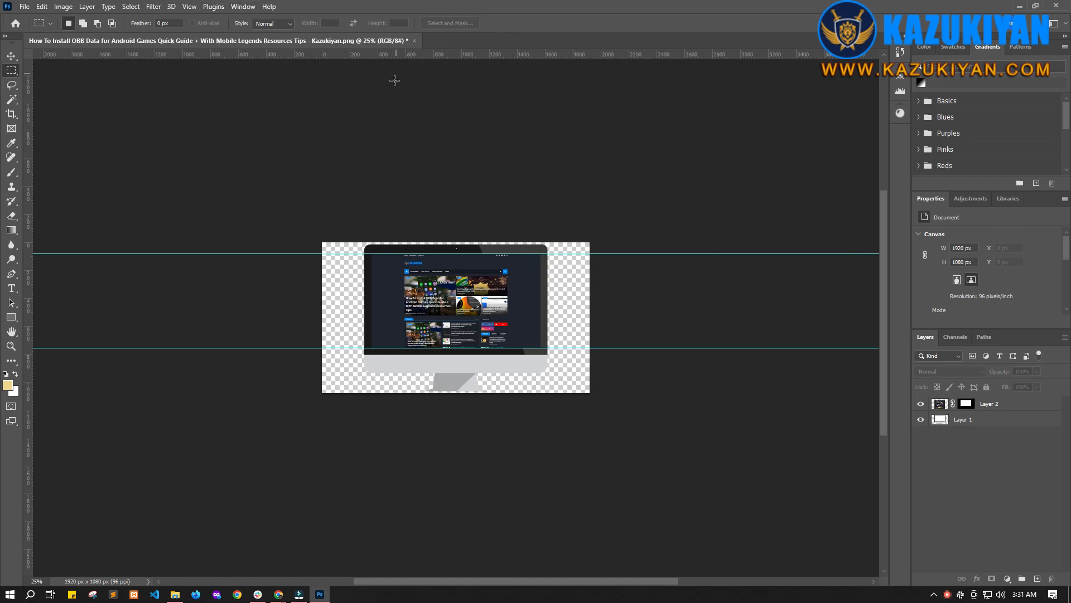
Step: Switch the workspace to Motion
click(241, 8)
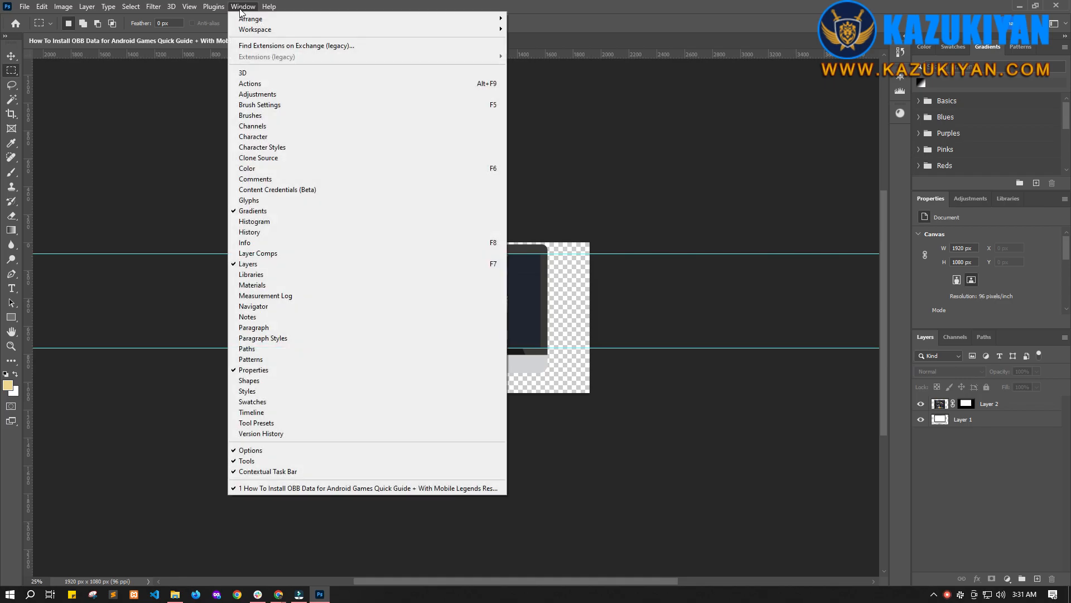
click(269, 28)
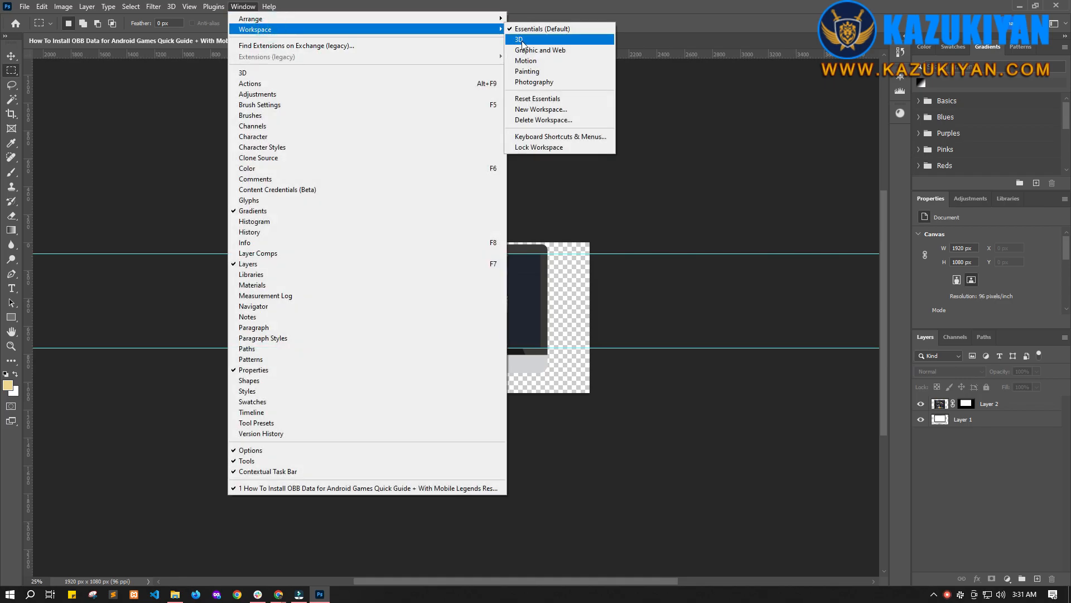
click(525, 60)
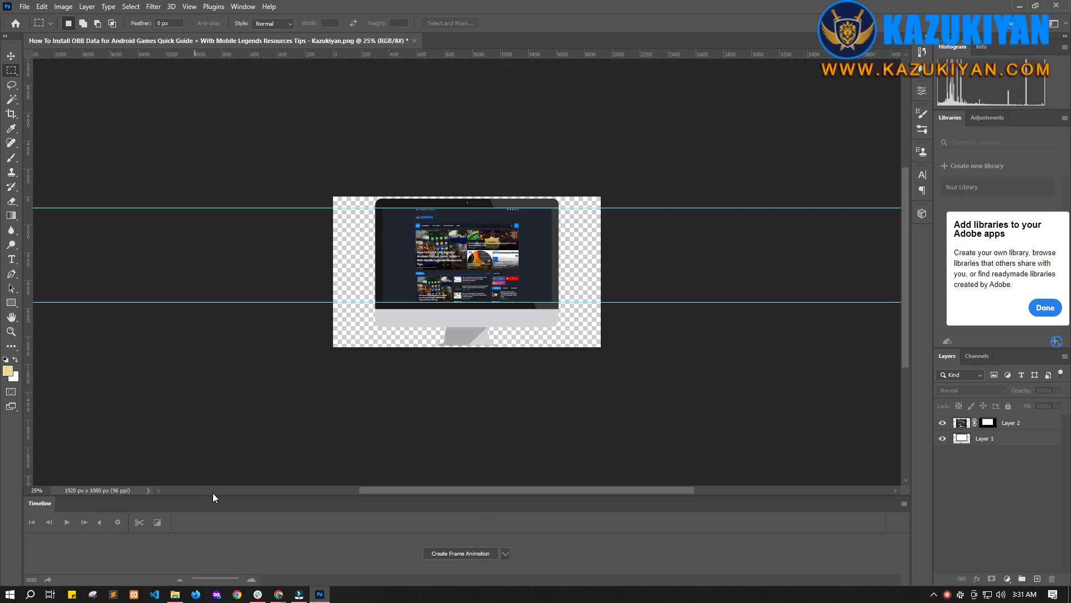
Step: Create a frame animation in the timeline and set the first frame's delay to 0.2 seconds
click(506, 555)
click(507, 554)
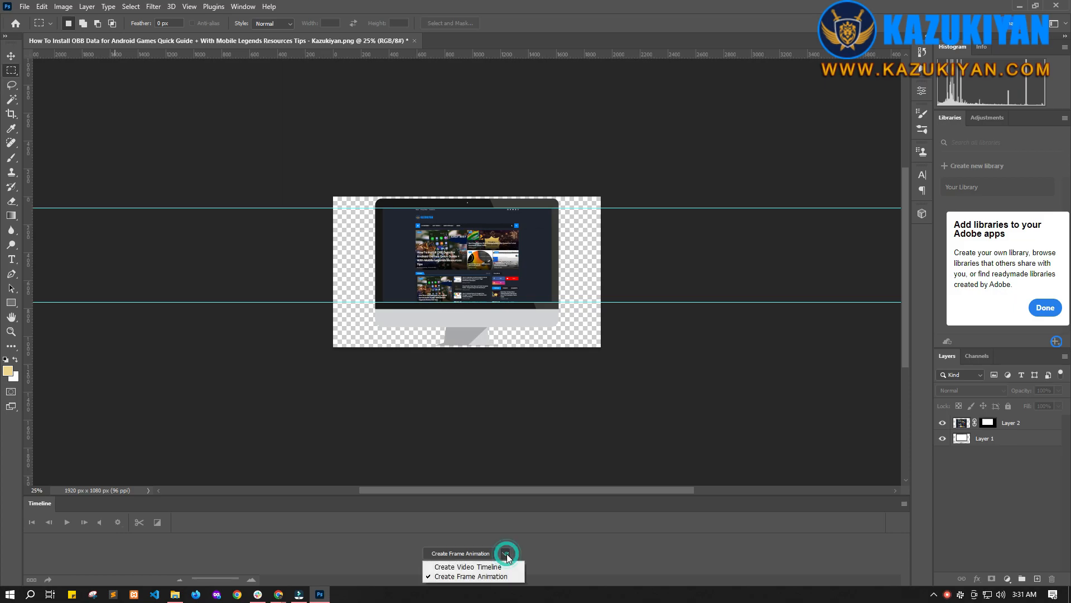
click(482, 576)
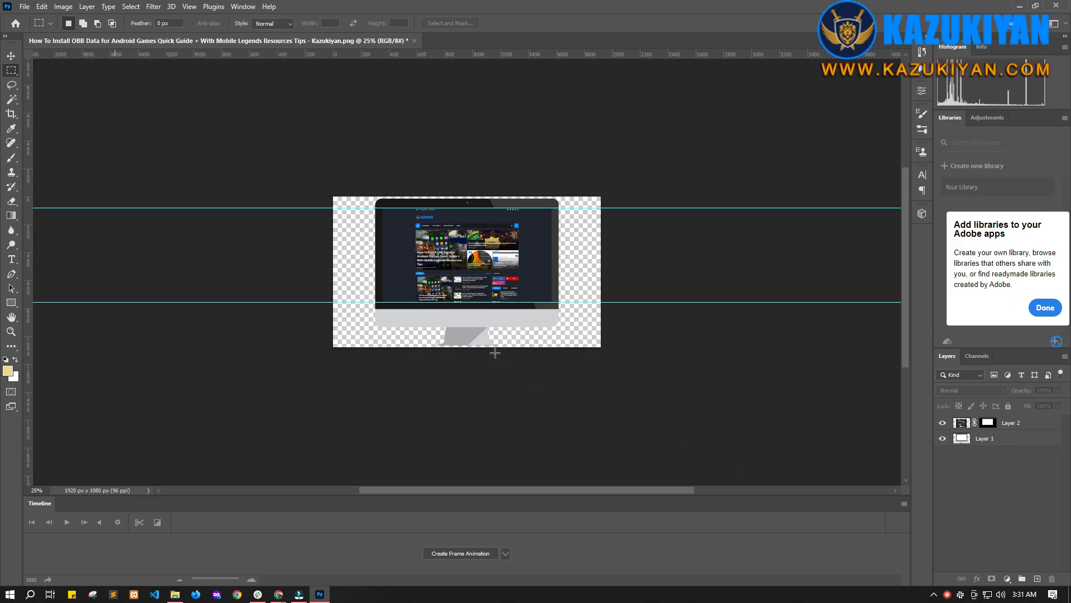
click(472, 552)
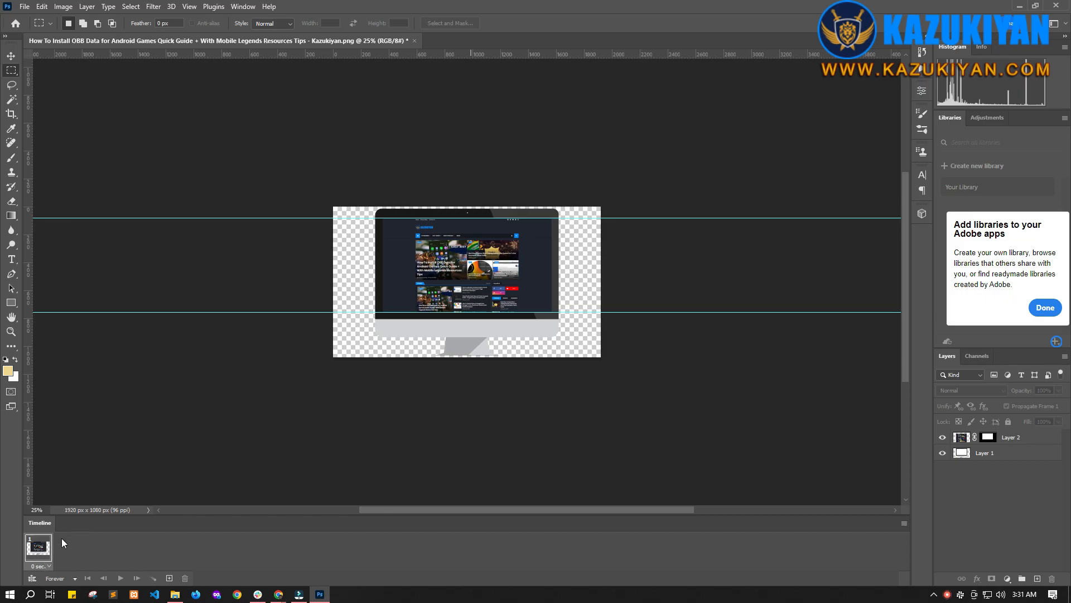
click(48, 567)
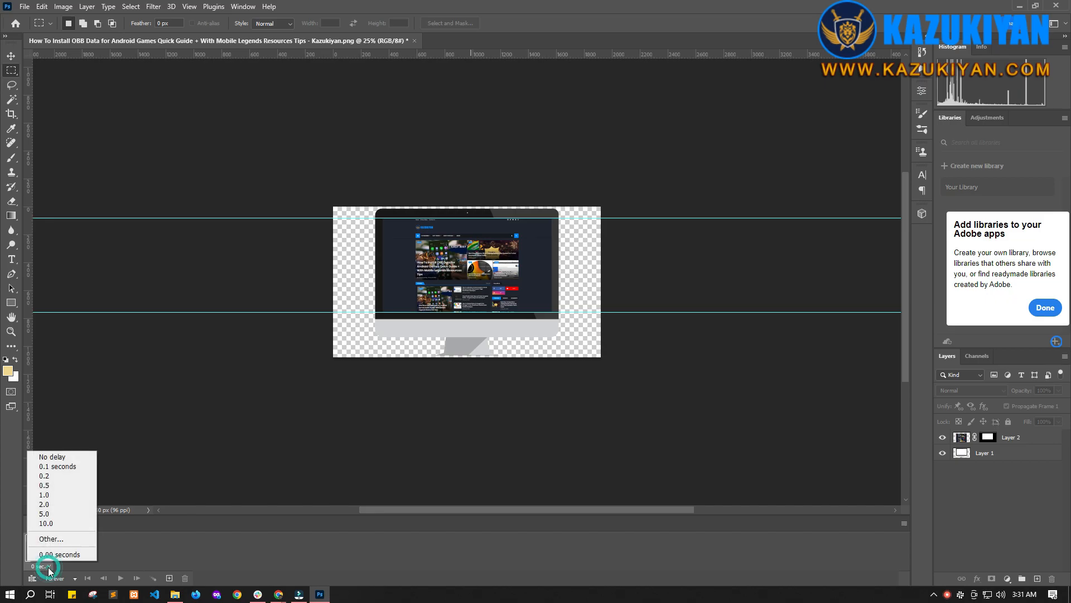
click(45, 476)
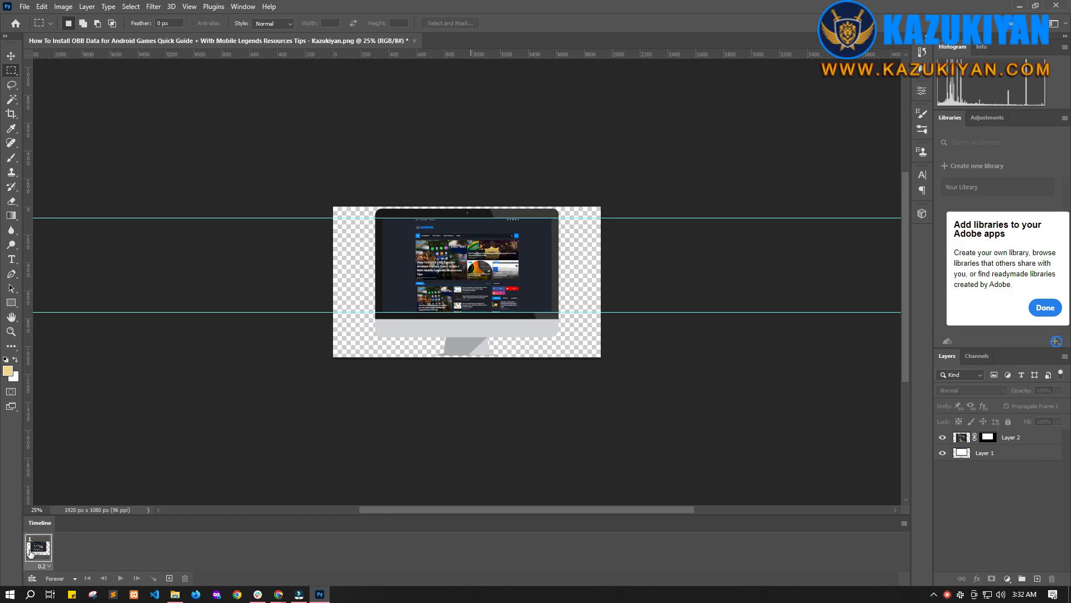
Step: Duplicate the first frame by copying it and pasting it after the selection as a second frame
click(904, 523)
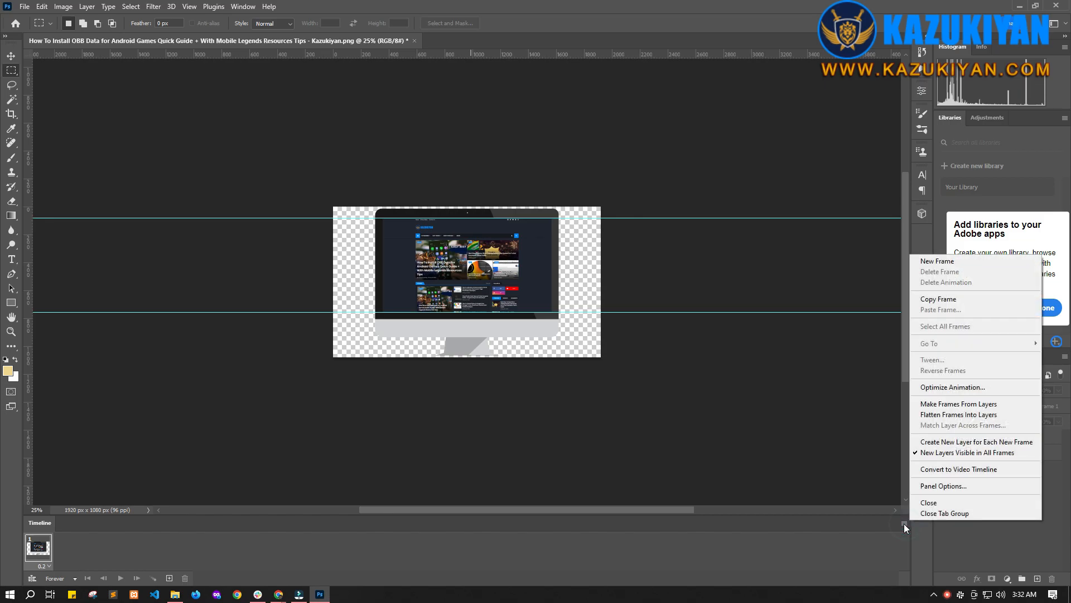
click(939, 299)
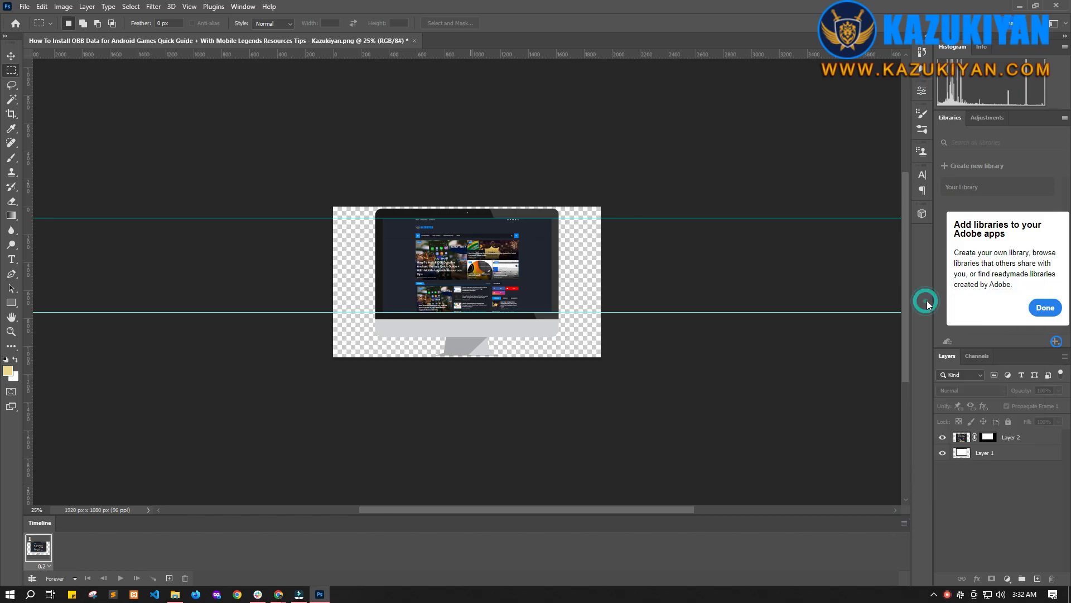
click(903, 523)
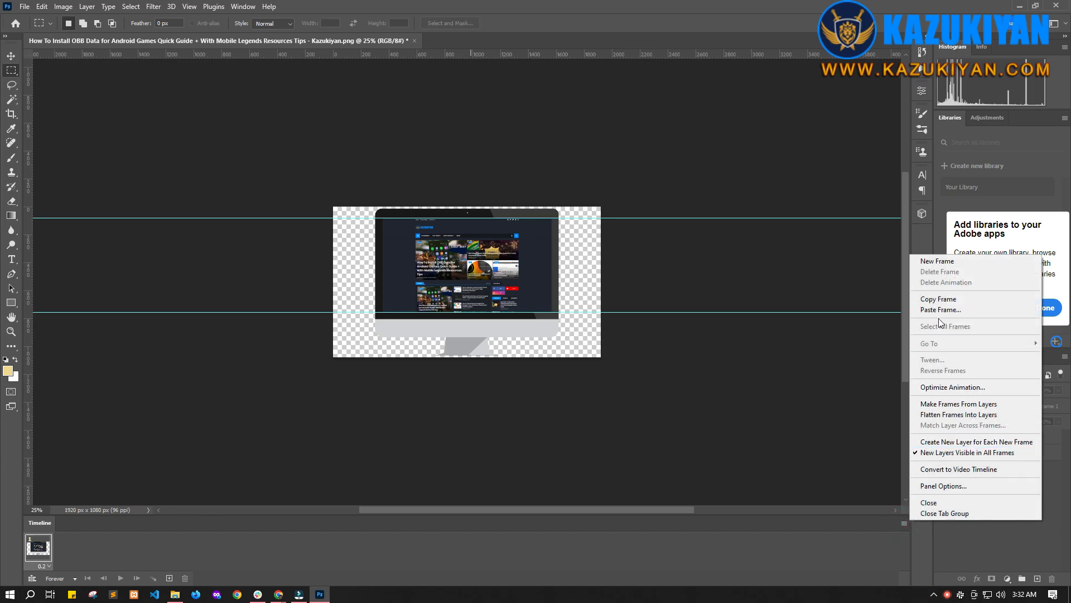
click(939, 313)
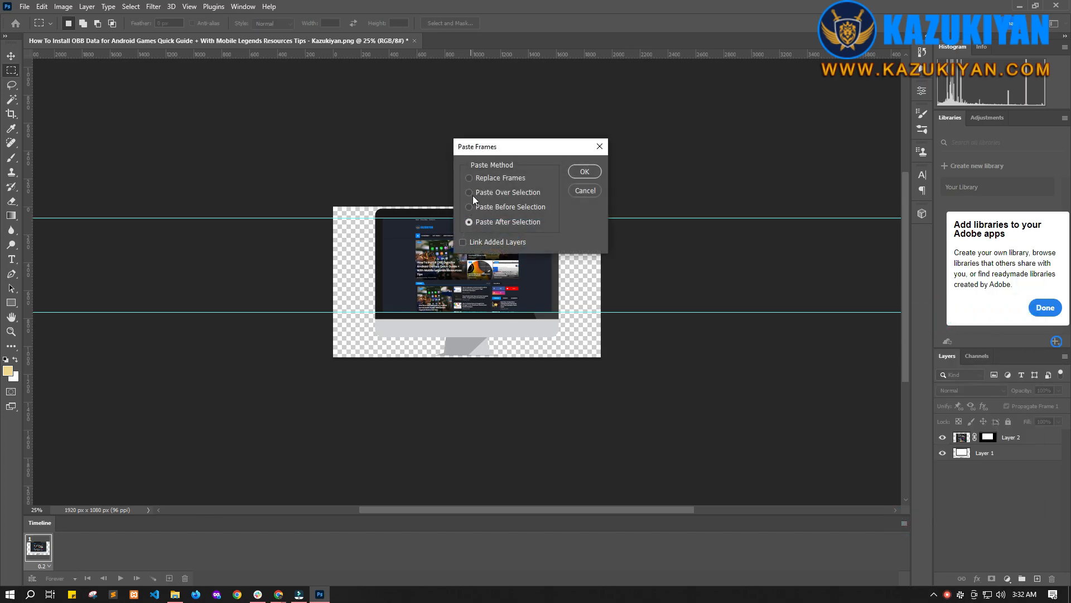
click(468, 222)
drag(511, 142, 574, 222)
click(525, 322)
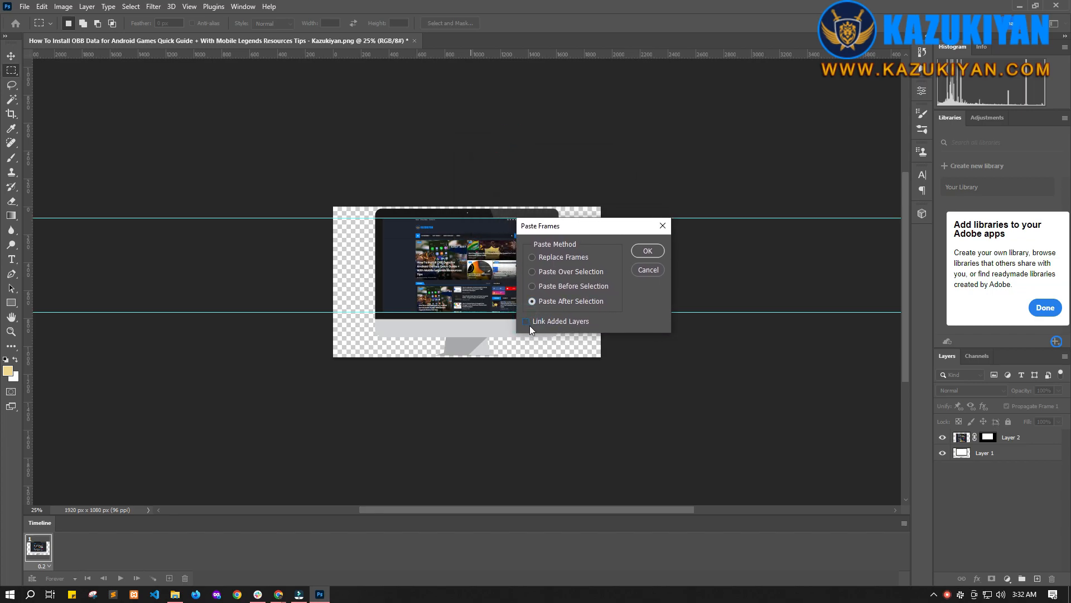
drag(583, 229, 643, 199)
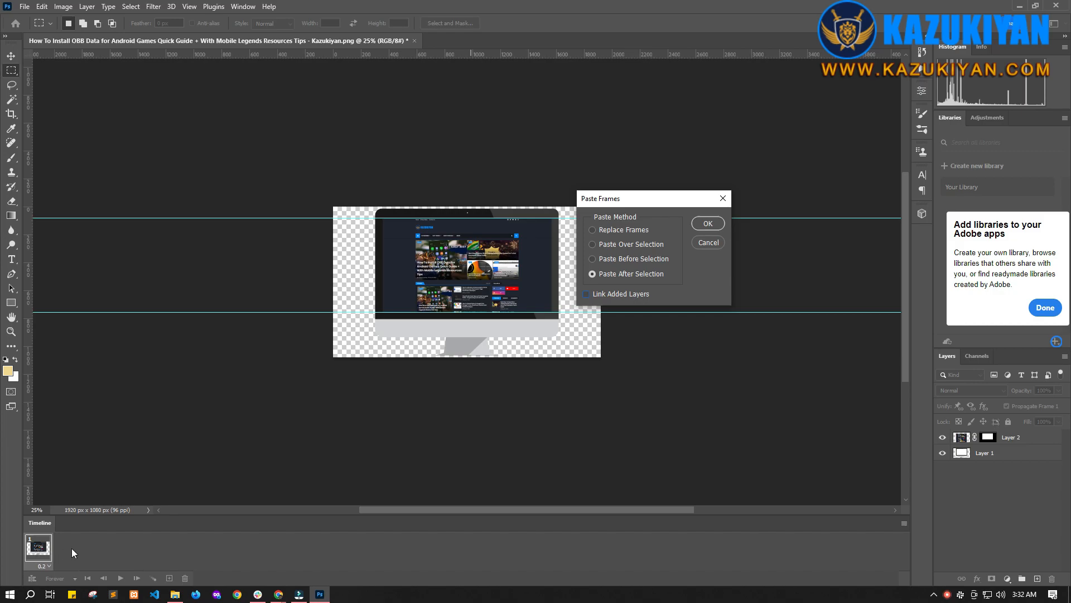
click(708, 223)
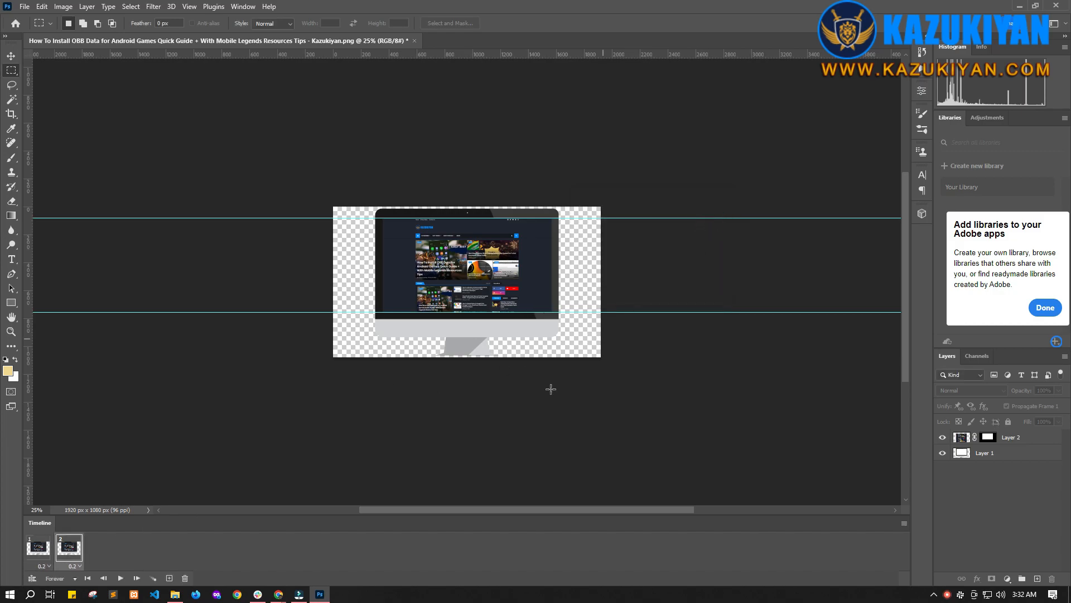
Step: Select the second frame and unlink the screenshot layer from its mask with the Move tool active
click(40, 555)
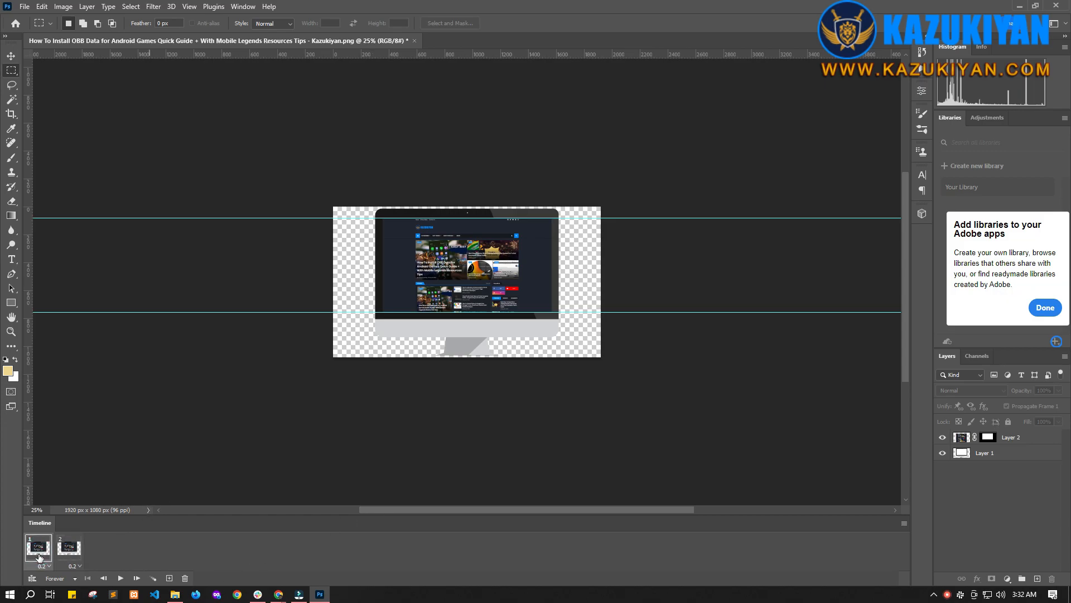
key(ctrl+plus)
key(ctrl+plus)
key(ctrl+plus)
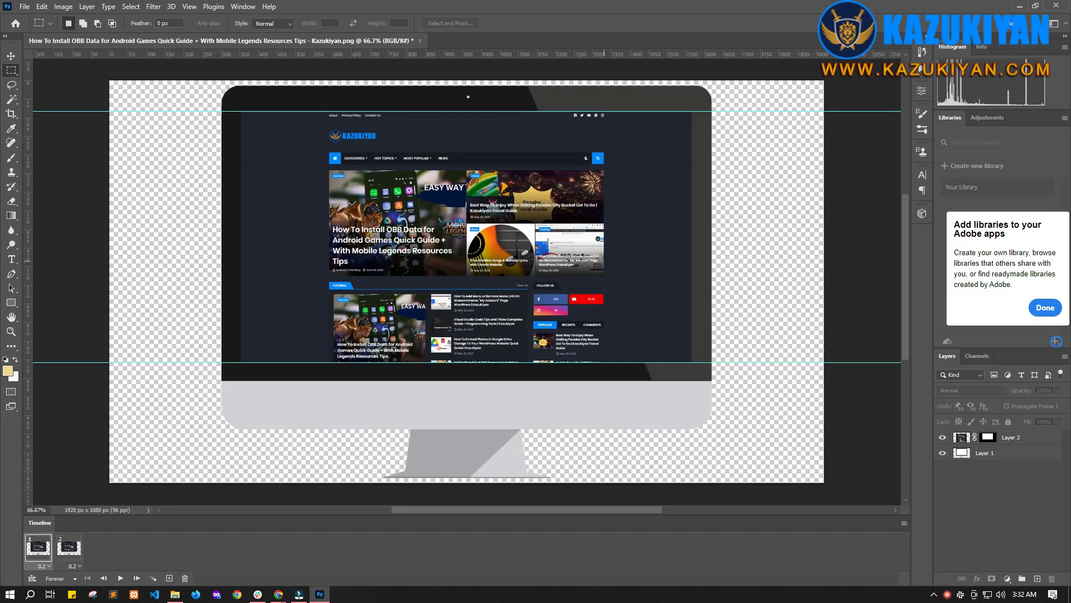
click(70, 552)
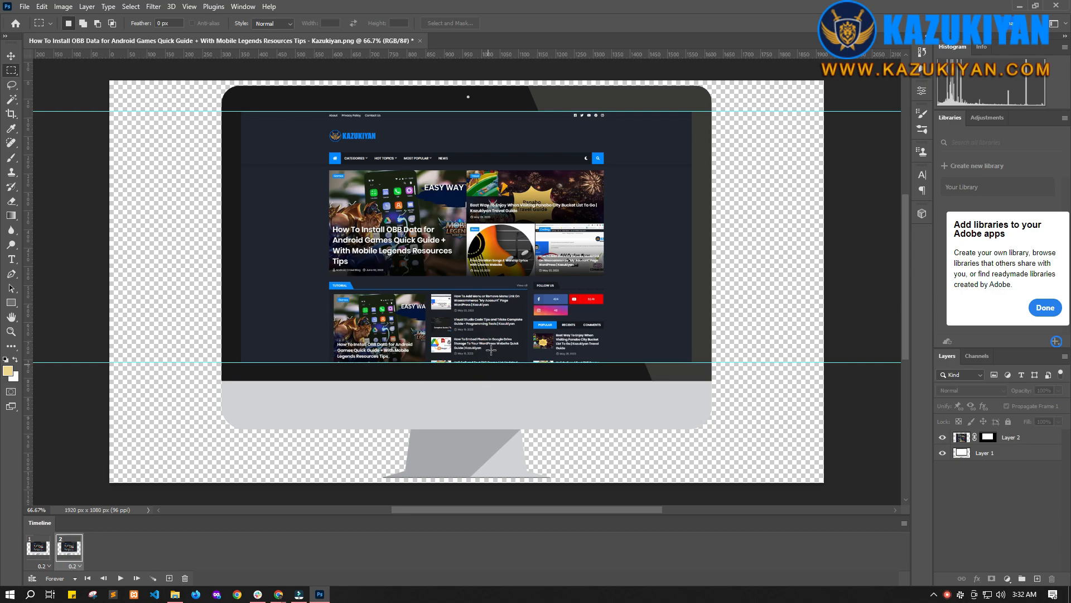
click(11, 56)
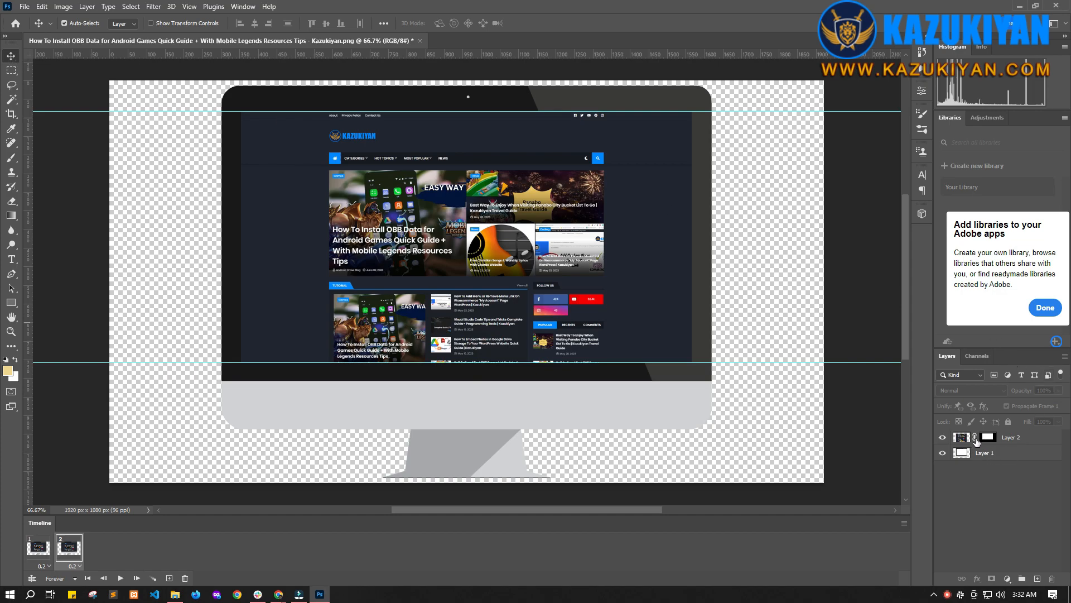
click(974, 437)
click(544, 227)
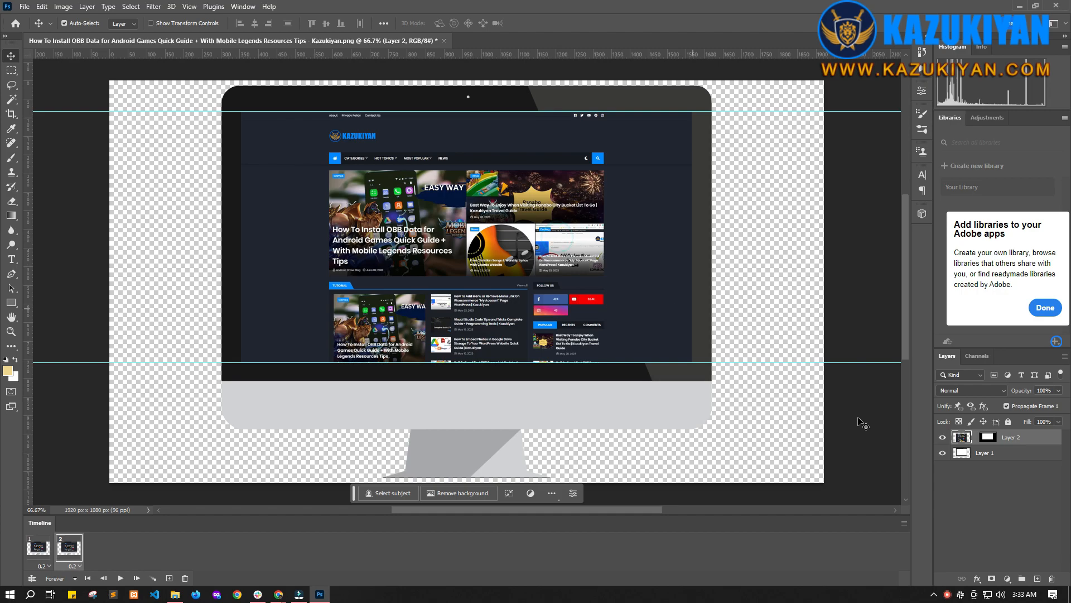
Step: Move the screenshot layer upward so the second frame shows the bottom of the web page
click(963, 437)
click(959, 437)
drag(484, 312, 460, 245)
drag(457, 326, 453, 250)
drag(451, 338, 452, 267)
drag(449, 336, 451, 276)
drag(452, 337, 454, 272)
drag(447, 336, 452, 277)
drag(448, 338, 454, 268)
drag(448, 330, 450, 255)
drag(448, 318, 451, 238)
drag(449, 306, 453, 229)
mouse_move(446, 304)
mouse_down()
mouse_move(449, 216)
mouse_move(444, 314)
mouse_up()
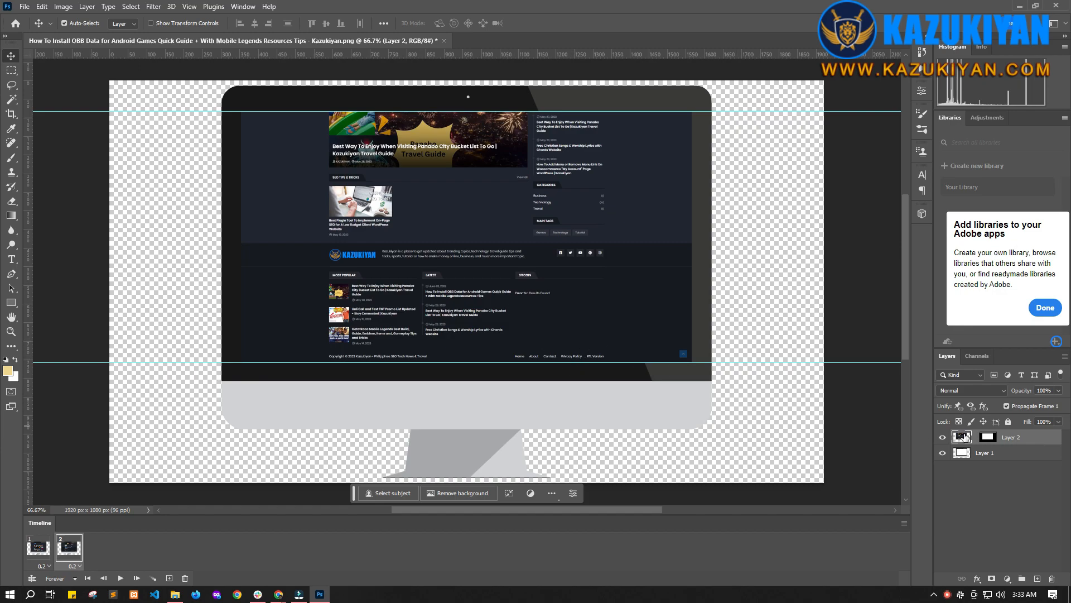
Step: Copy the second frame and paste it after itself as a third bottom-of-page frame
click(39, 557)
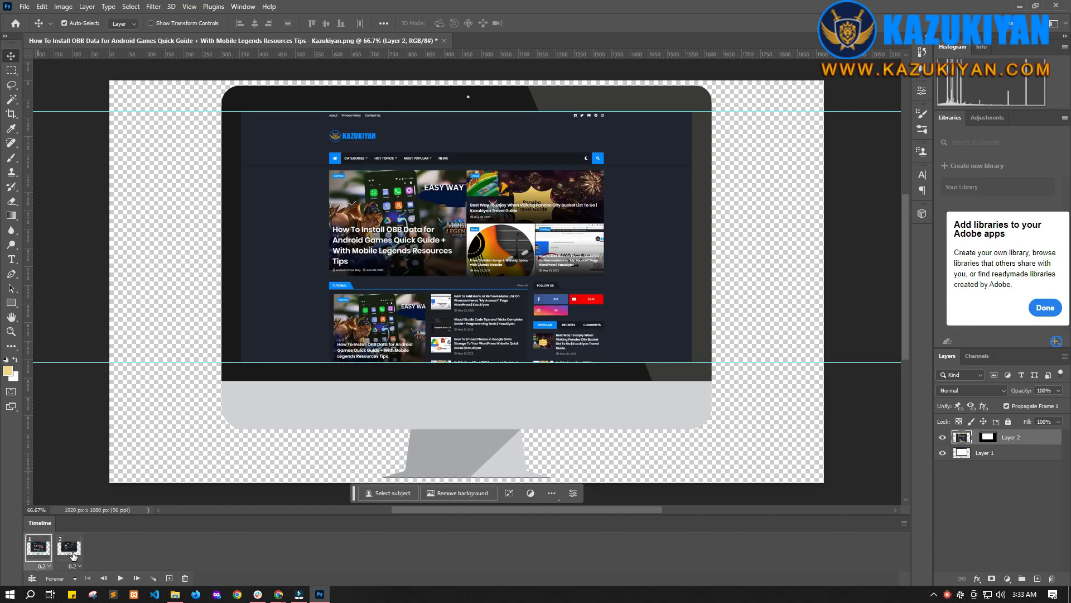
click(71, 555)
click(41, 554)
click(71, 552)
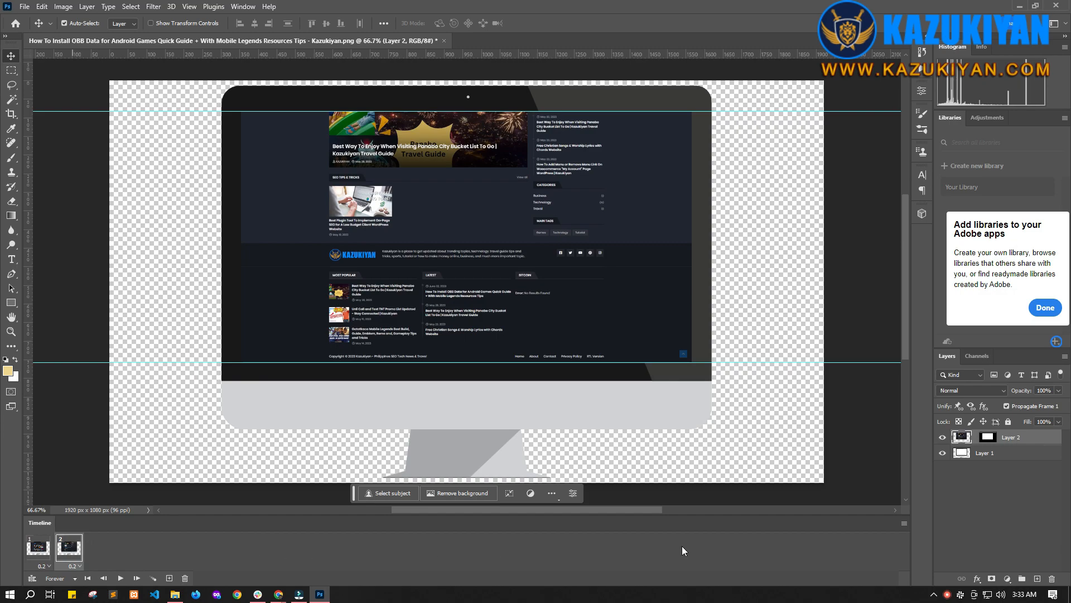
click(64, 547)
click(903, 523)
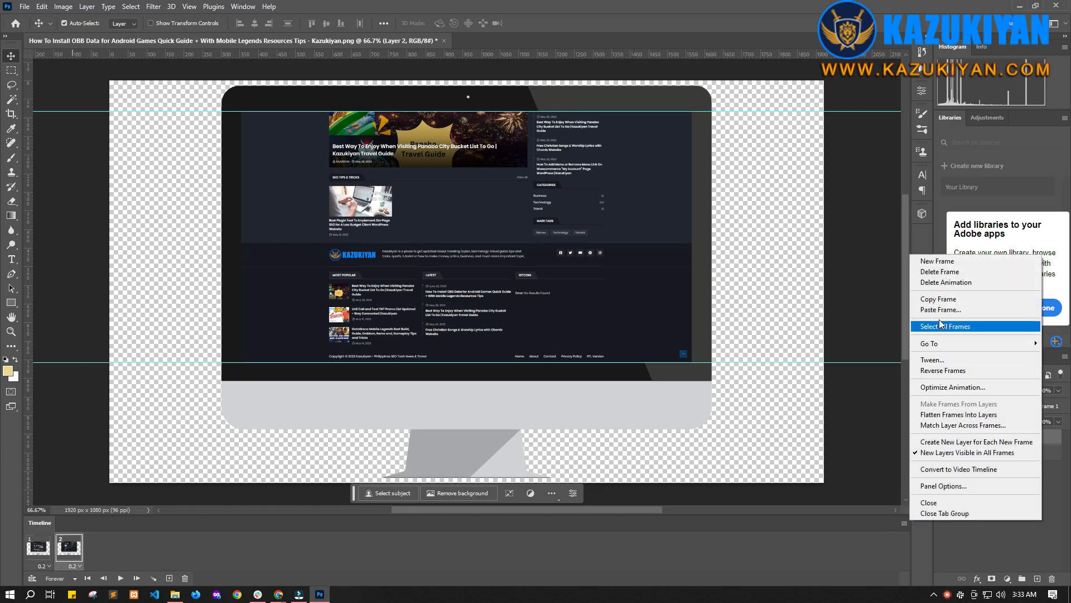
click(939, 303)
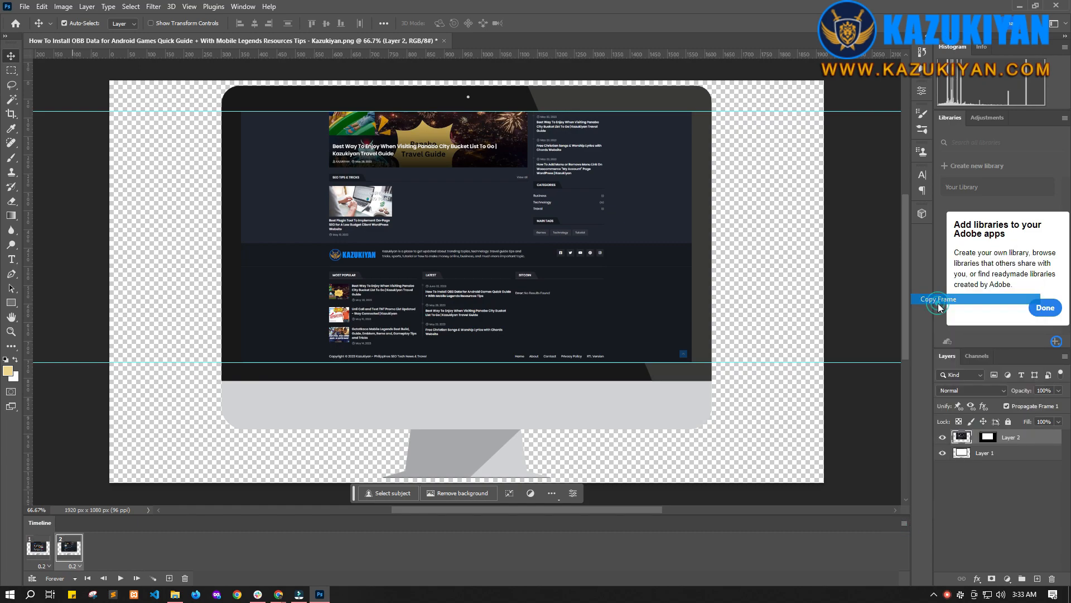
click(904, 522)
click(948, 318)
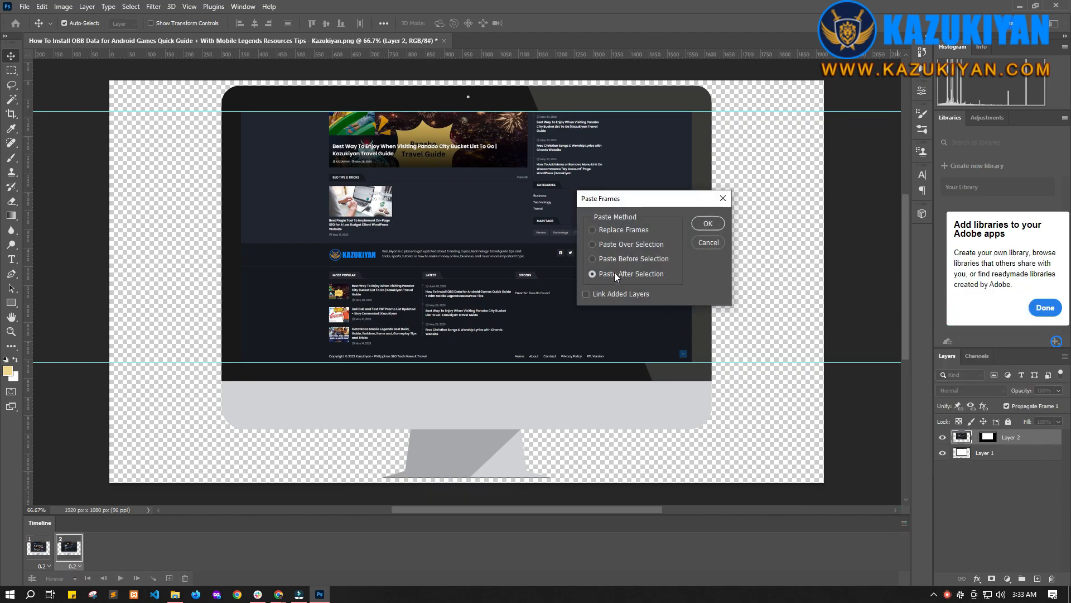
click(708, 224)
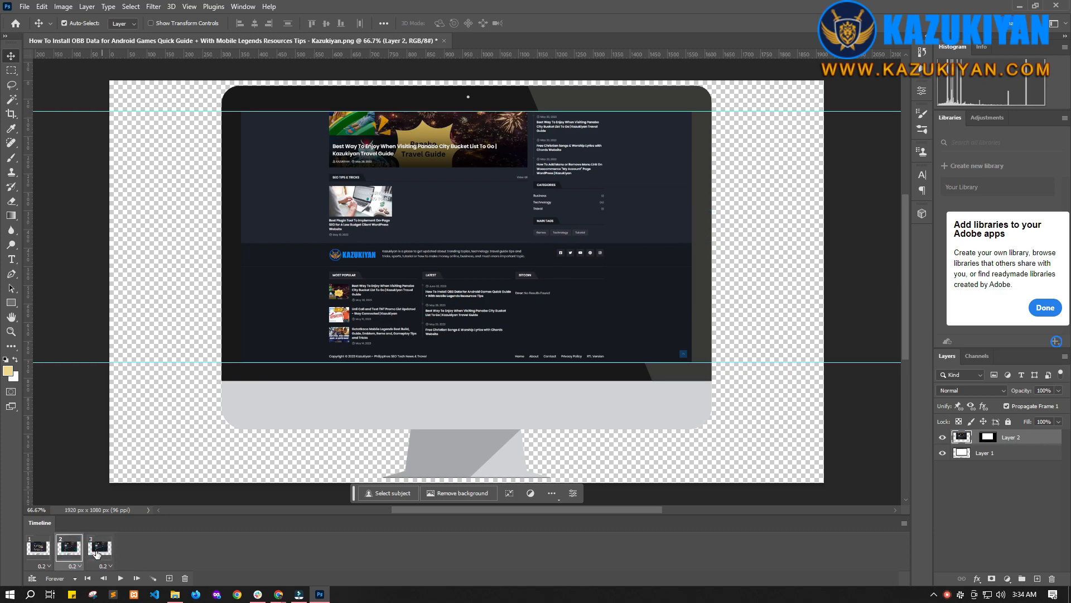
Step: Copy the first frame and paste it after itself, adding another top-of-page frame
click(44, 553)
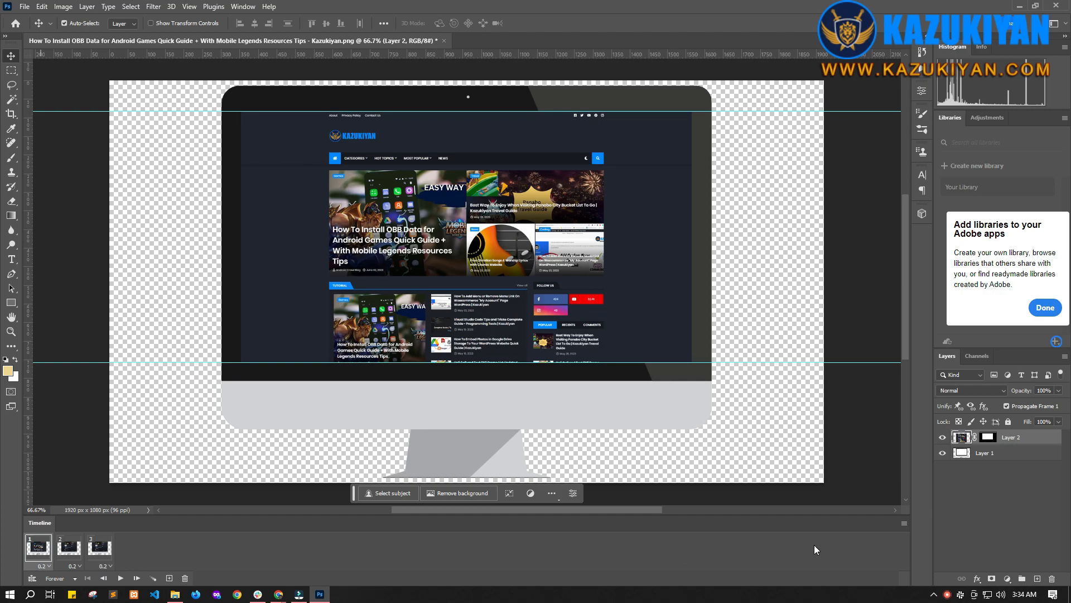
click(904, 522)
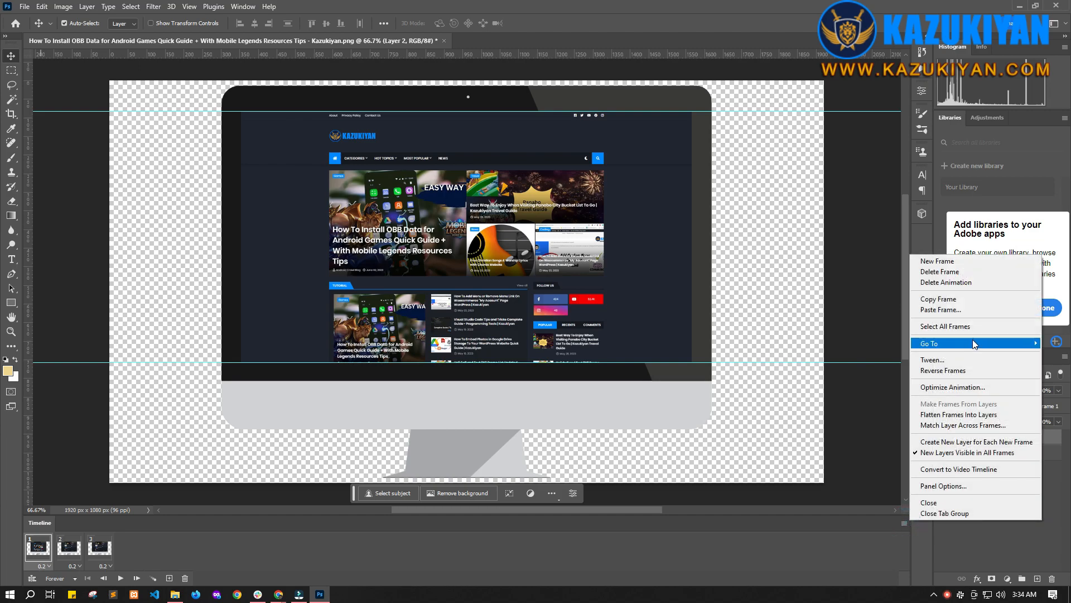
click(947, 300)
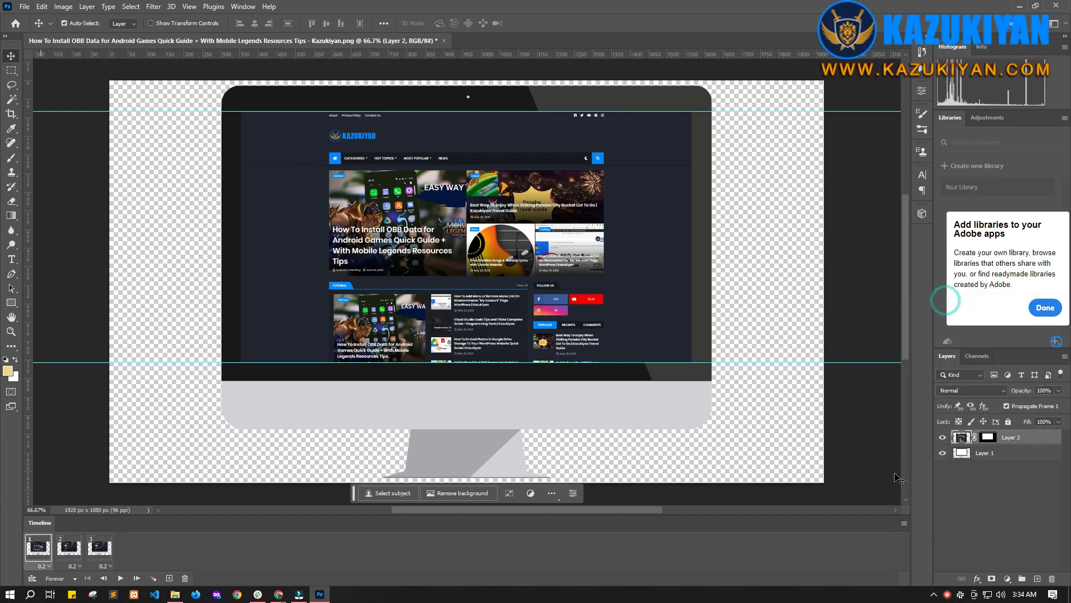
click(943, 310)
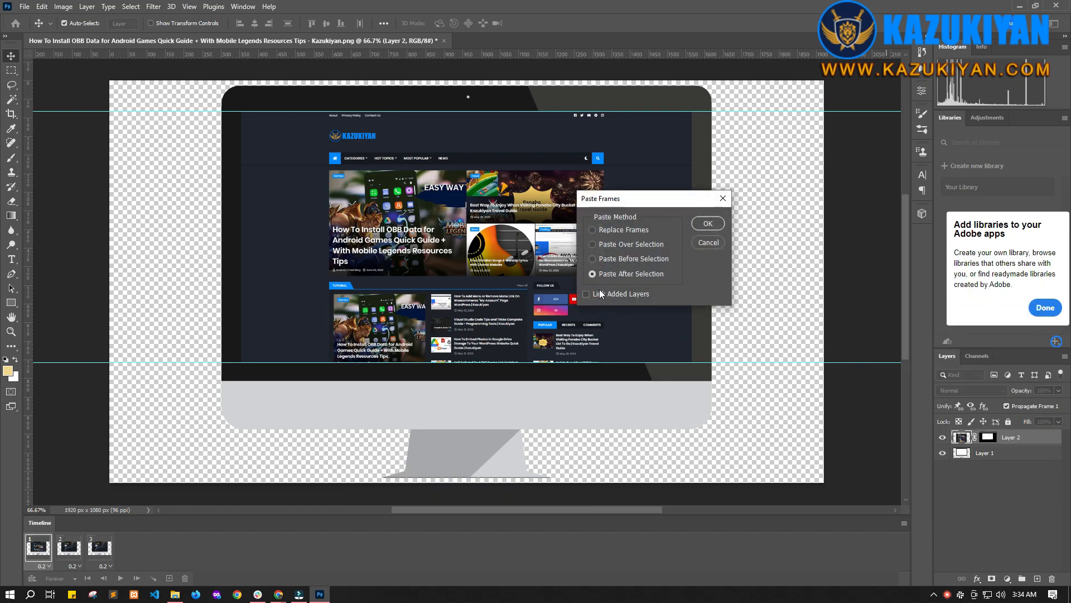
click(594, 273)
click(707, 223)
Step: Compare the first and second frames by switching between them
click(43, 550)
click(68, 550)
click(41, 550)
click(67, 550)
click(43, 550)
click(67, 550)
click(43, 550)
click(70, 550)
click(43, 550)
click(69, 550)
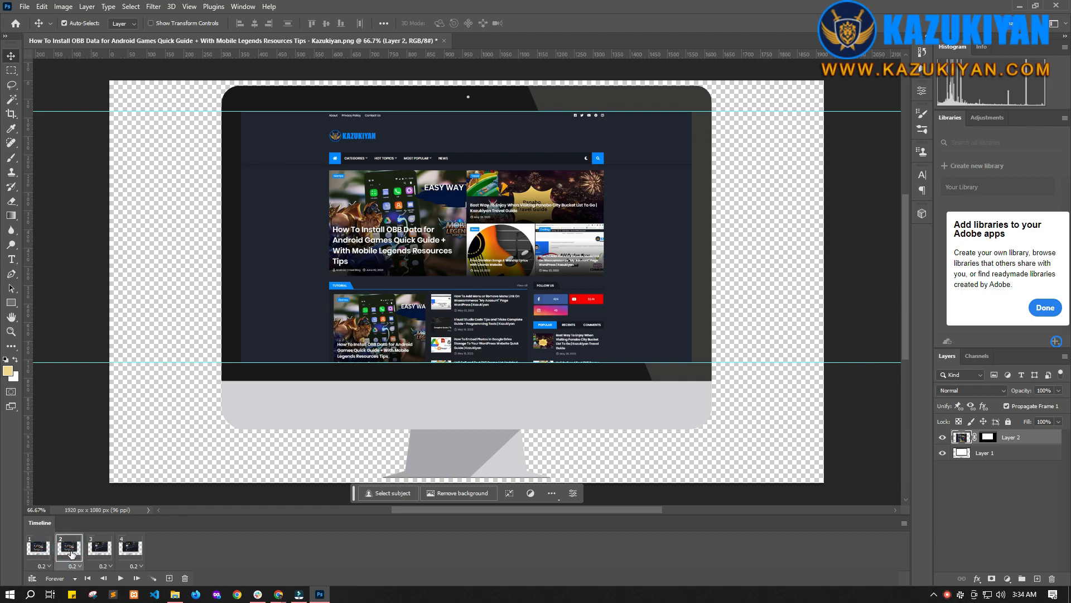
Step: Move the second frame to the end of the animation, after the bottom-of-page frames
drag(70, 552, 131, 551)
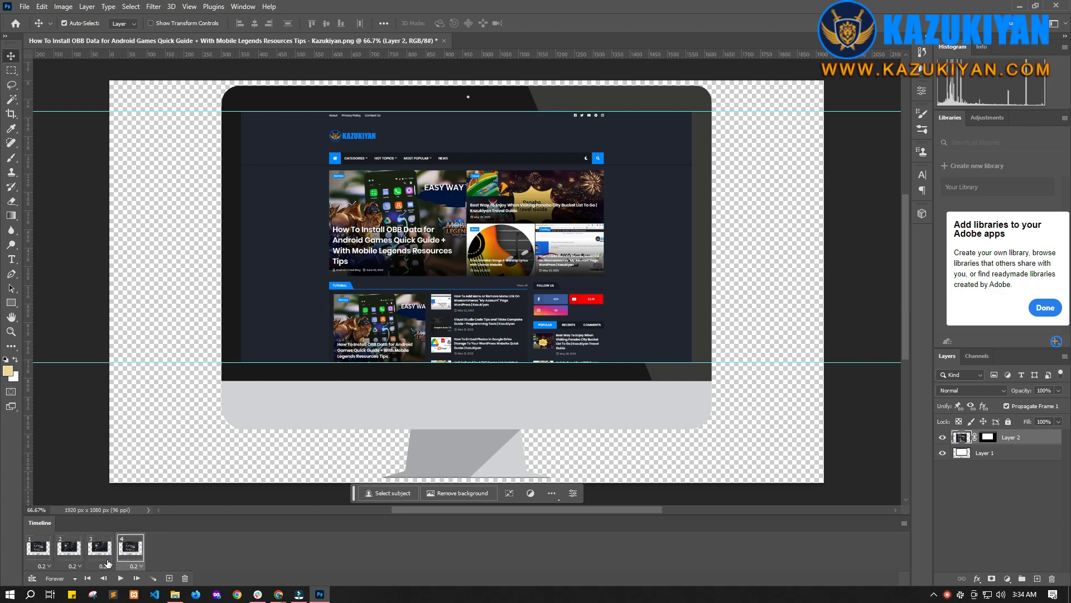
click(36, 555)
click(71, 554)
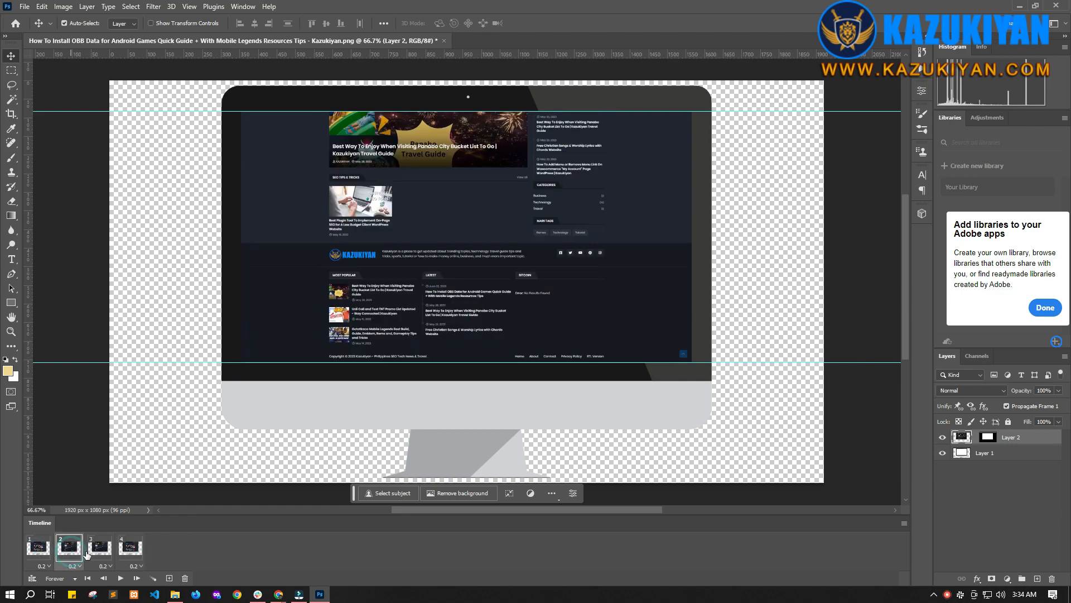
click(100, 550)
click(132, 549)
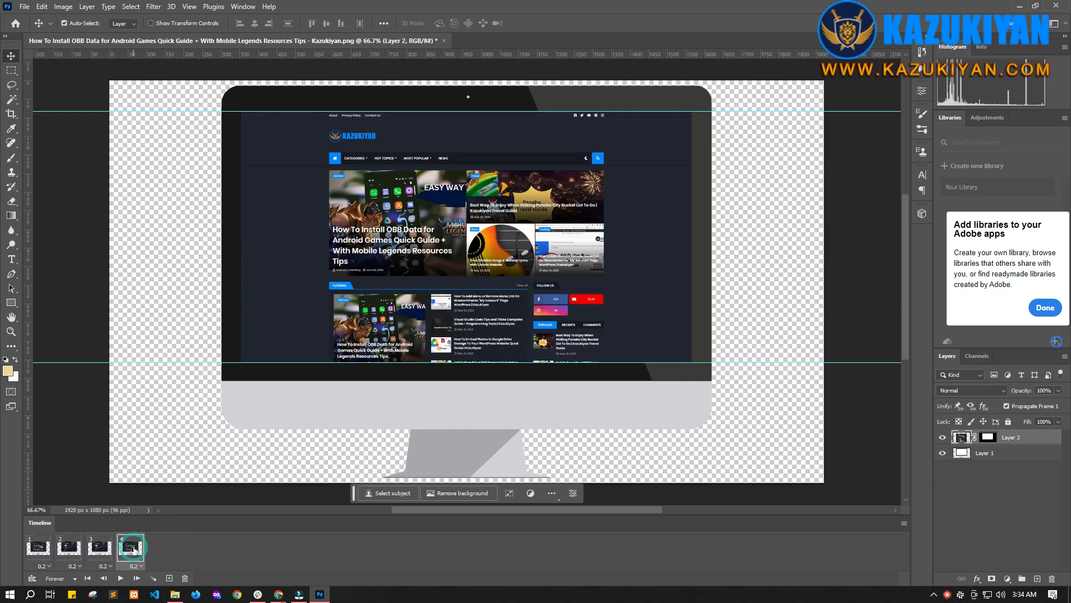
Step: Compare the four frames by stepping through each of them in the timeline
click(101, 550)
click(131, 550)
click(101, 550)
click(42, 551)
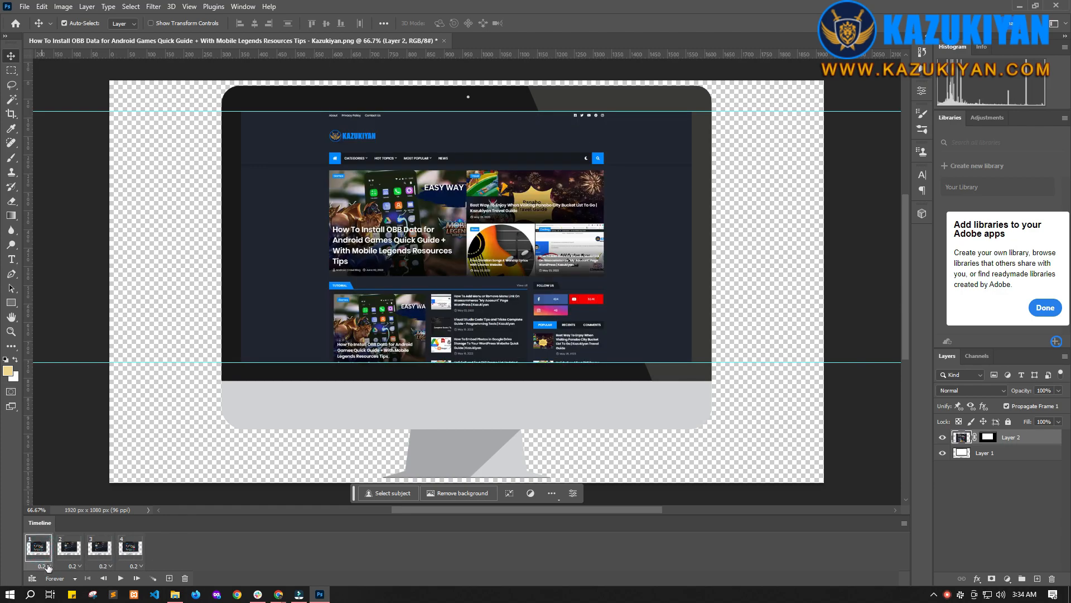
click(70, 550)
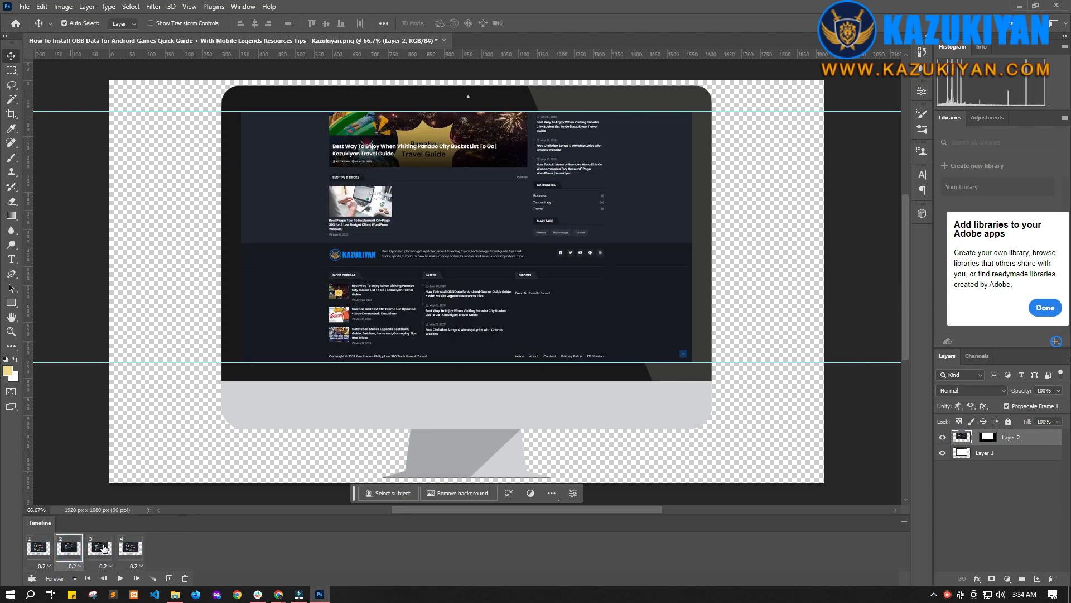
click(103, 548)
click(128, 551)
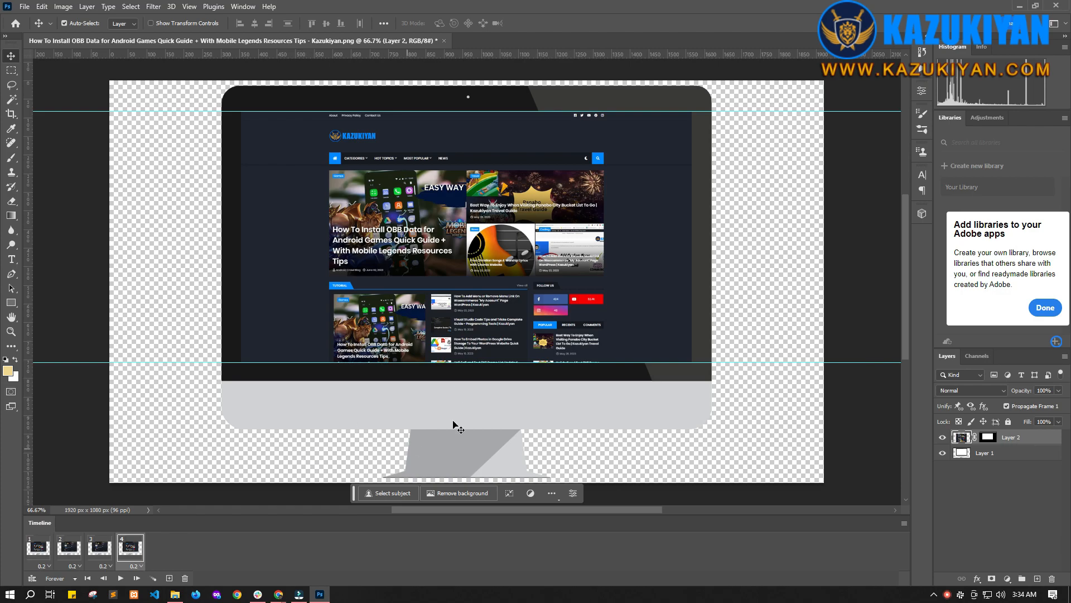
click(43, 554)
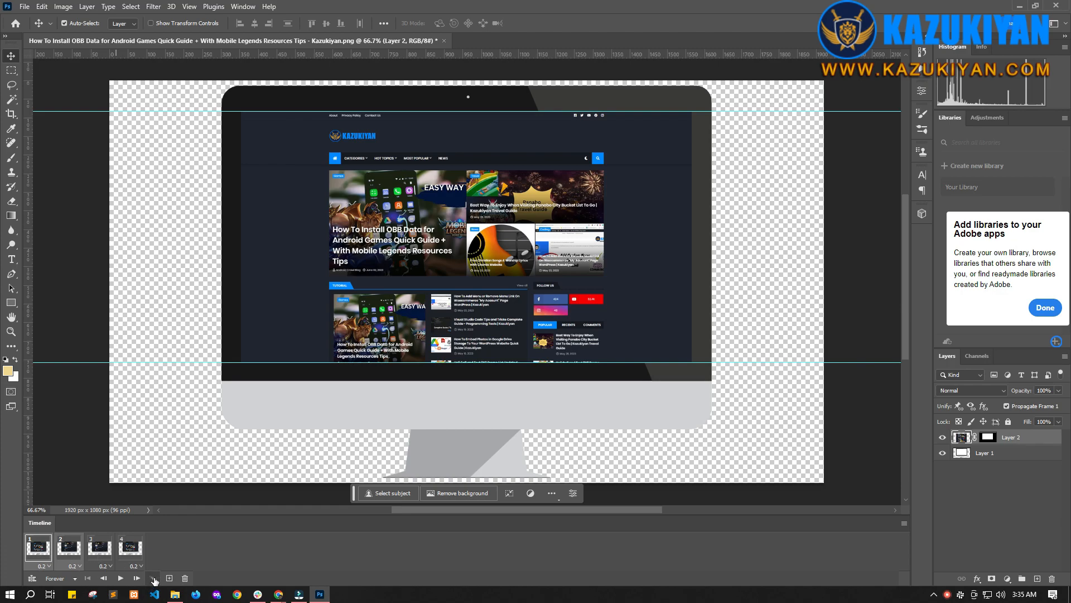
Step: Tween 45 frames between the first two frames, keeping all layers and position, opacity and effects
click(154, 579)
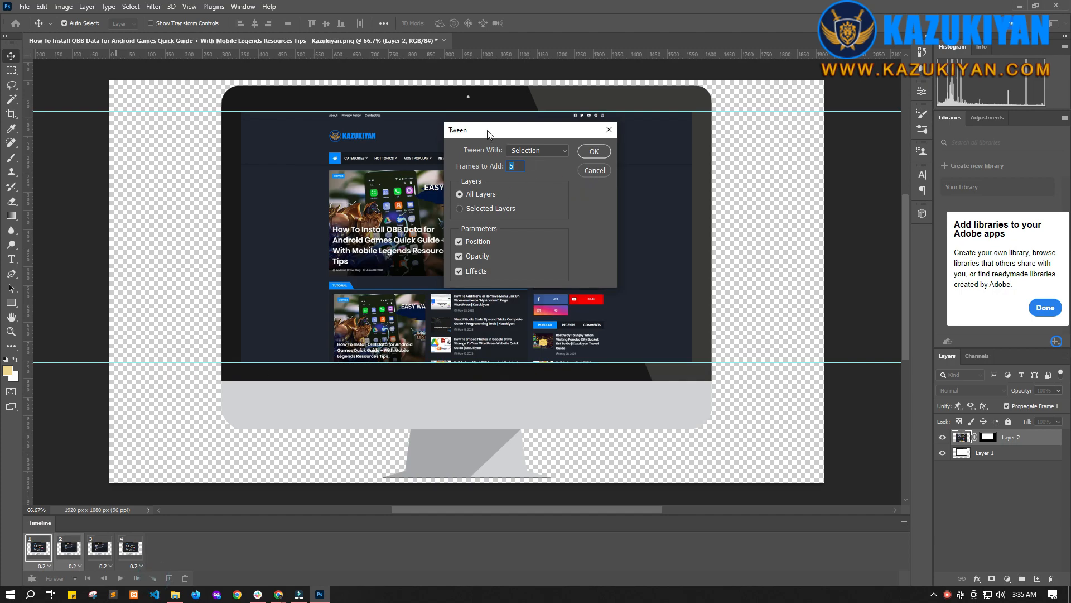
drag(488, 134, 298, 213)
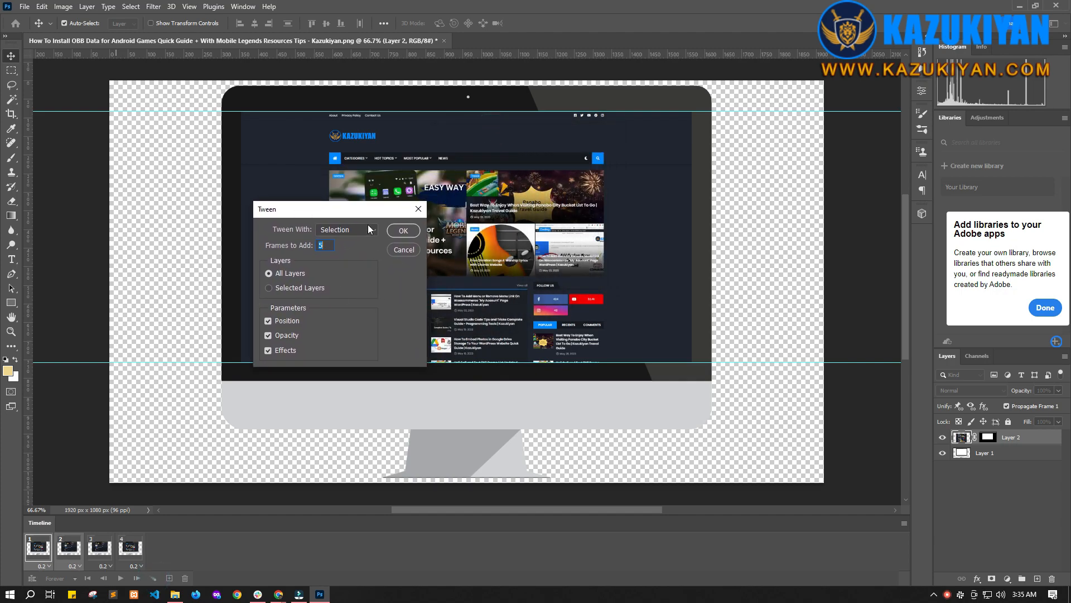
click(353, 229)
click(352, 229)
drag(323, 245, 314, 247)
drag(343, 215, 228, 144)
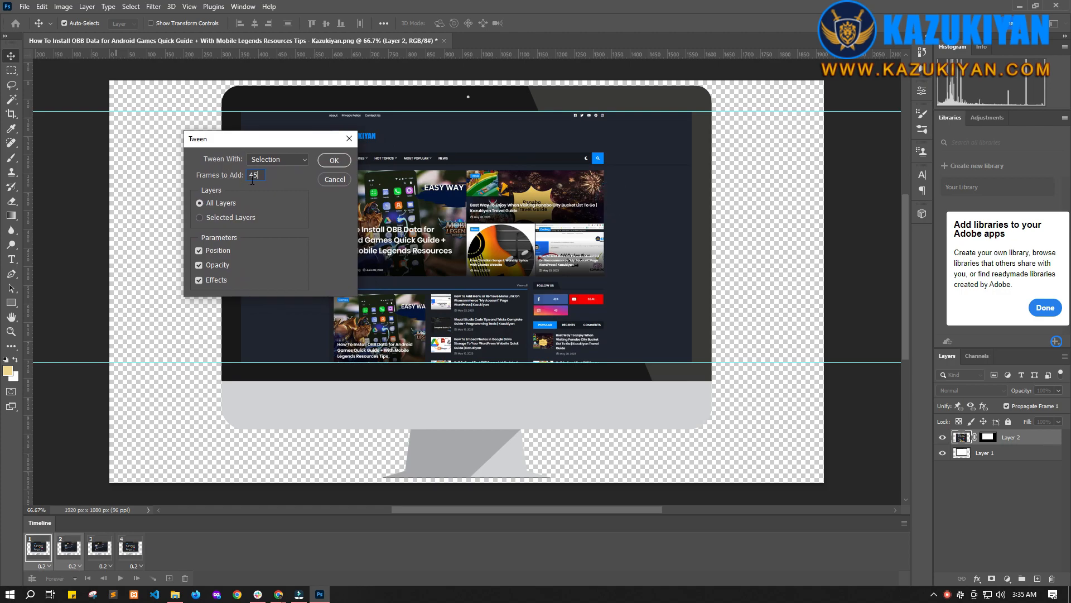
drag(250, 145, 273, 162)
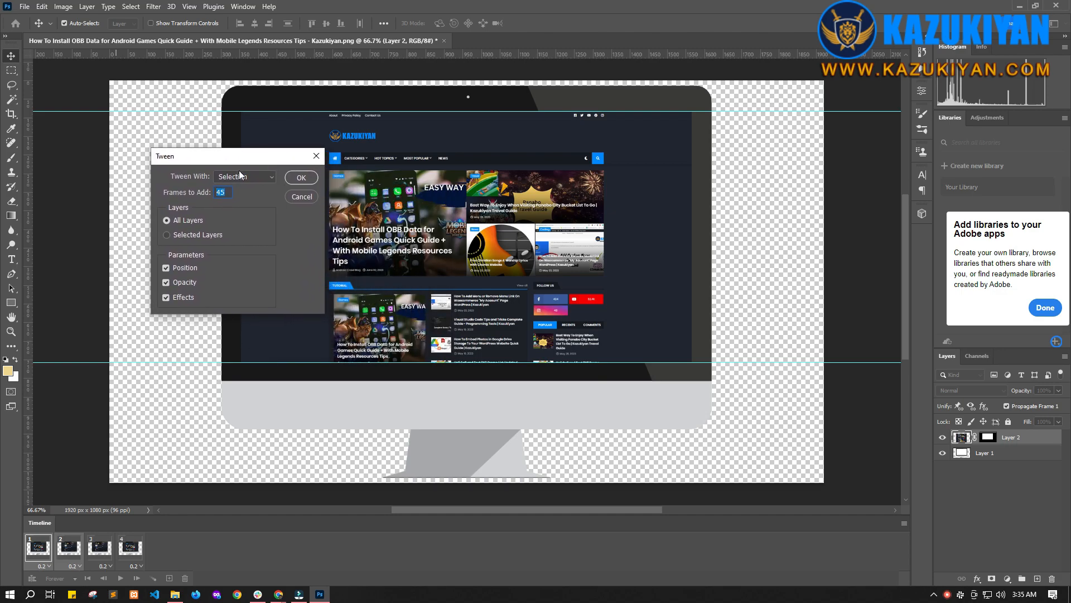
click(299, 181)
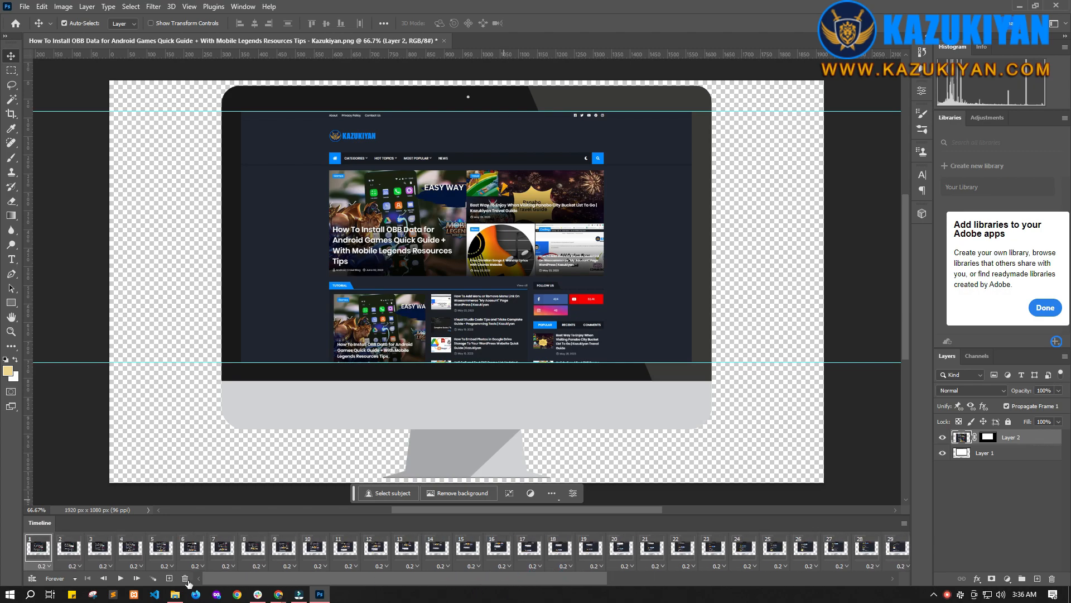
Step: Play and stop the animation to preview the scrolling
click(116, 580)
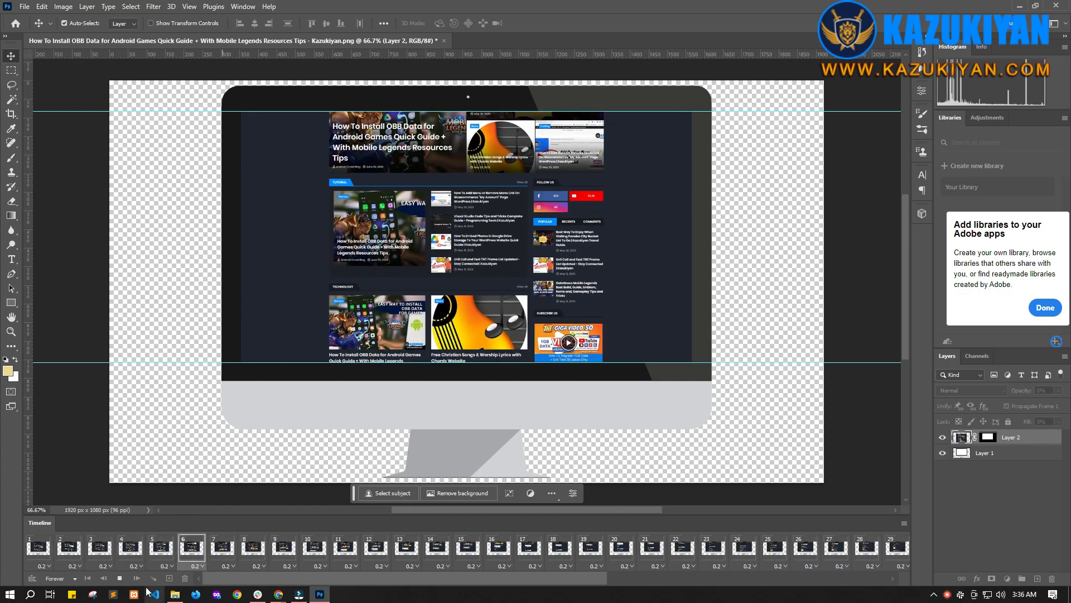
click(120, 578)
drag(590, 580, 880, 574)
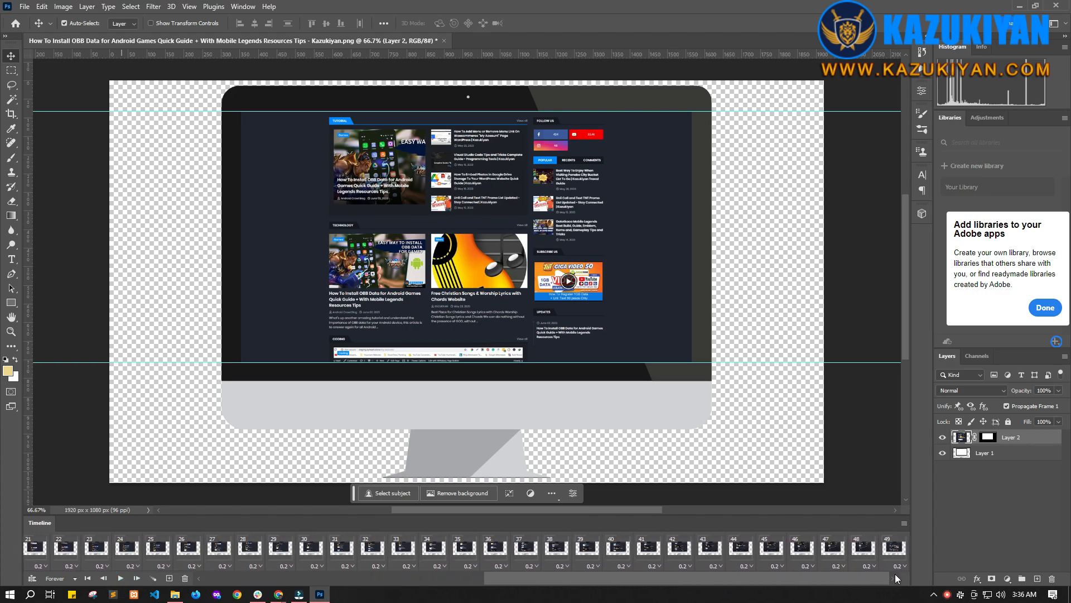
Step: Compare frames 48 and 49 by switching between them
click(864, 549)
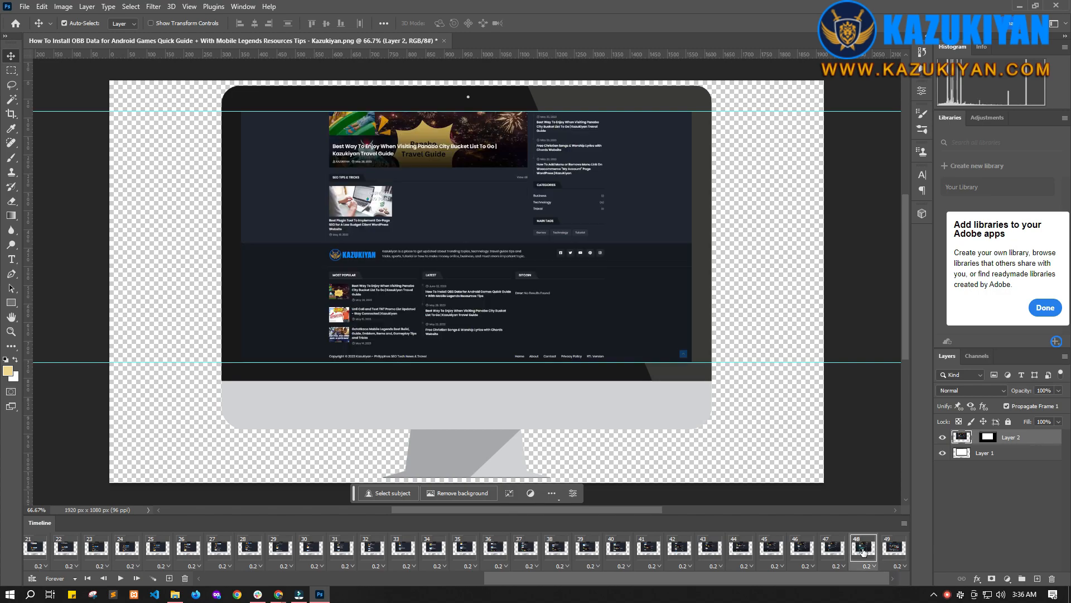
click(894, 552)
click(864, 552)
click(897, 549)
click(863, 551)
click(893, 551)
click(864, 550)
click(894, 550)
click(865, 549)
click(894, 552)
click(865, 550)
click(894, 552)
click(864, 551)
click(887, 551)
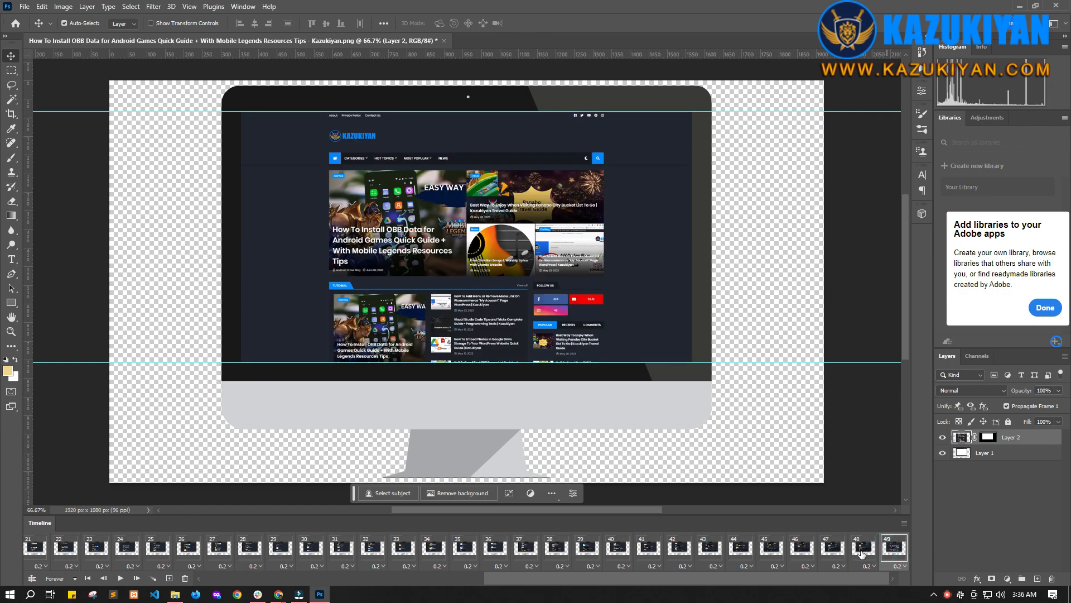
Step: Select frames 48 and 49 and tween 45 frames between them
click(863, 551)
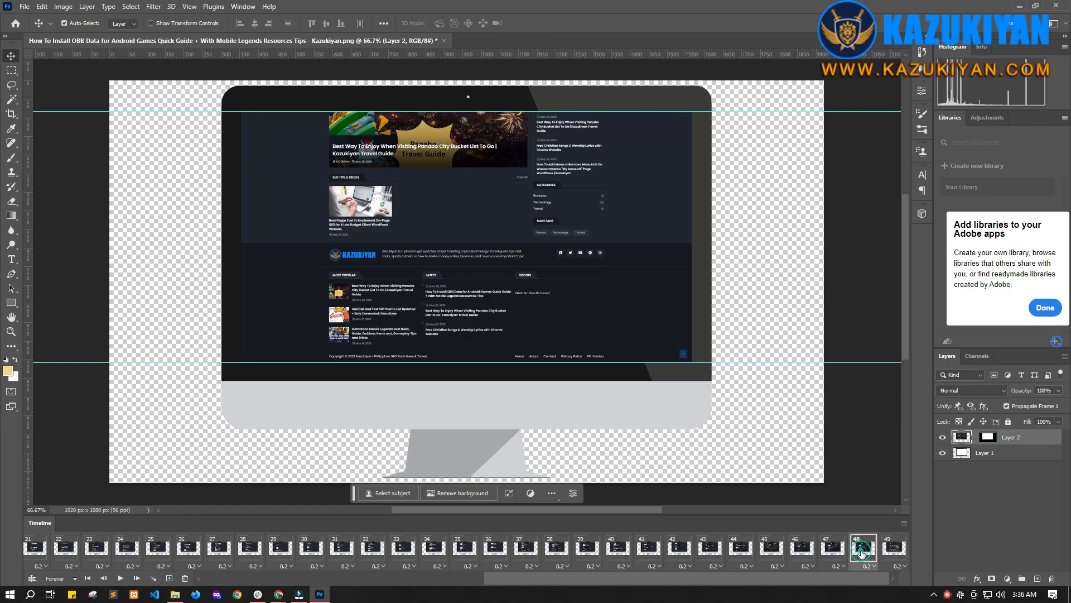
ctrl+click(896, 552)
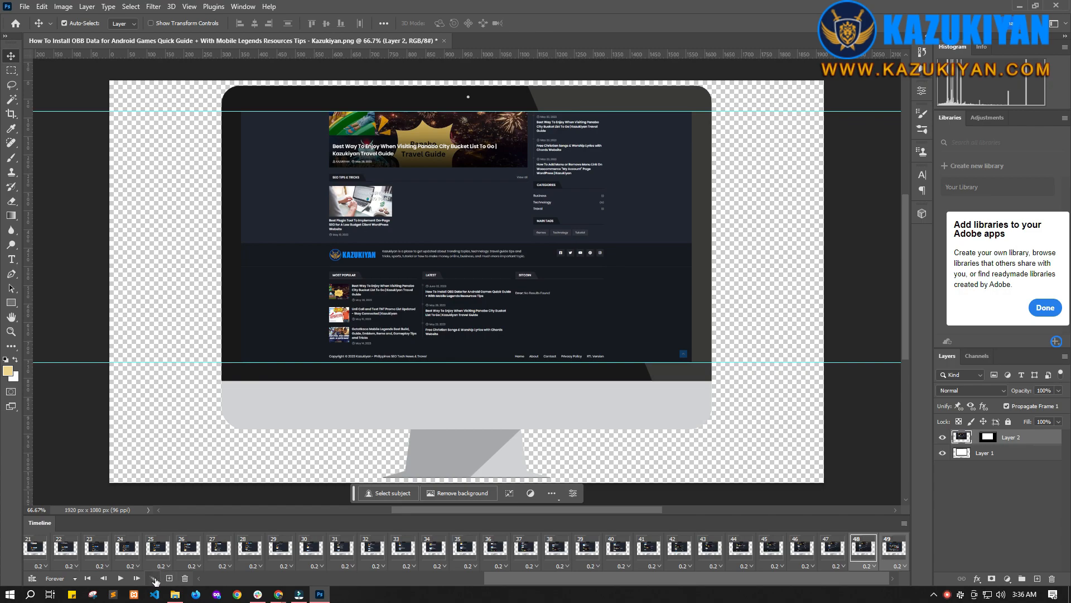
click(154, 579)
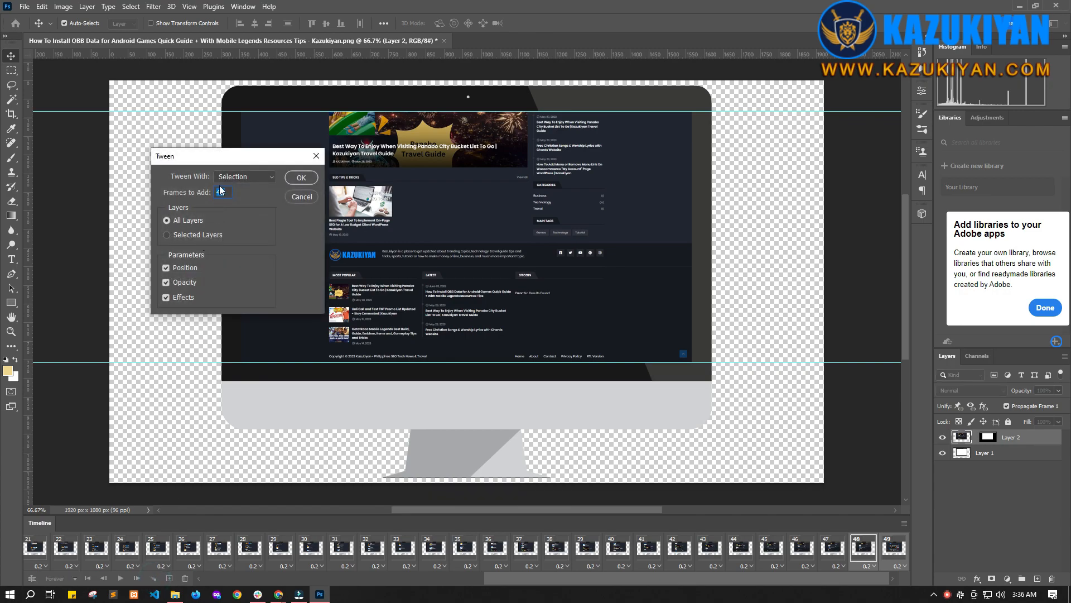
click(300, 179)
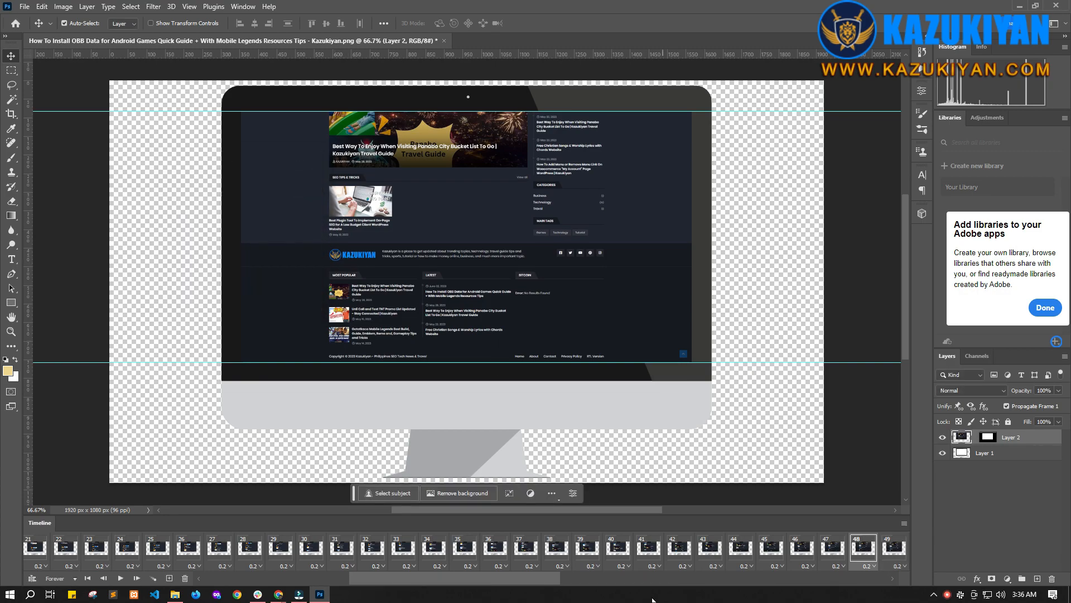
Step: Play the animation from the first frame to preview the full scroll
drag(550, 587, 290, 570)
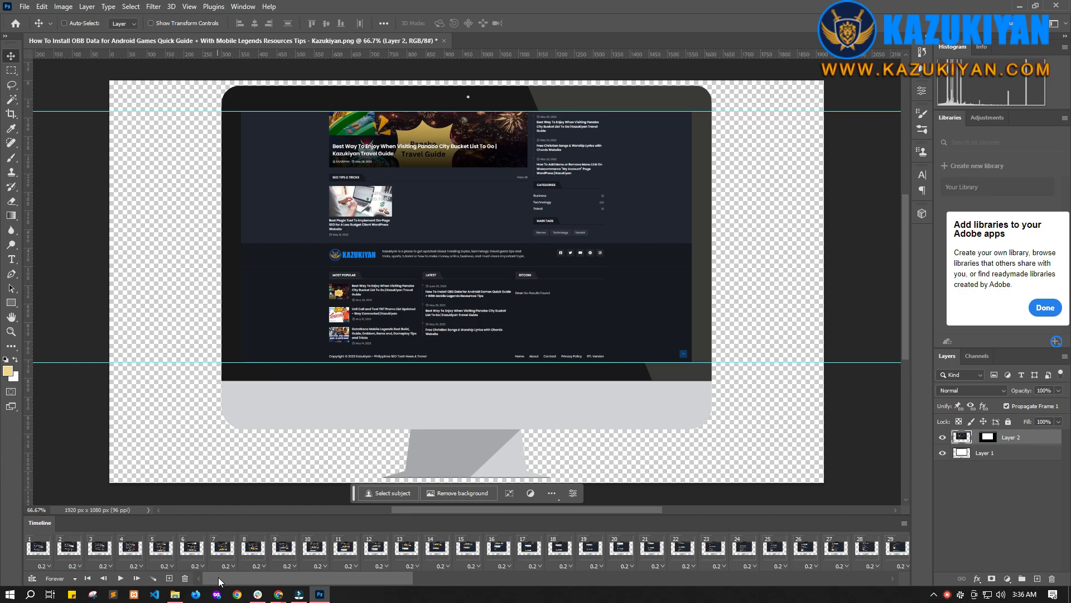
key(ctrl+minus)
key(ctrl+minus)
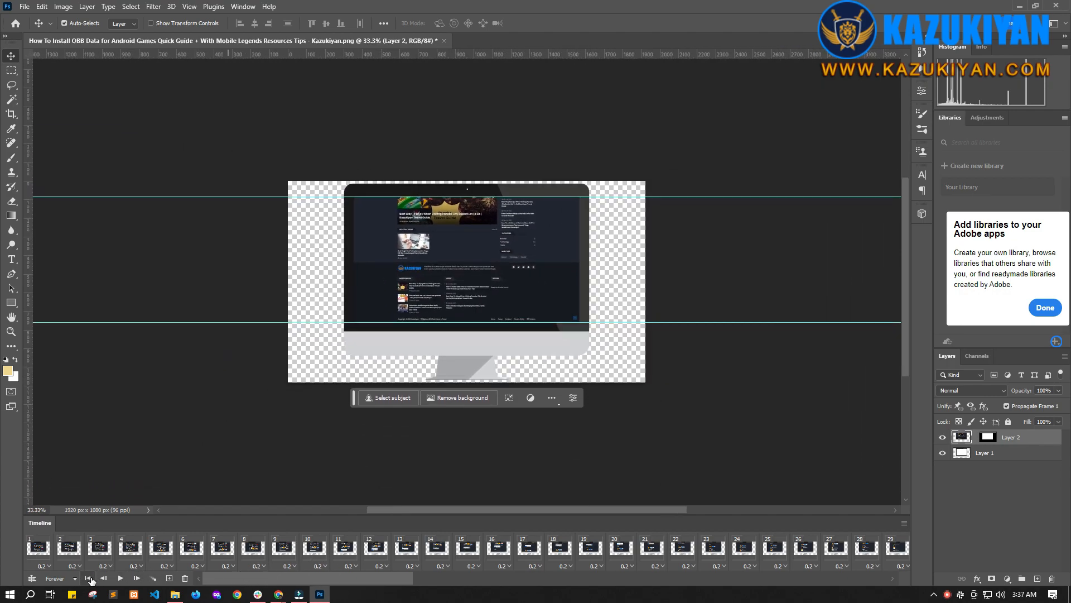
click(89, 578)
click(120, 578)
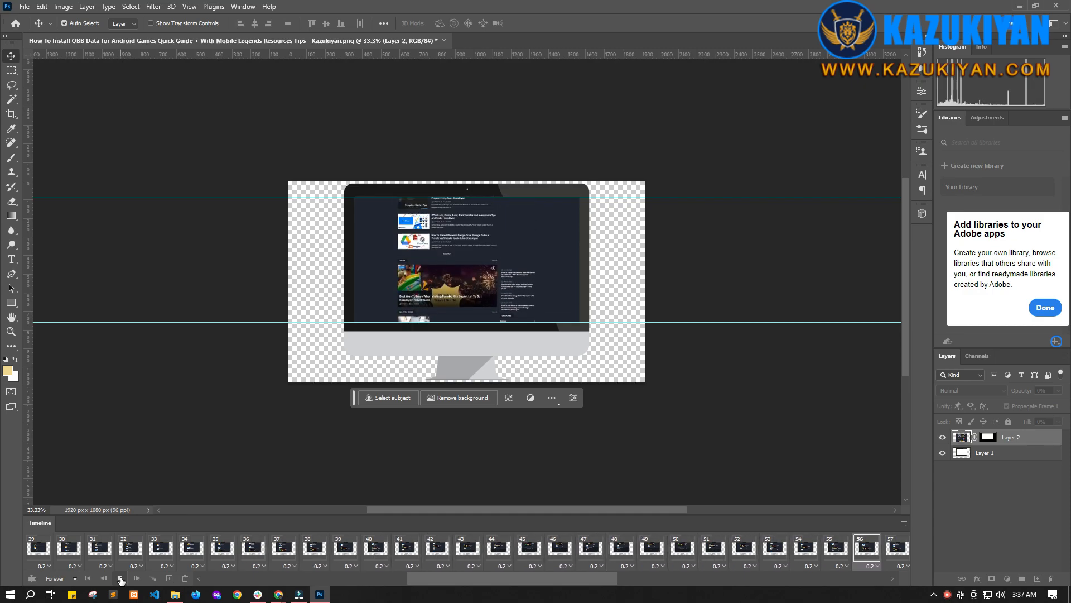
key(ctrl+plus)
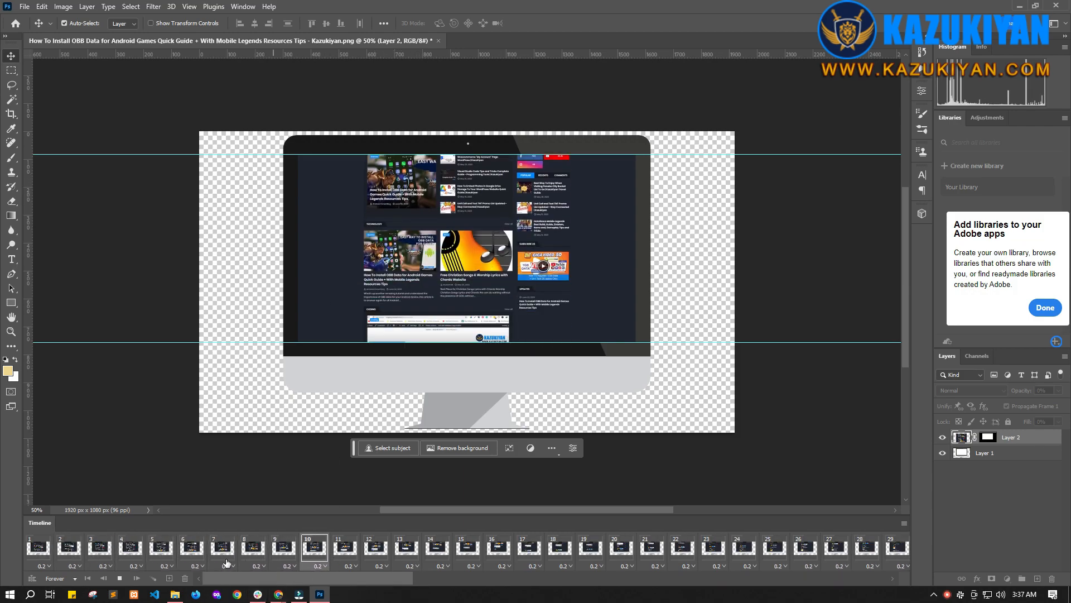
click(65, 581)
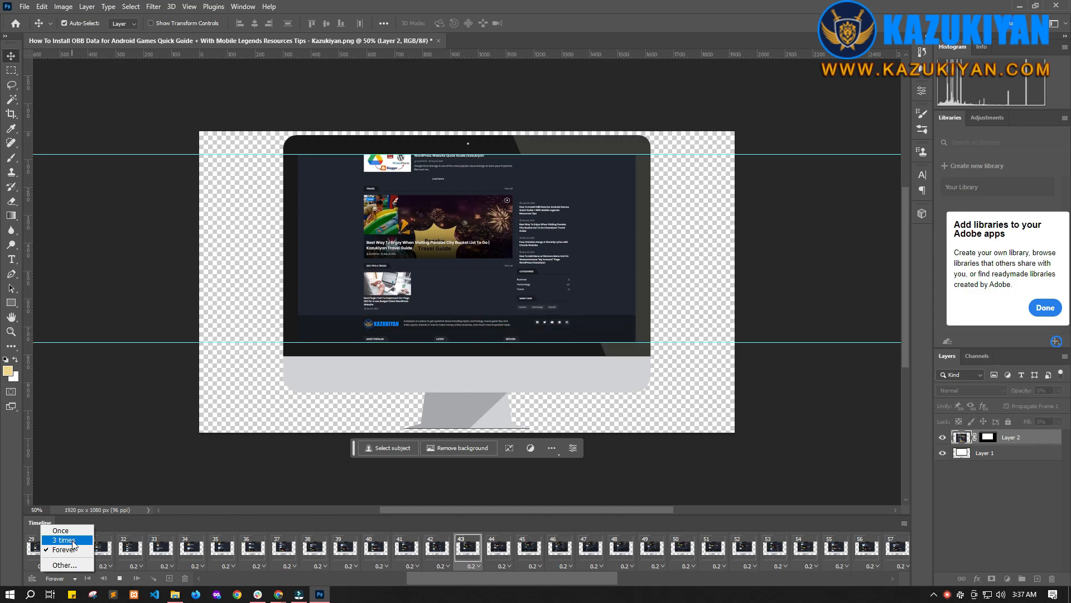
click(438, 580)
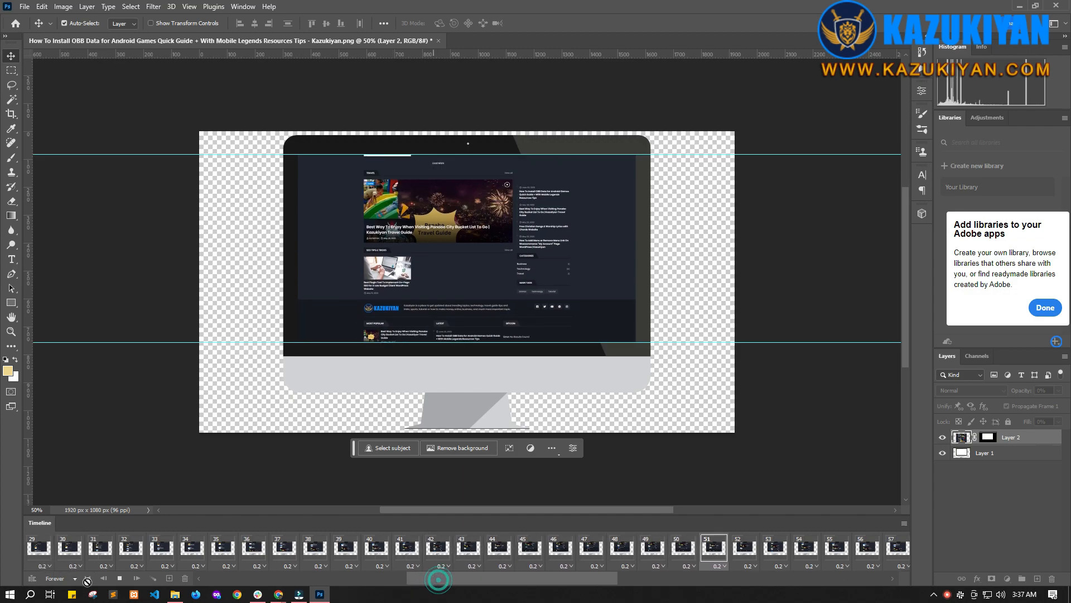
click(62, 579)
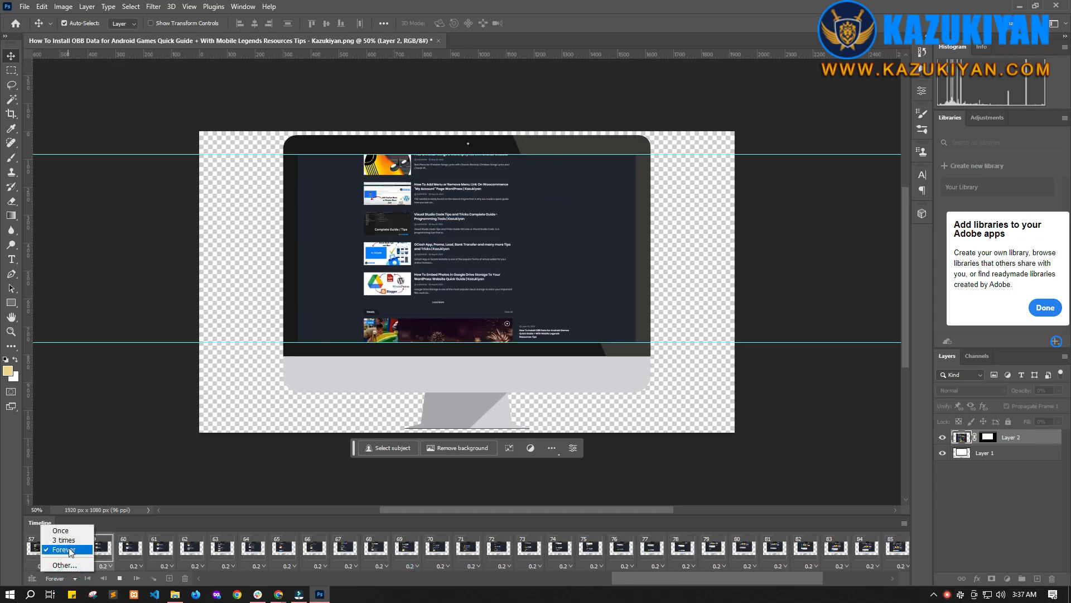
click(631, 576)
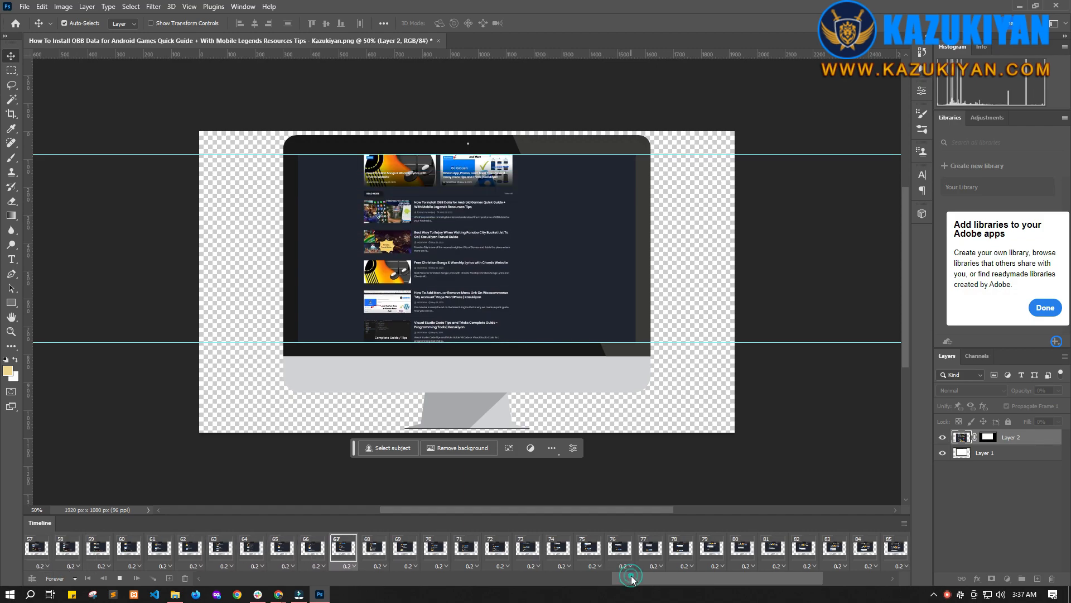
drag(648, 580, 99, 587)
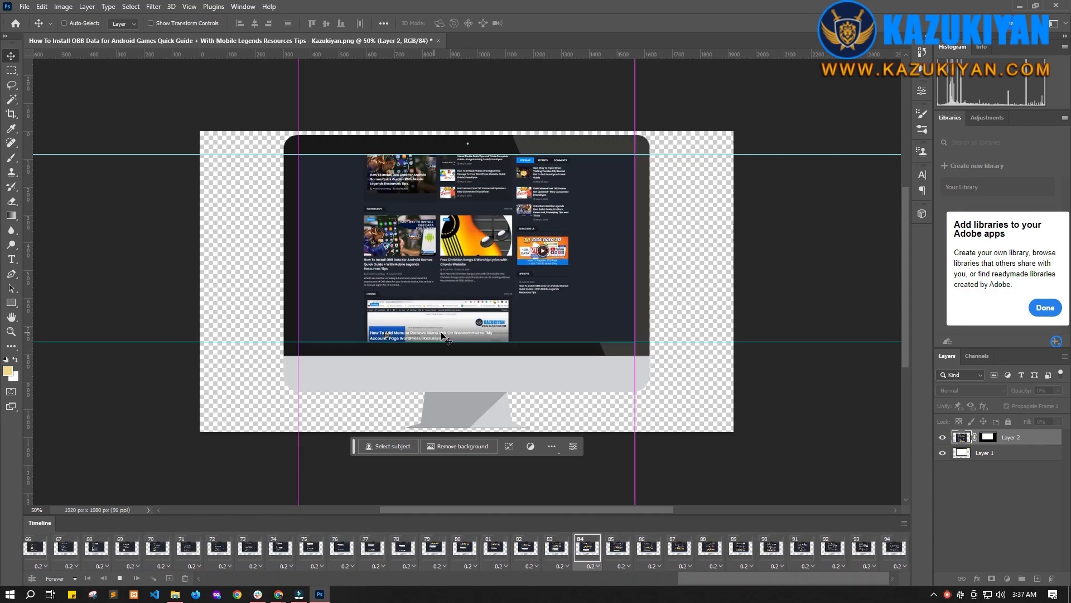
key(ctrl+minus)
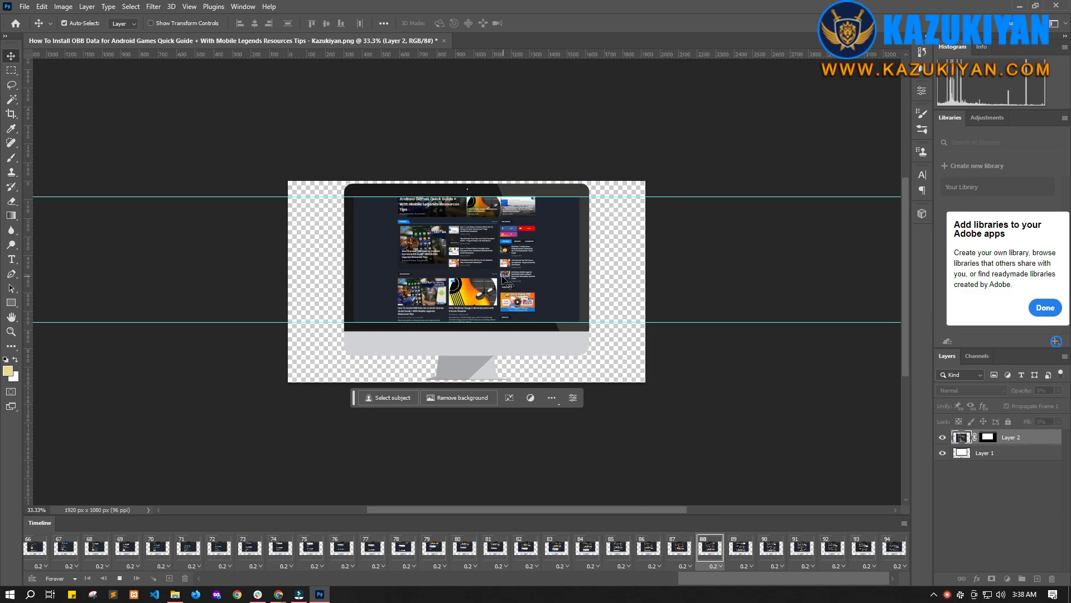
drag(904, 266, 906, 286)
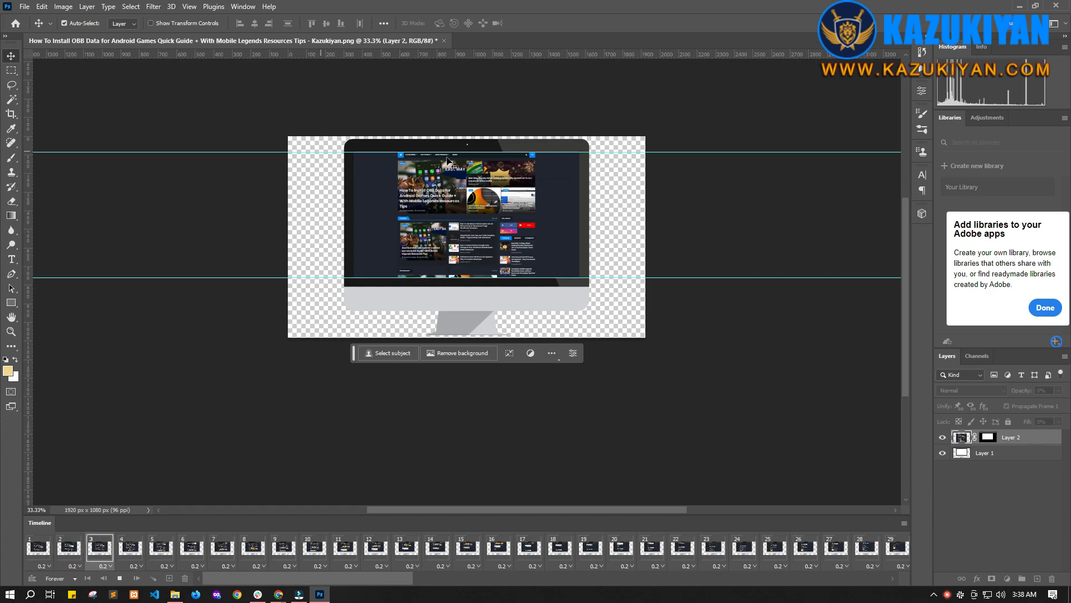
drag(903, 363, 881, 341)
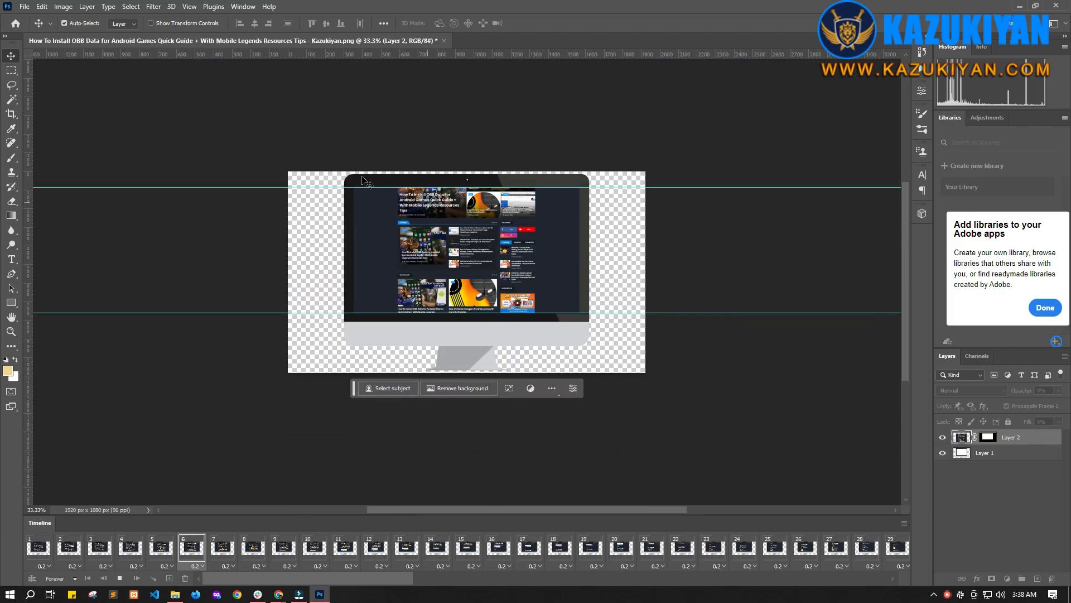
click(24, 7)
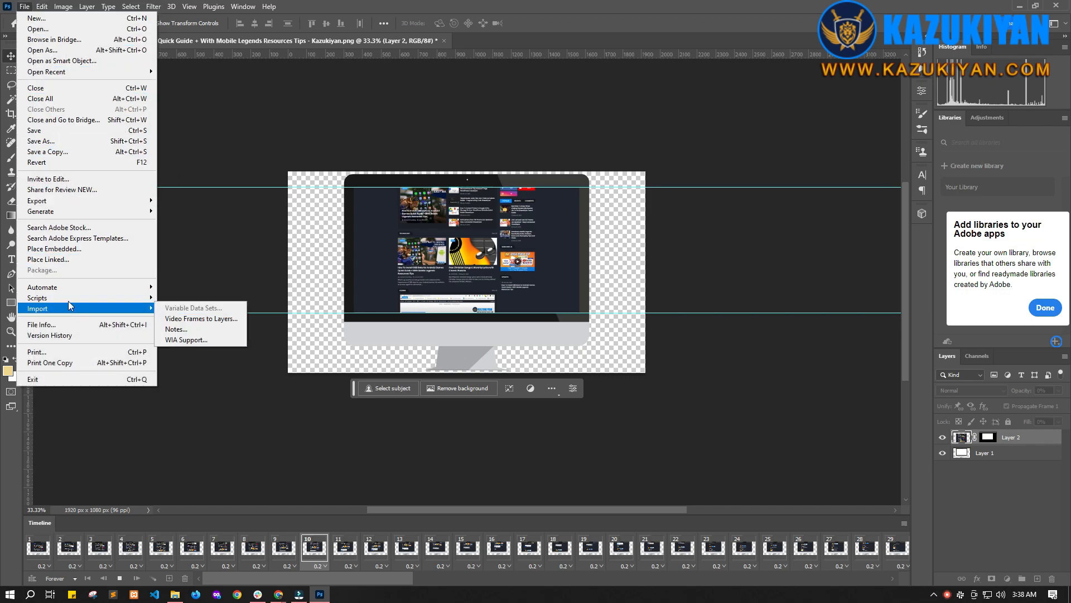
mouse_move(68, 211)
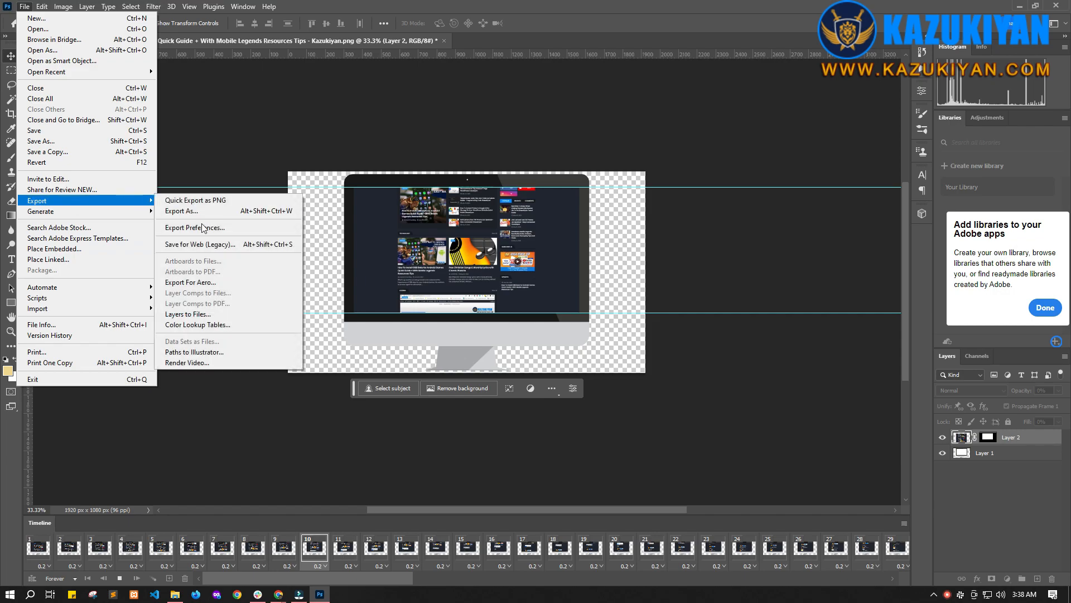
click(197, 246)
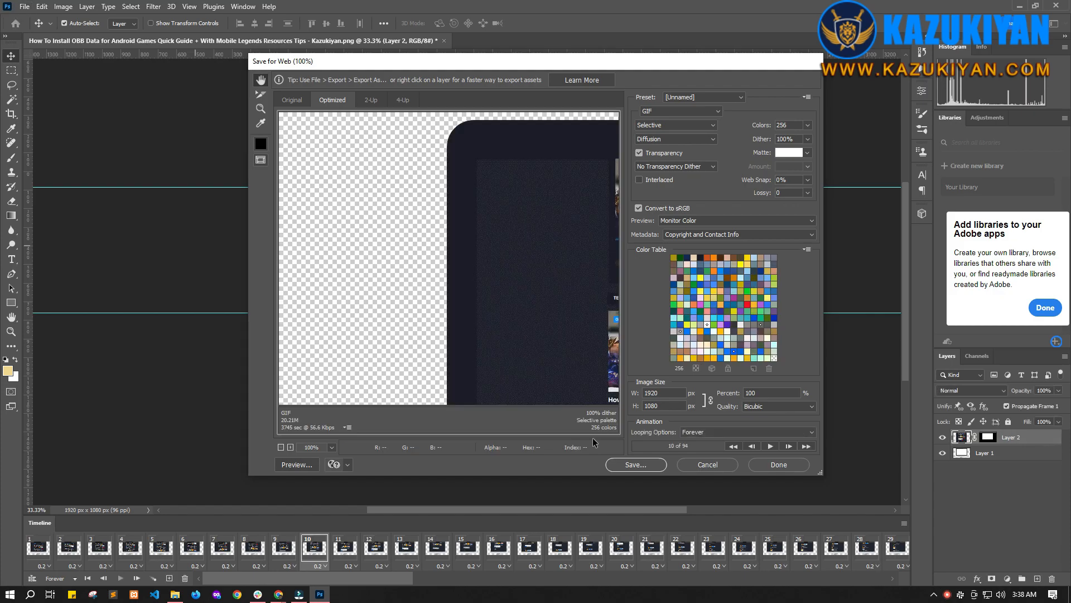
click(709, 466)
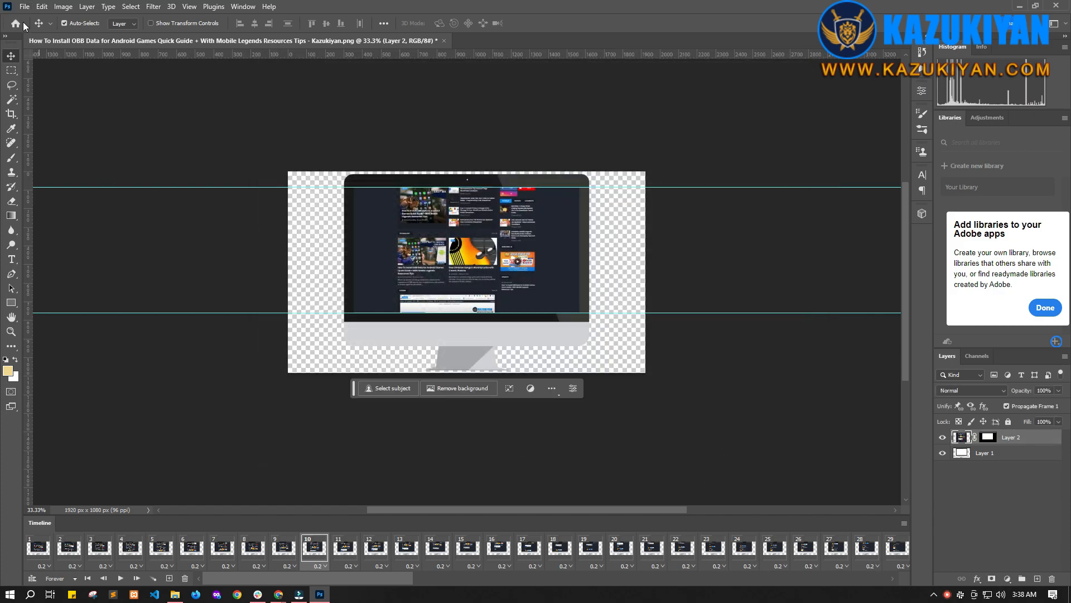
Step: Open the Save for Web dialog and set the output format to GIF
key(ctrl)
key(ctrl+alt+shift+s)
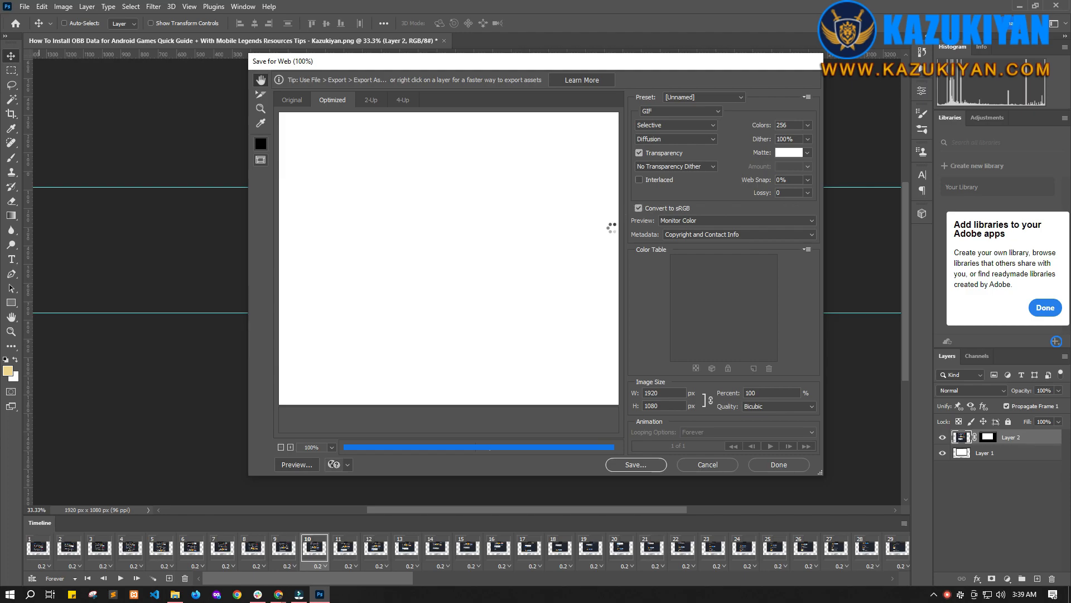
click(657, 114)
click(667, 120)
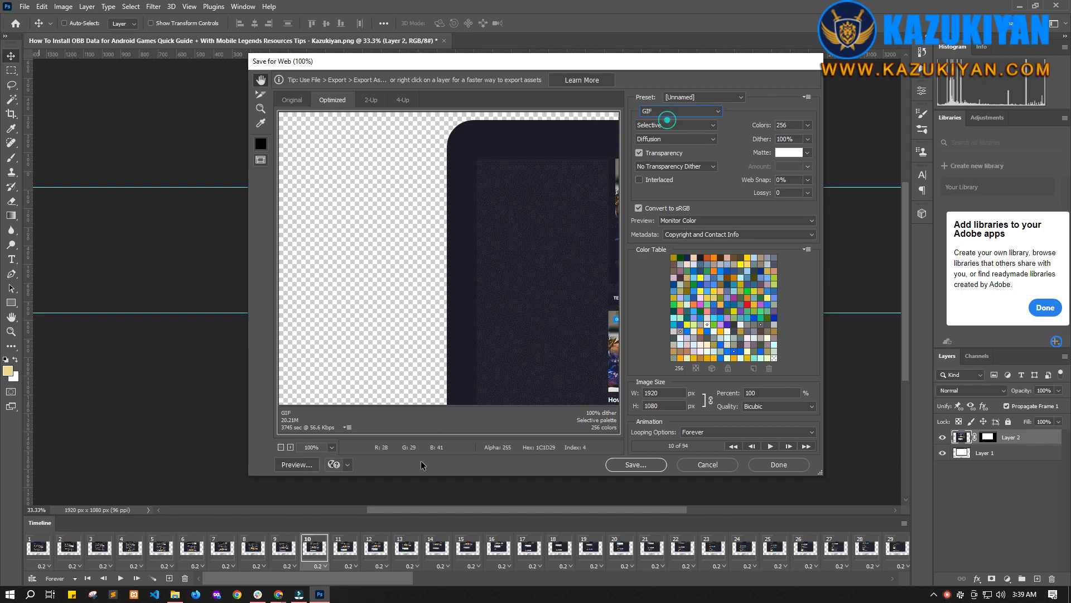
Step: Fit the preview in the window and play the animation in the original view
click(281, 447)
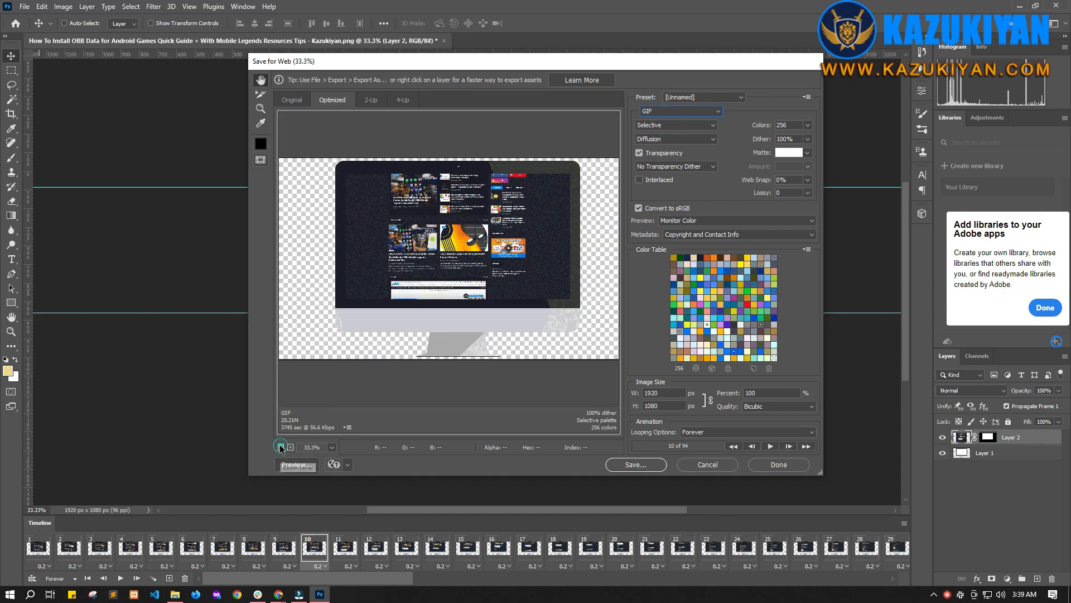
click(291, 101)
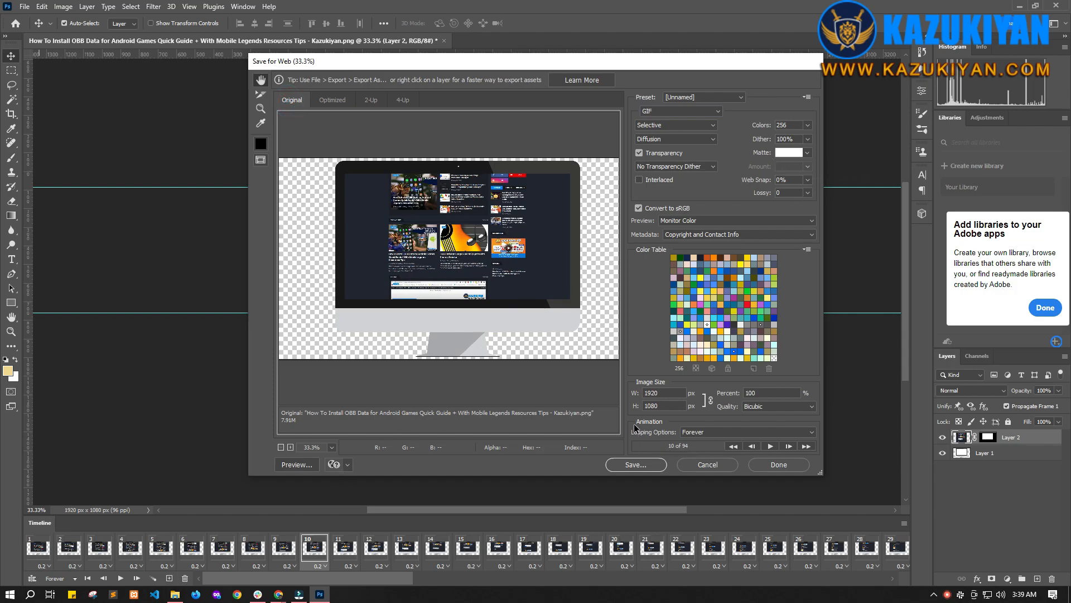
click(770, 446)
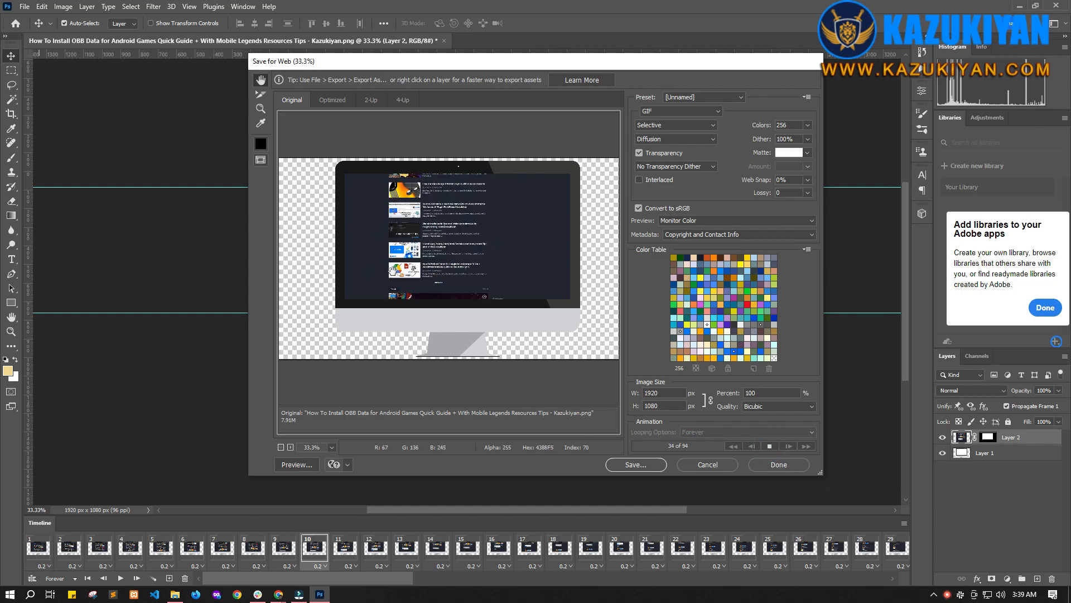
Step: Save the optimized GIF into the scrolling effect folder
click(636, 466)
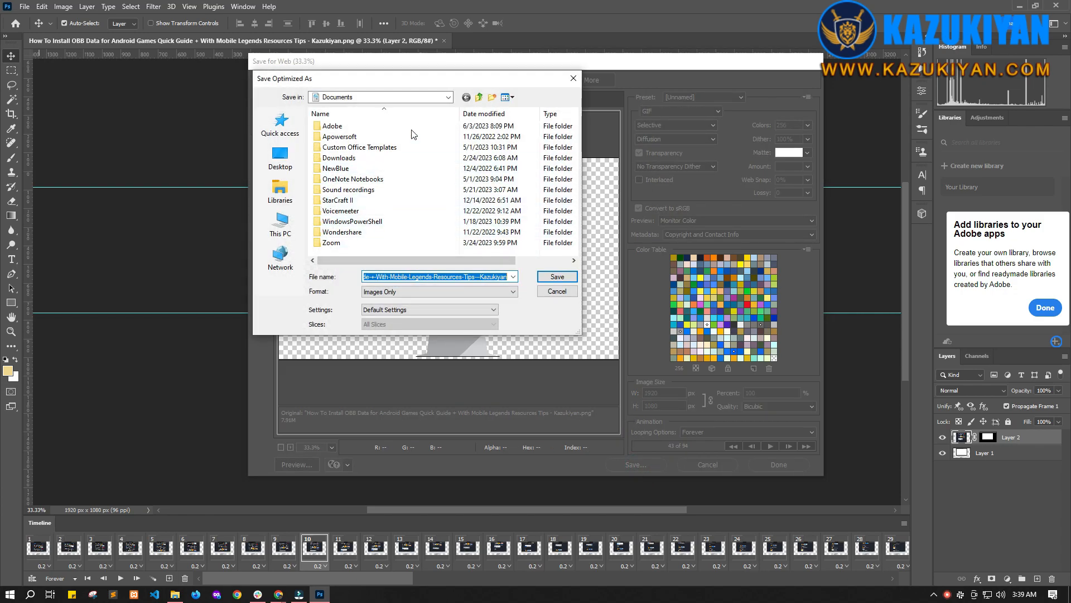
click(479, 98)
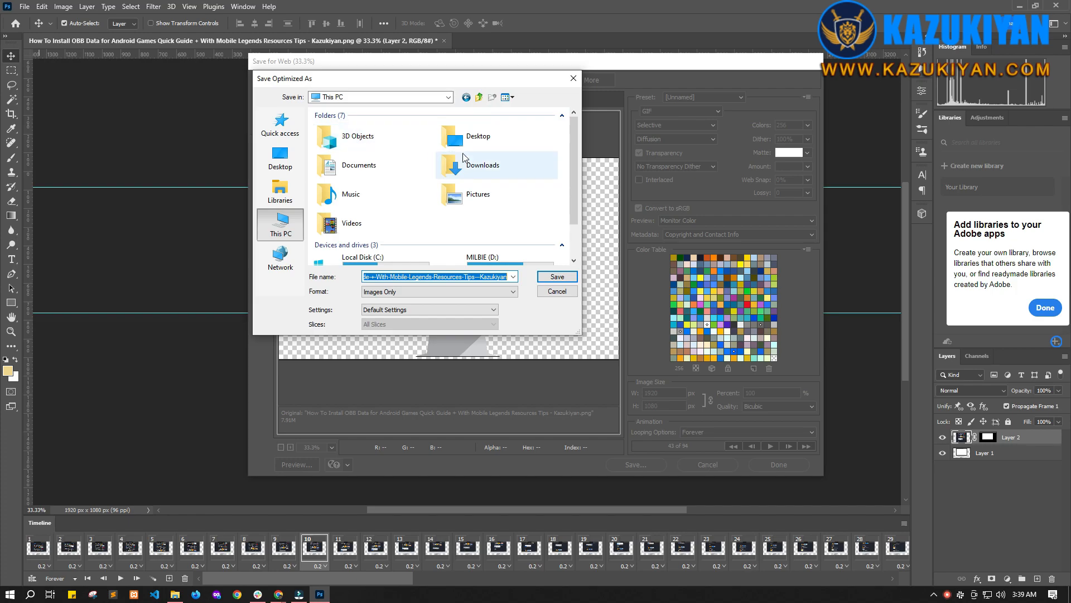
double_click(352, 138)
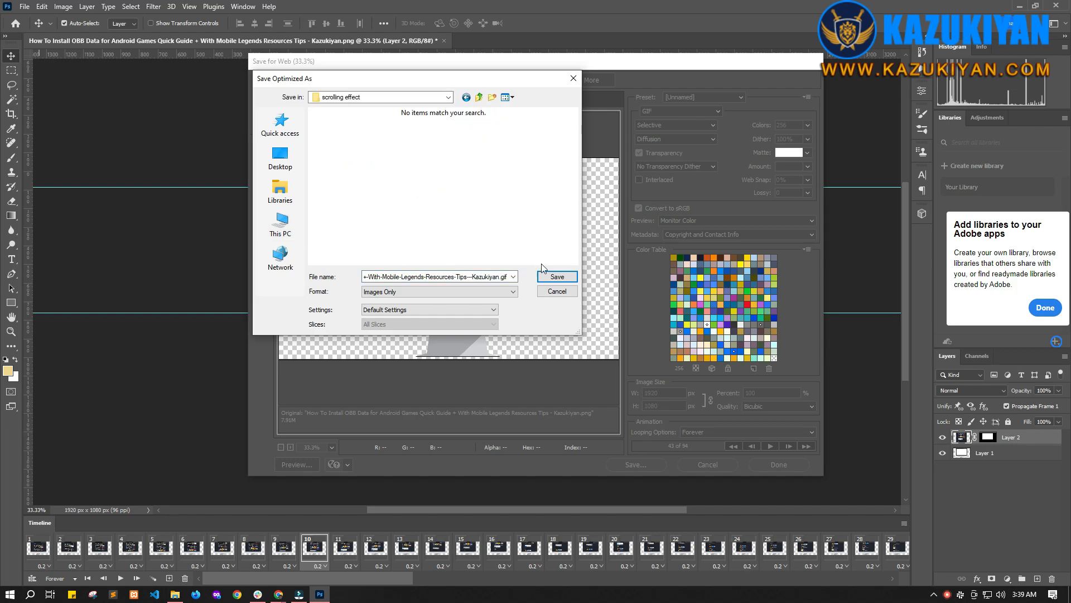
click(557, 278)
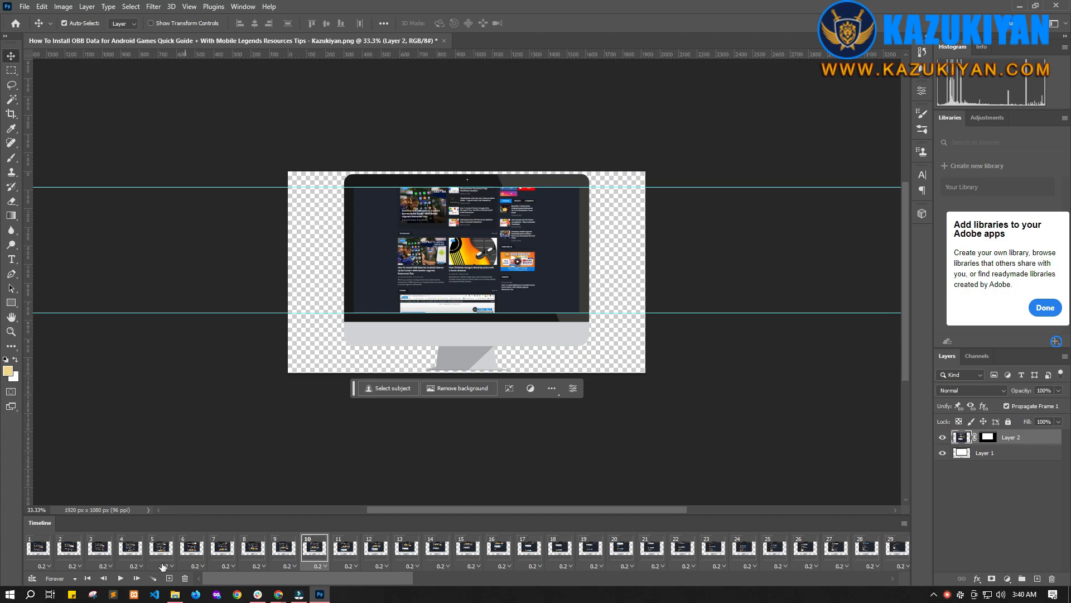
Step: Switch to File Explorer, refresh the scrolling effect folder and group its files by type
click(174, 593)
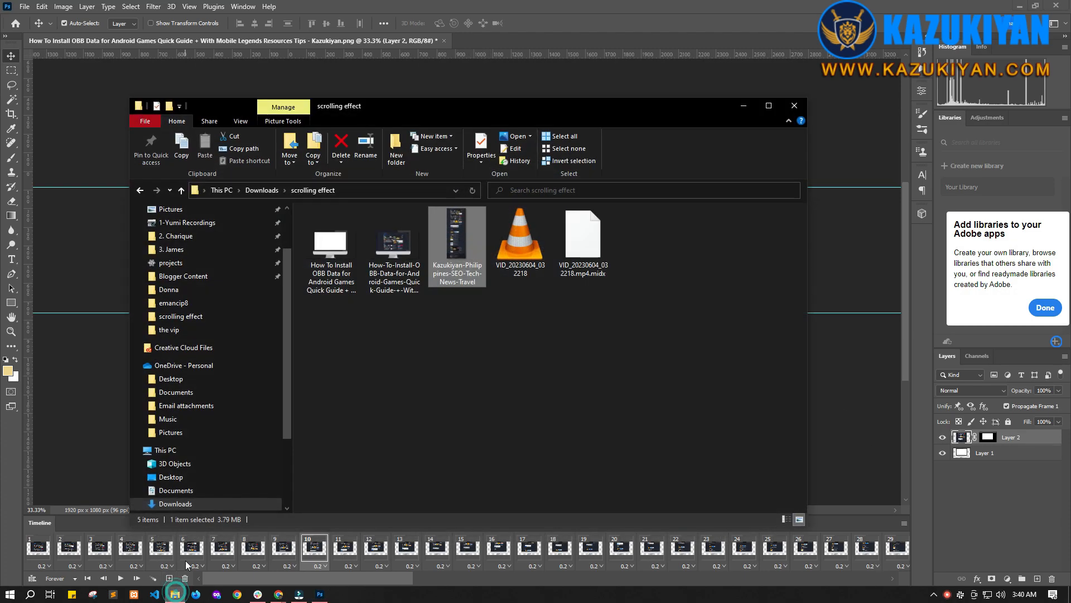
click(405, 356)
right_click(463, 349)
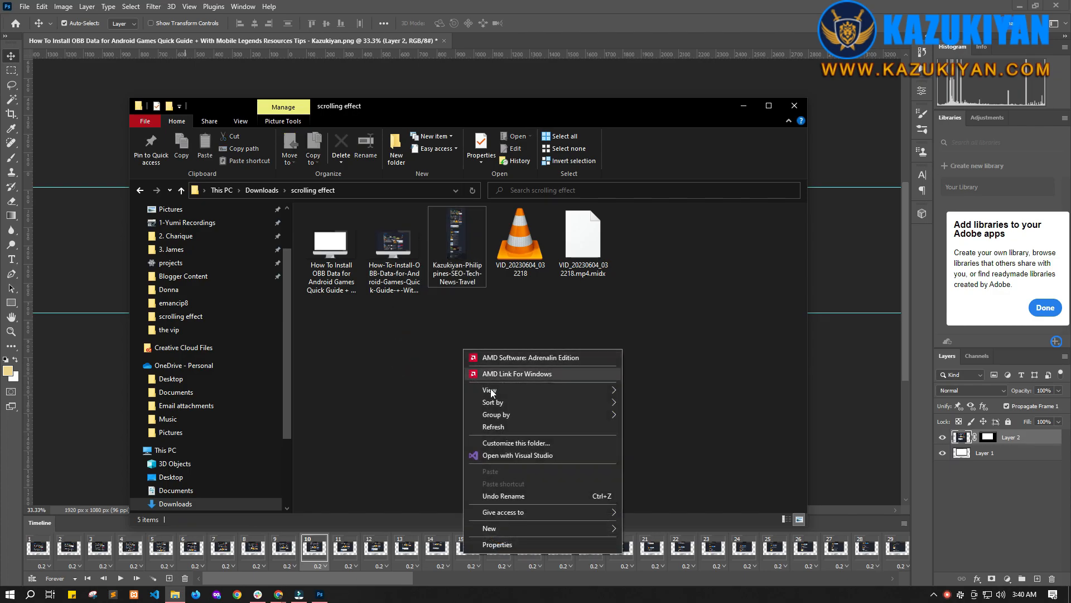
click(645, 427)
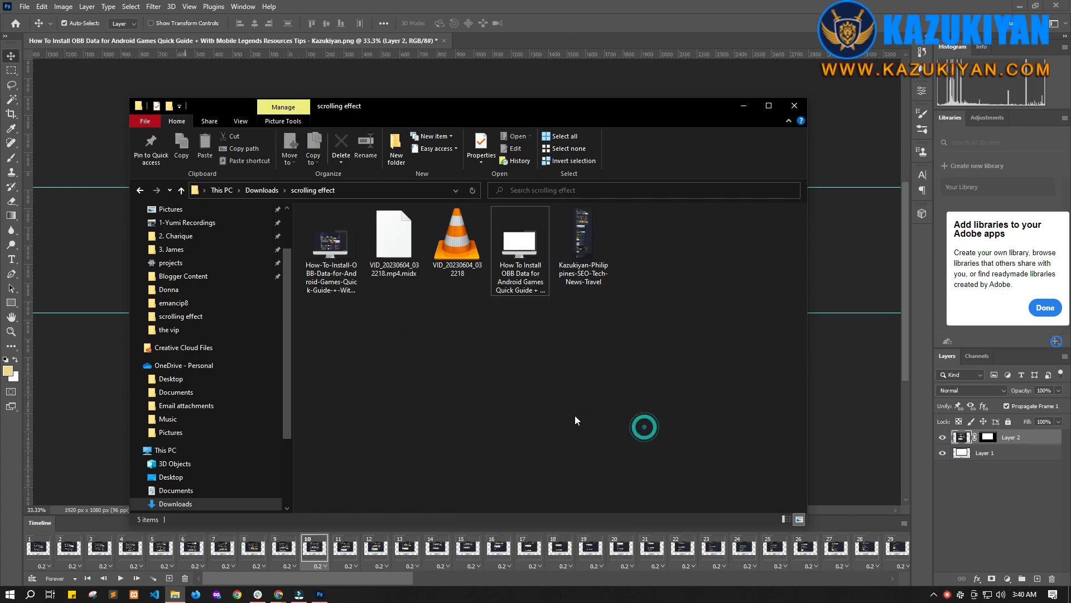
right_click(455, 351)
mouse_move(519, 412)
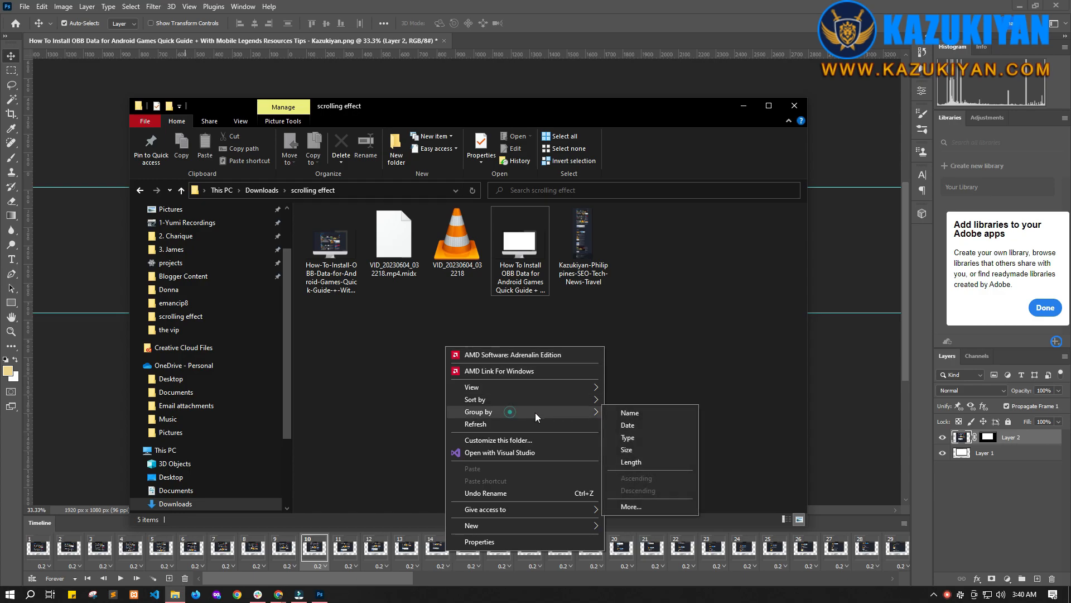
click(620, 437)
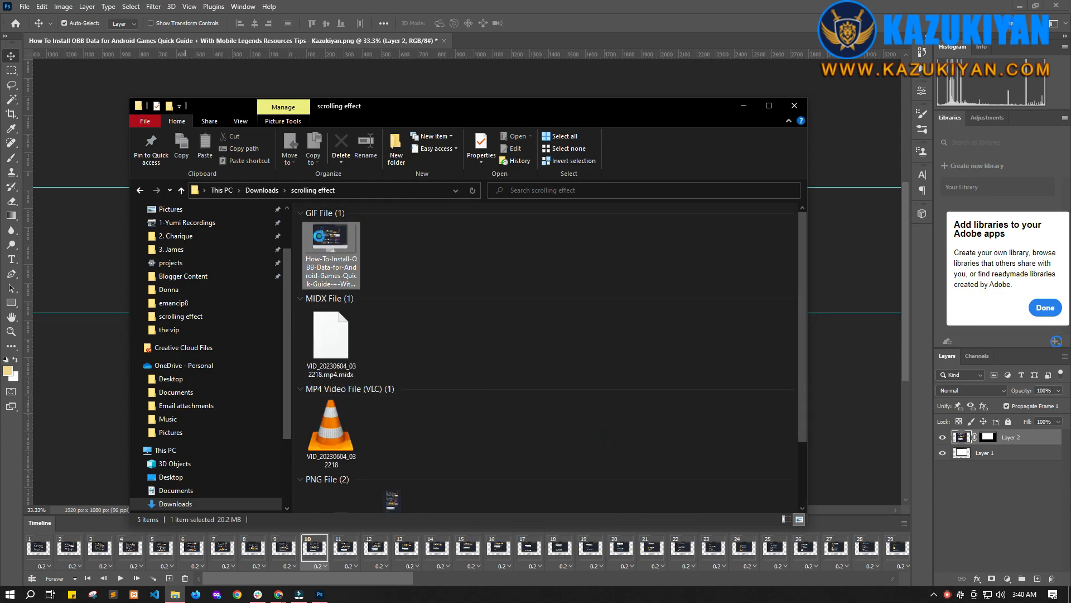
Step: Open the saved GIF with Firefox Developer Edition
double_click(321, 241)
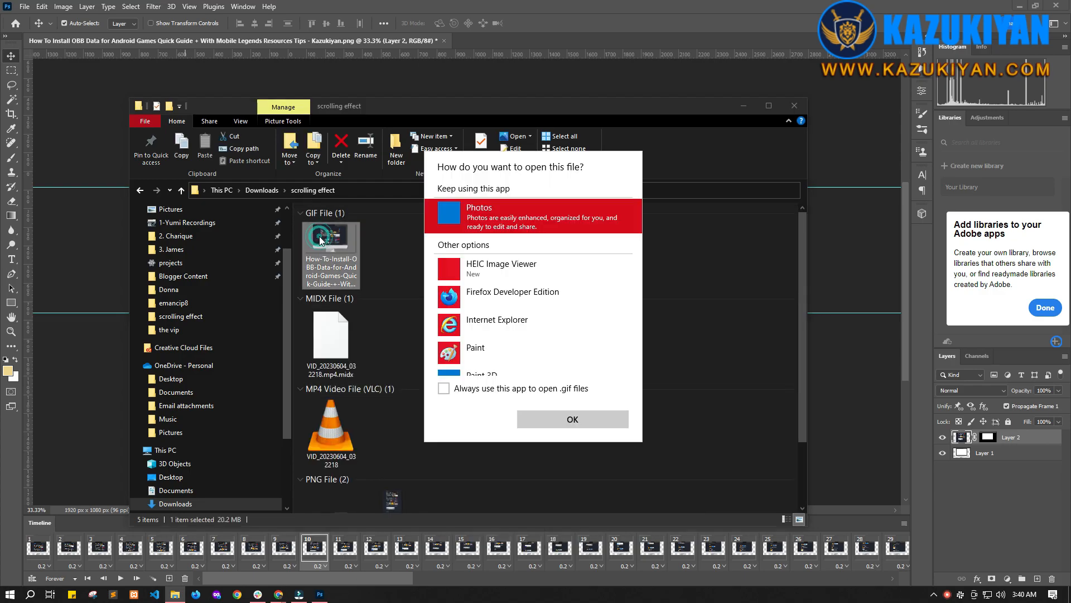
click(509, 299)
click(559, 424)
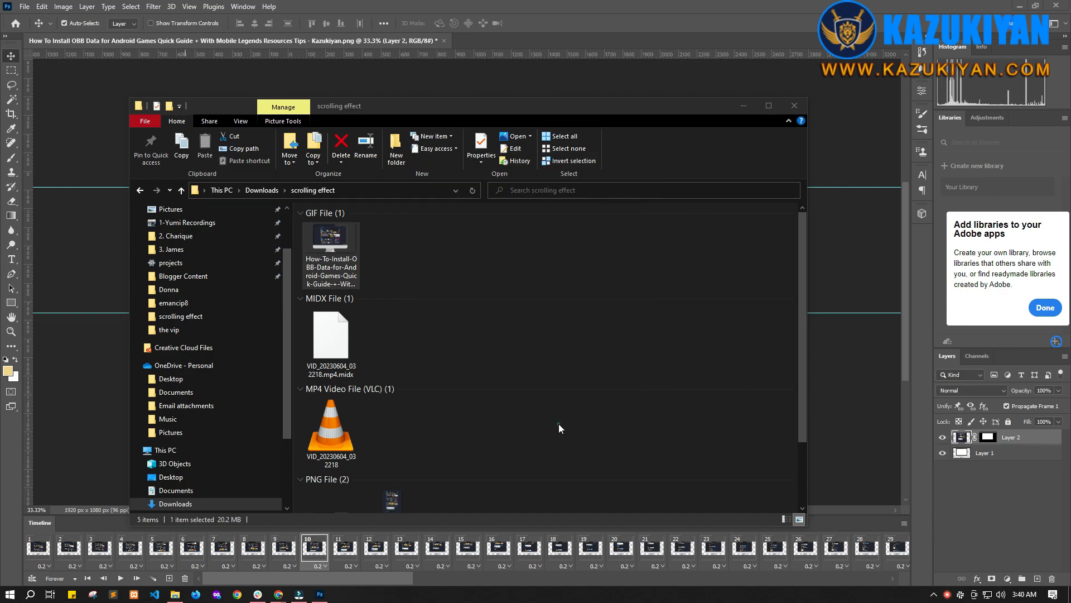